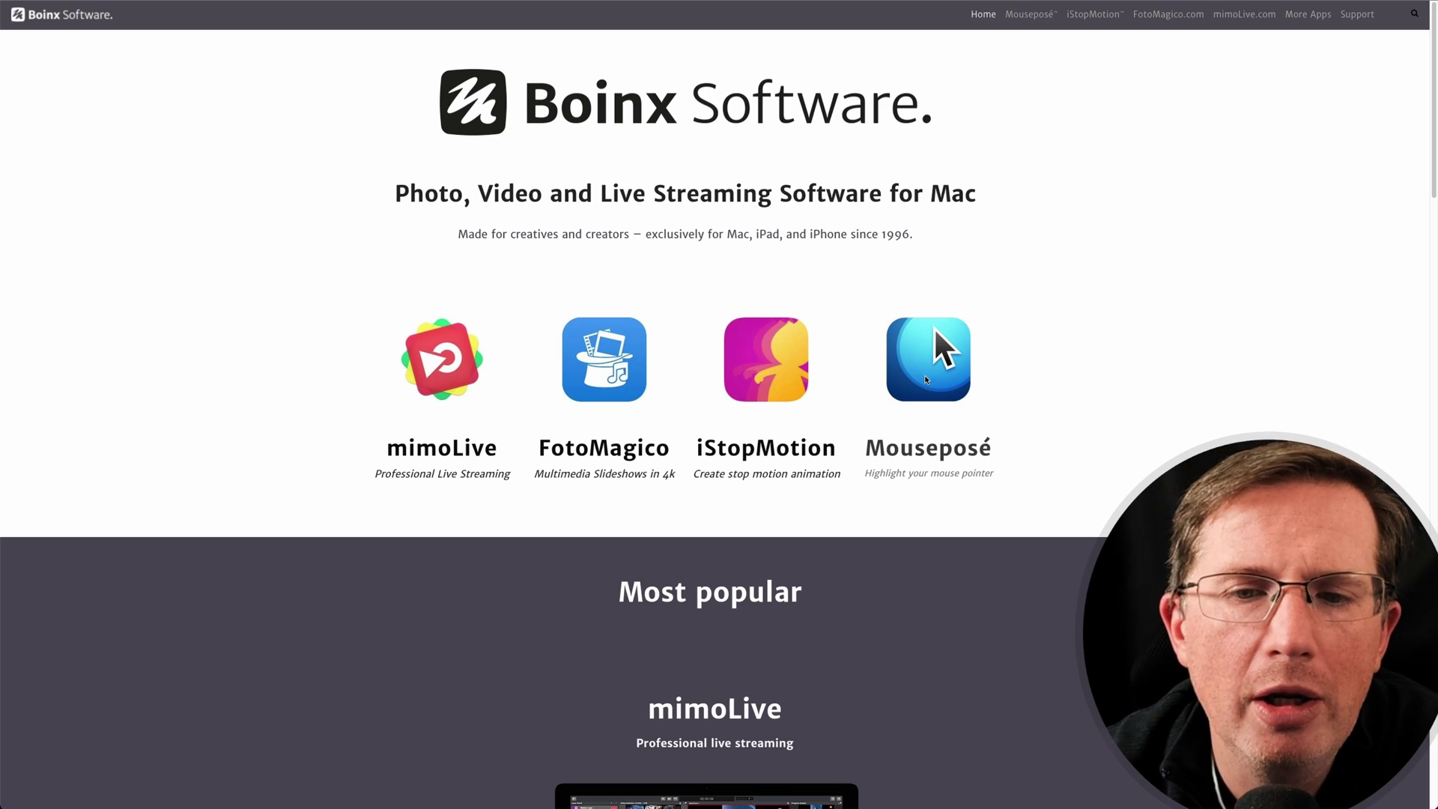
# - Open the Mouseposé product page from the Boinx Software home page and review its purchase options and feature descriptions
pyautogui.click(931, 393)
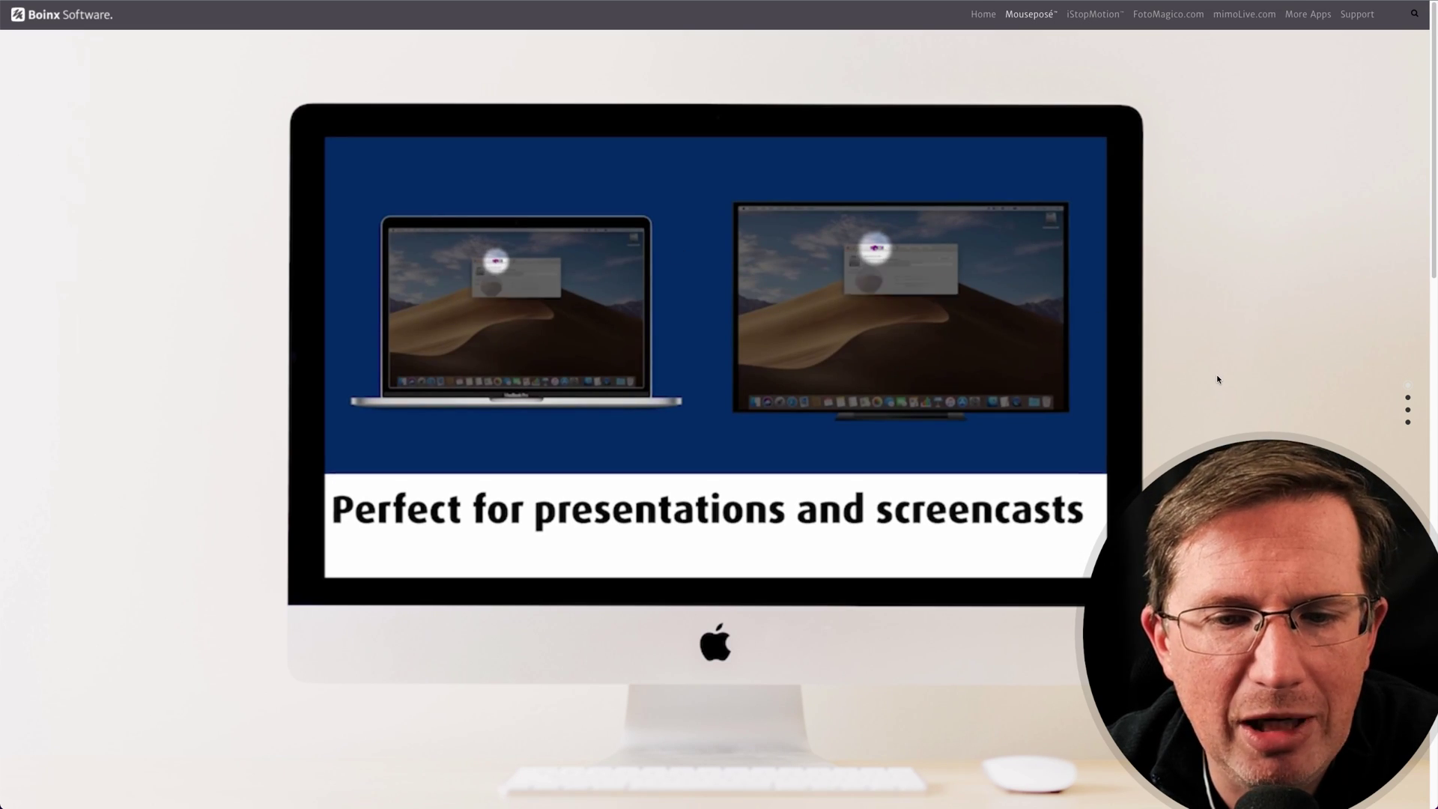
pyautogui.scroll(-6, 1218, 380)
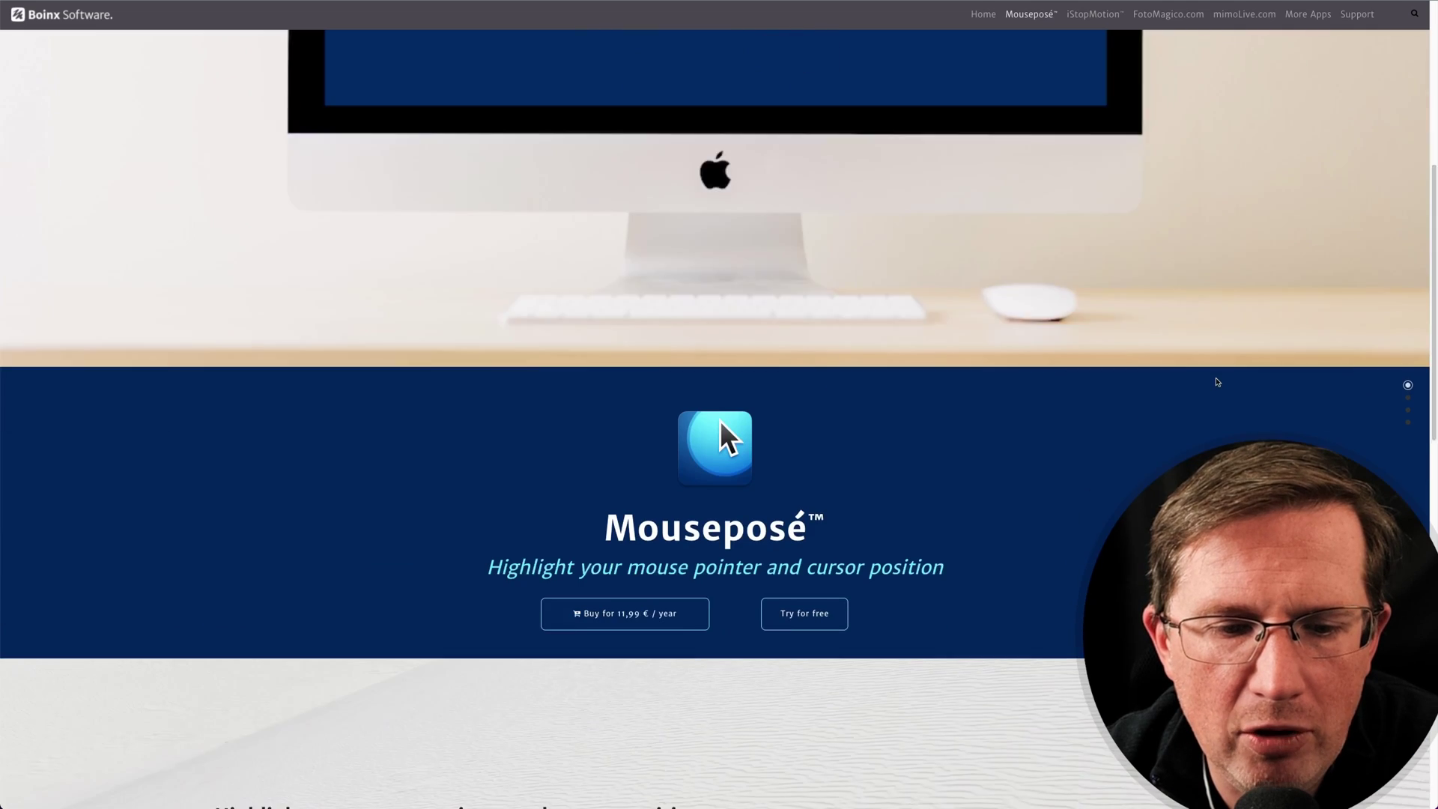
pyautogui.scroll(-3, 1218, 382)
pyautogui.scroll(-1, 824, 390)
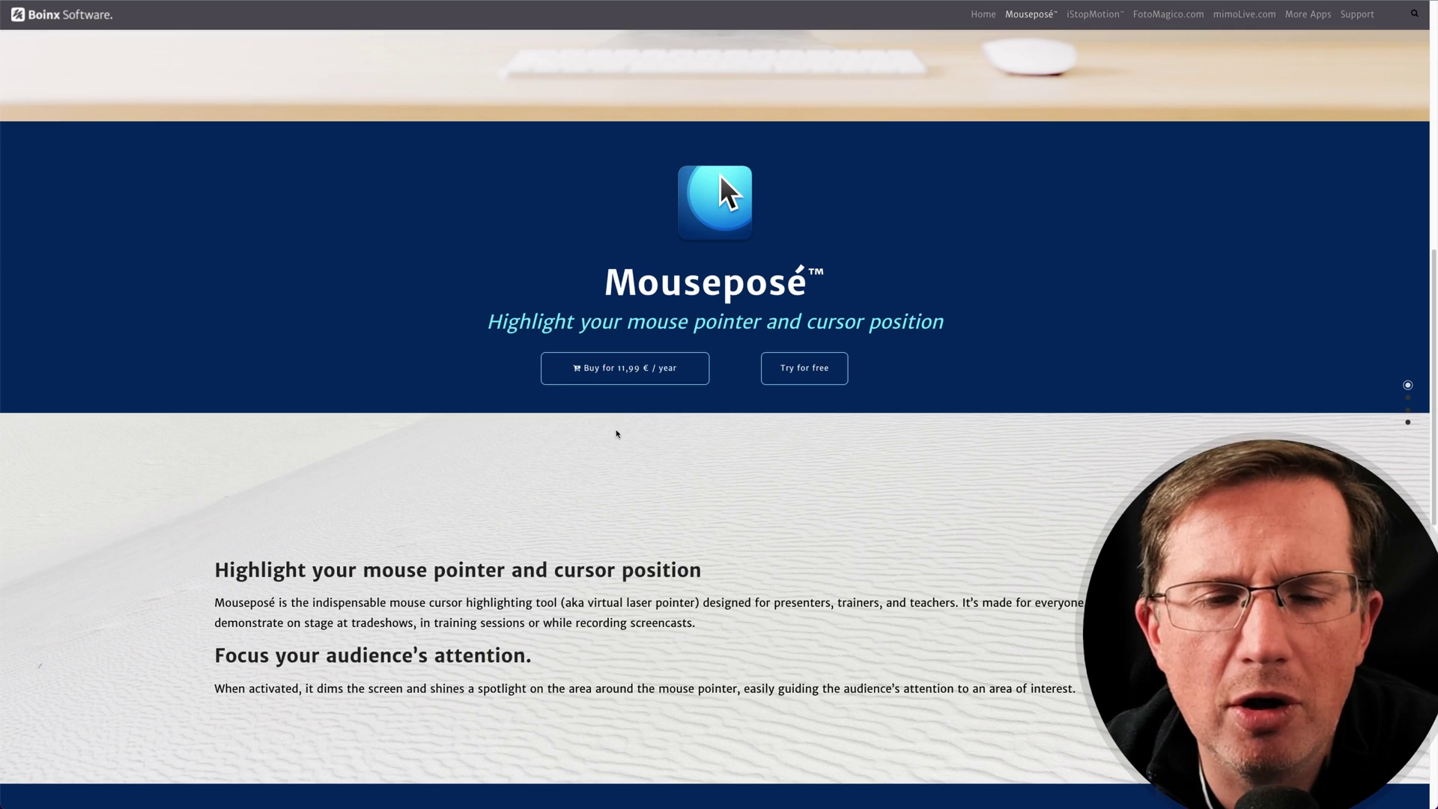
pyautogui.scroll(-4, 616, 436)
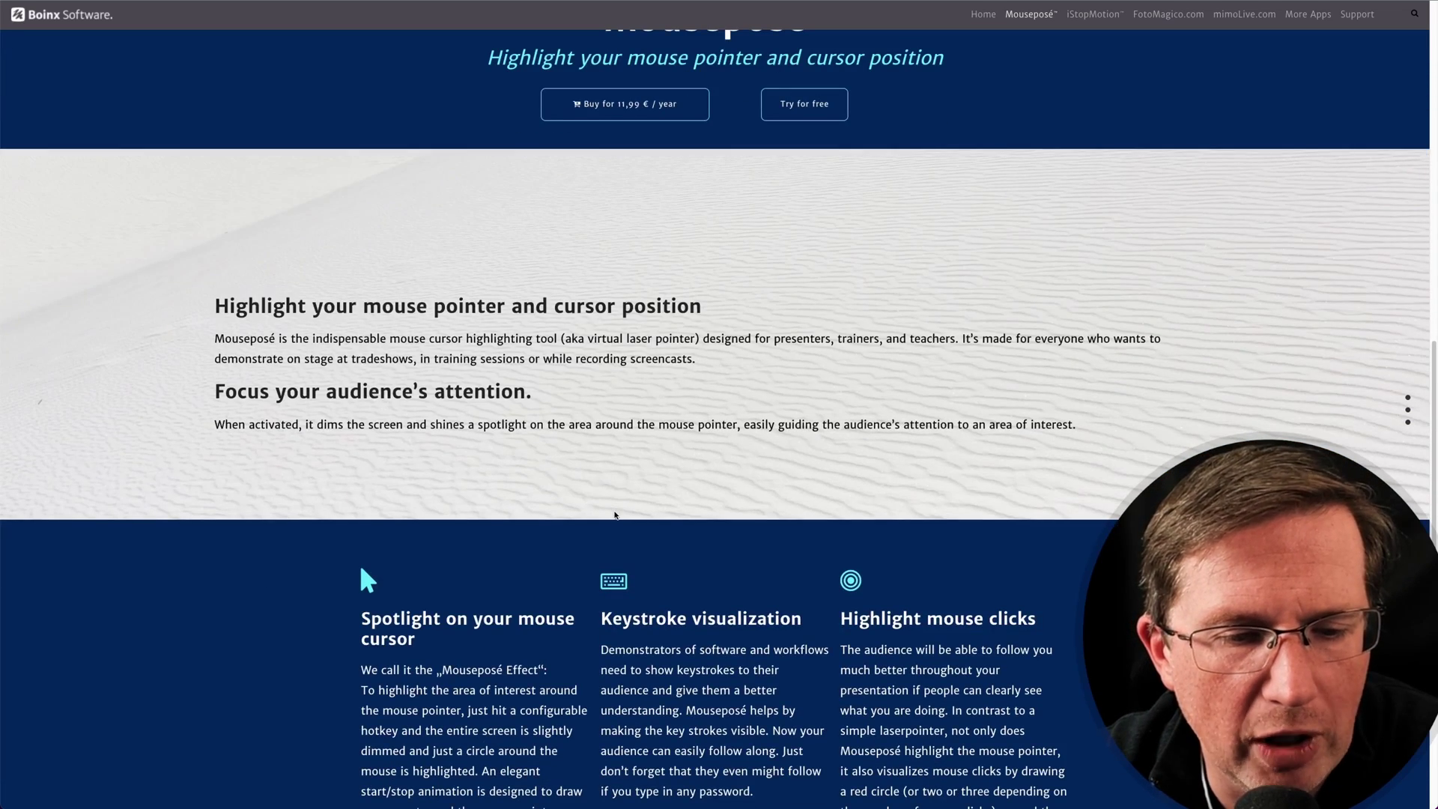
pyautogui.scroll(-5, 615, 514)
pyautogui.scroll(-5, 610, 502)
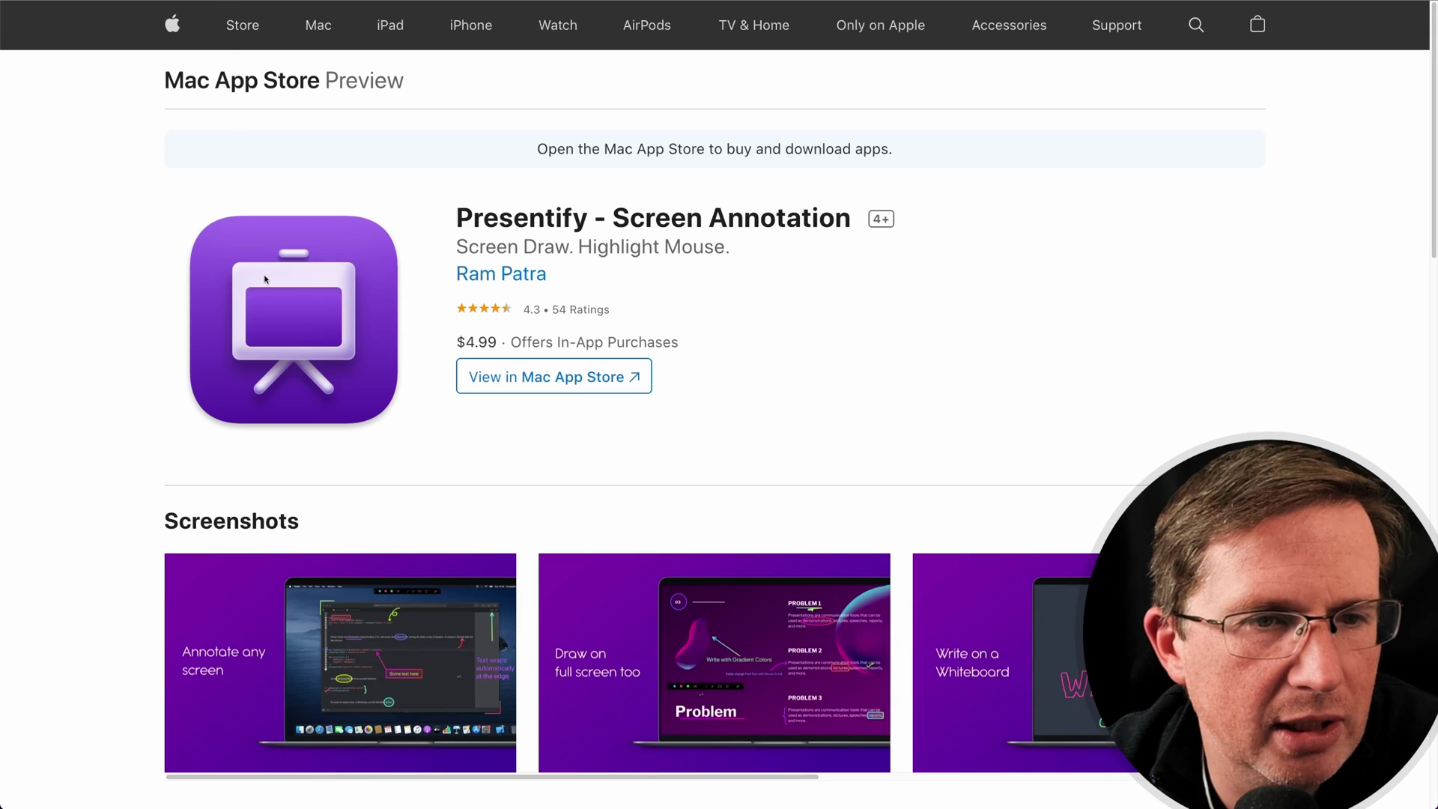
# - Review the Presentify - Screen Annotation listing, including its price, screenshots, description, release notes and user reviews
pyautogui.scroll(-4, 213, 292)
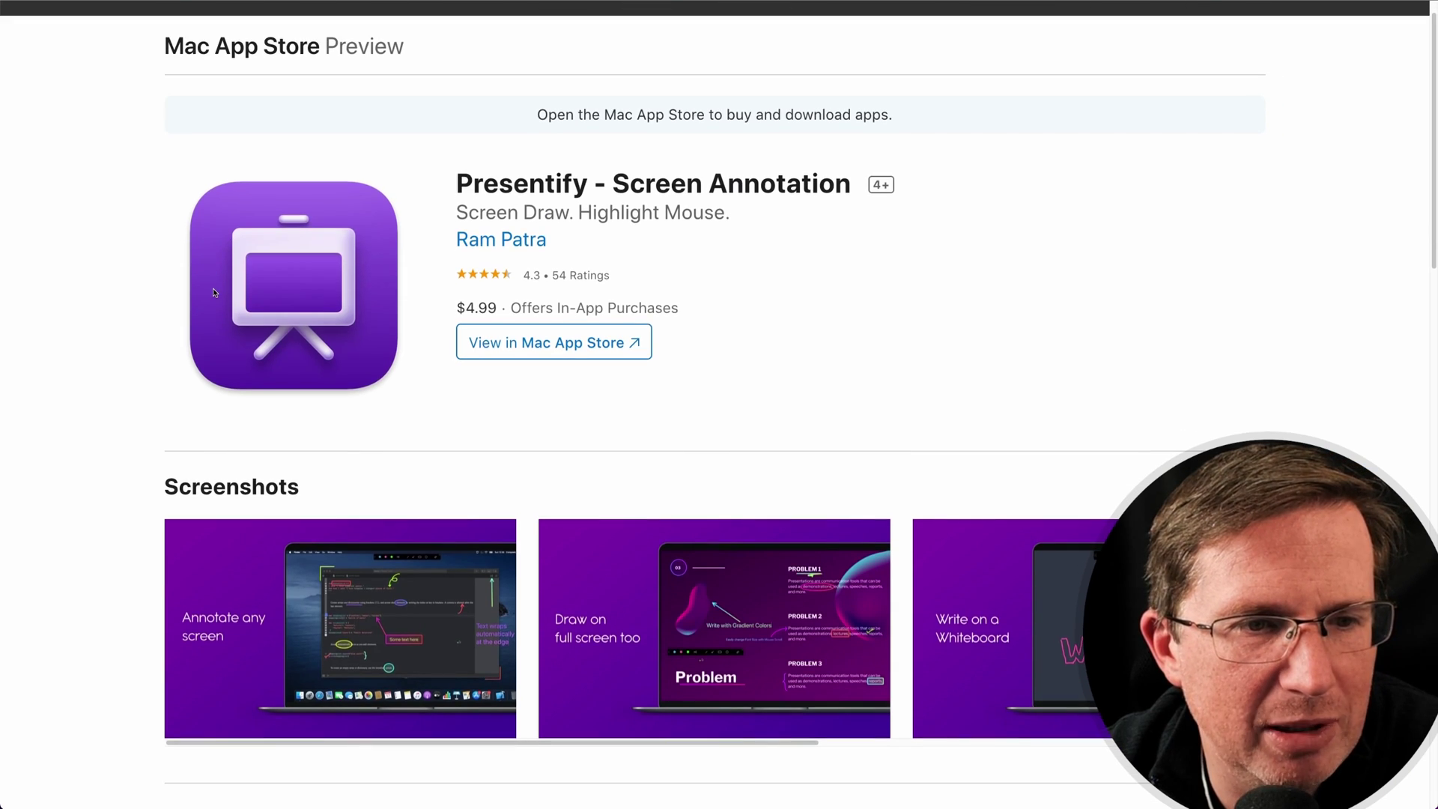
pyautogui.scroll(2, 213, 292)
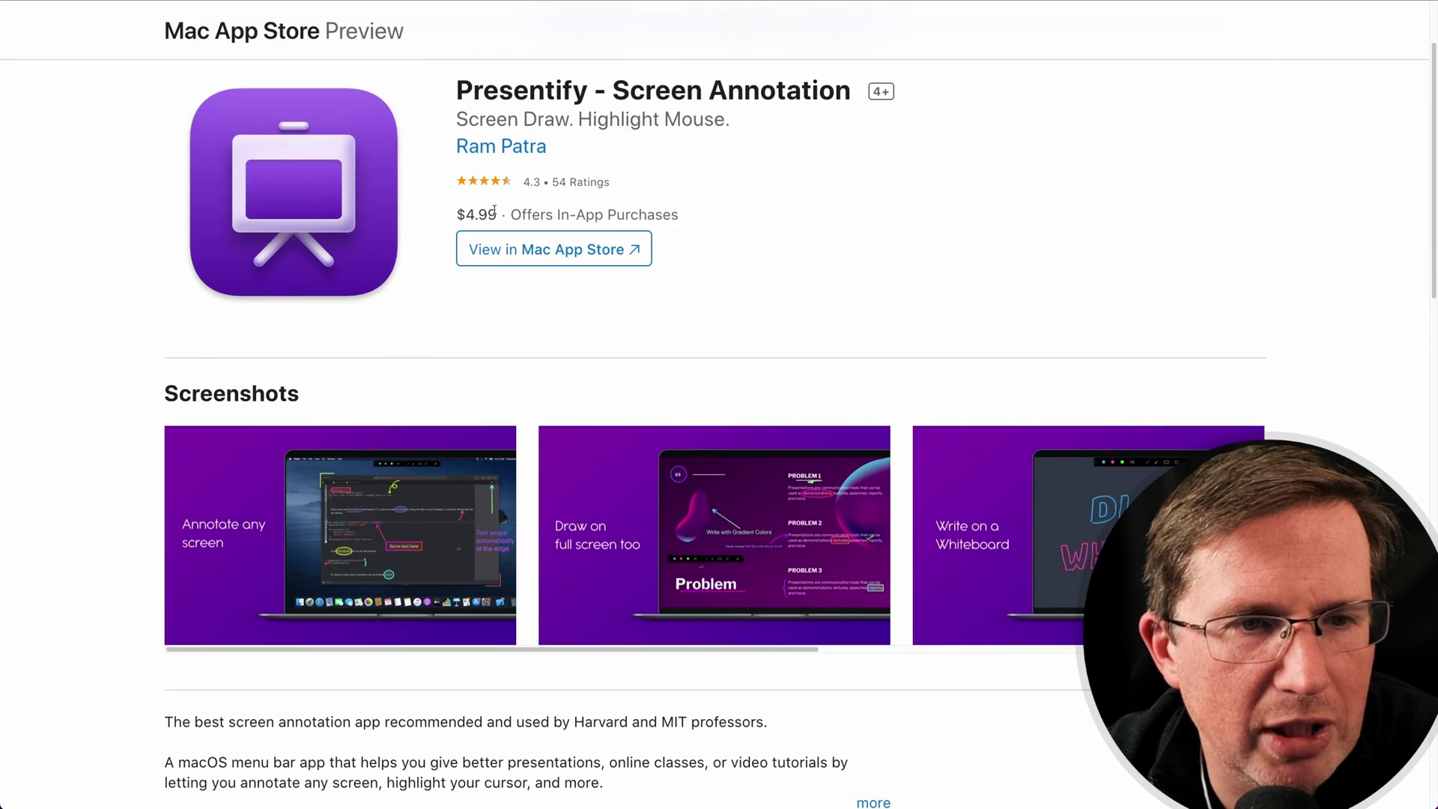
pyautogui.scroll(-3, 844, 351)
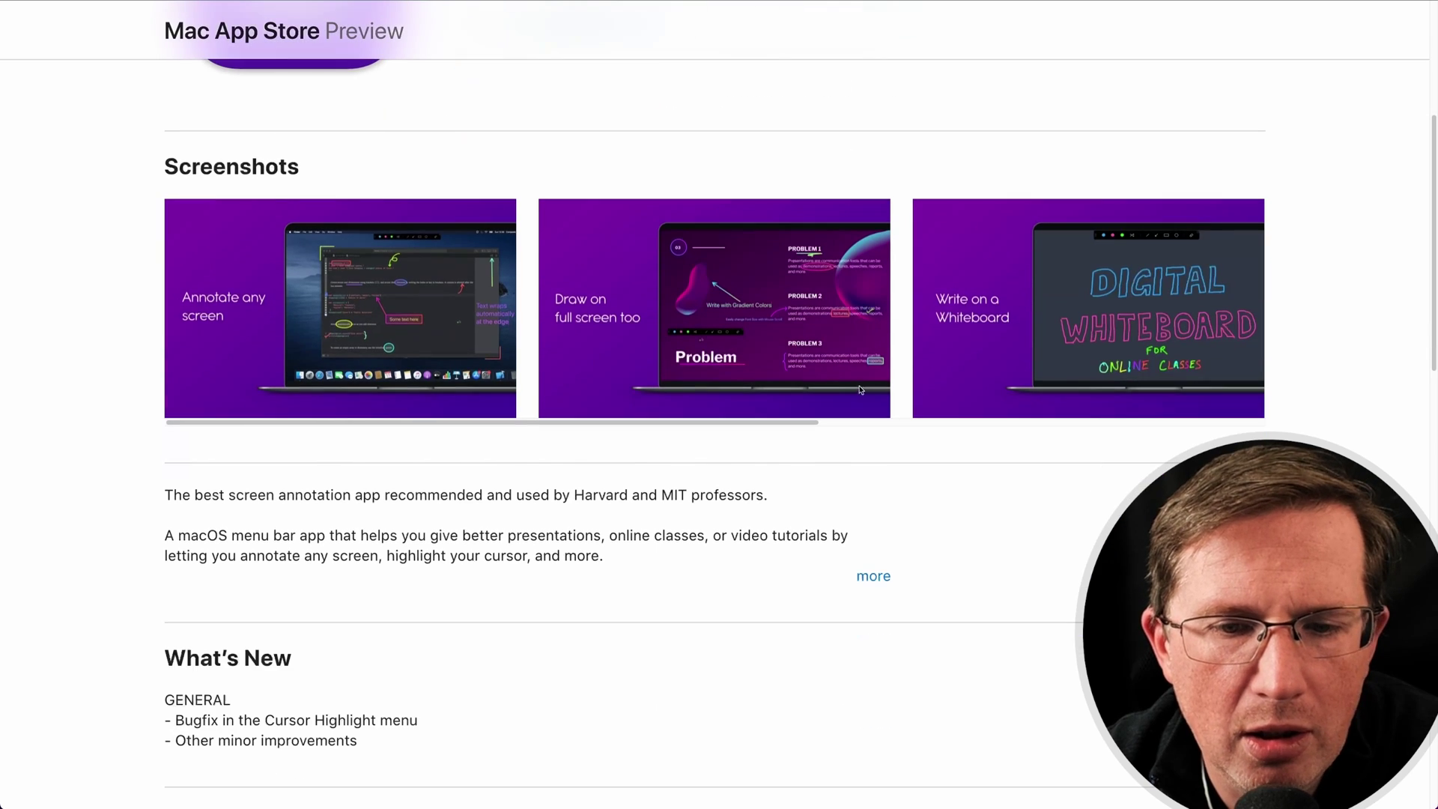
pyautogui.scroll(5, 441, 240)
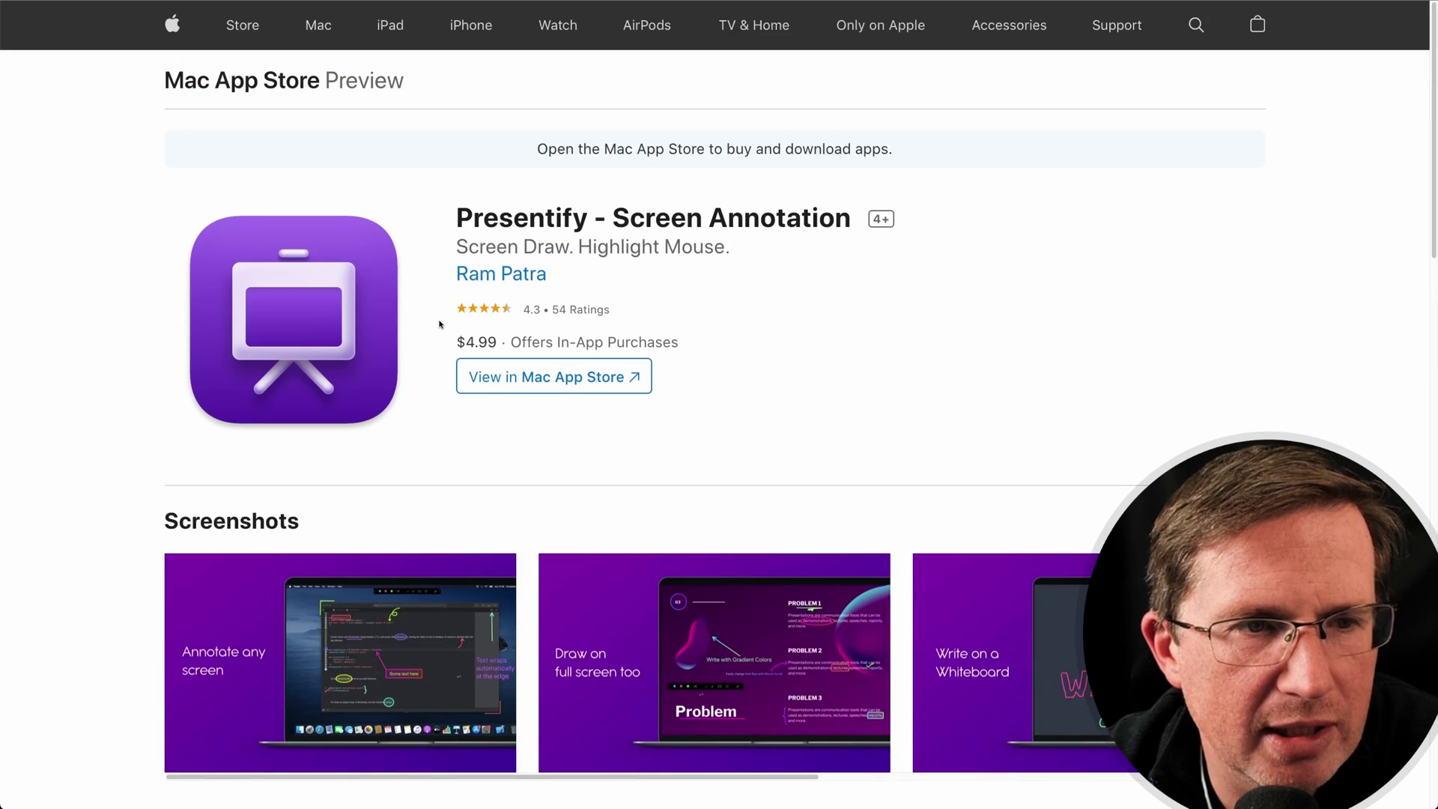
pyautogui.scroll(-5, 523, 387)
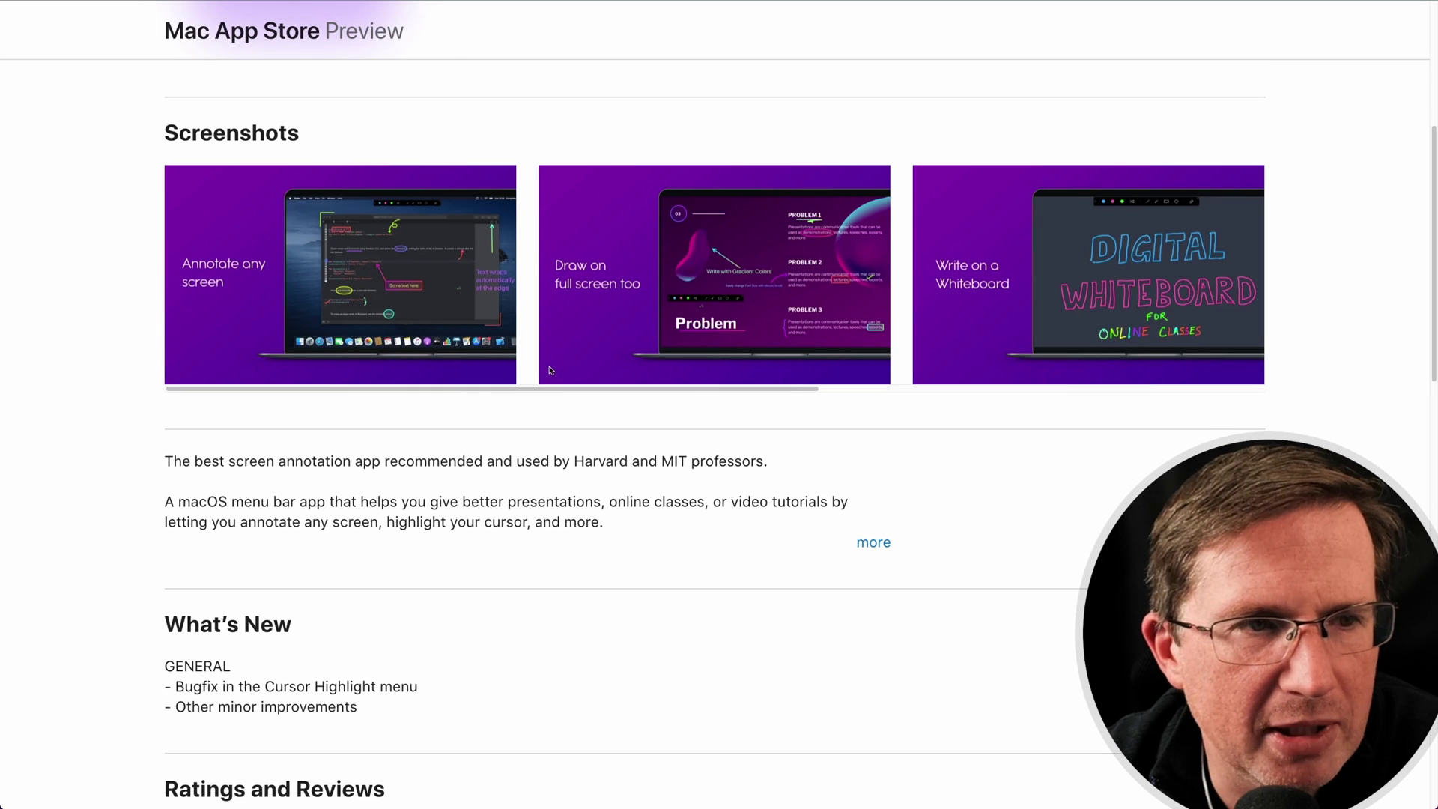
pyautogui.scroll(5, 549, 370)
pyautogui.scroll(-6, 549, 370)
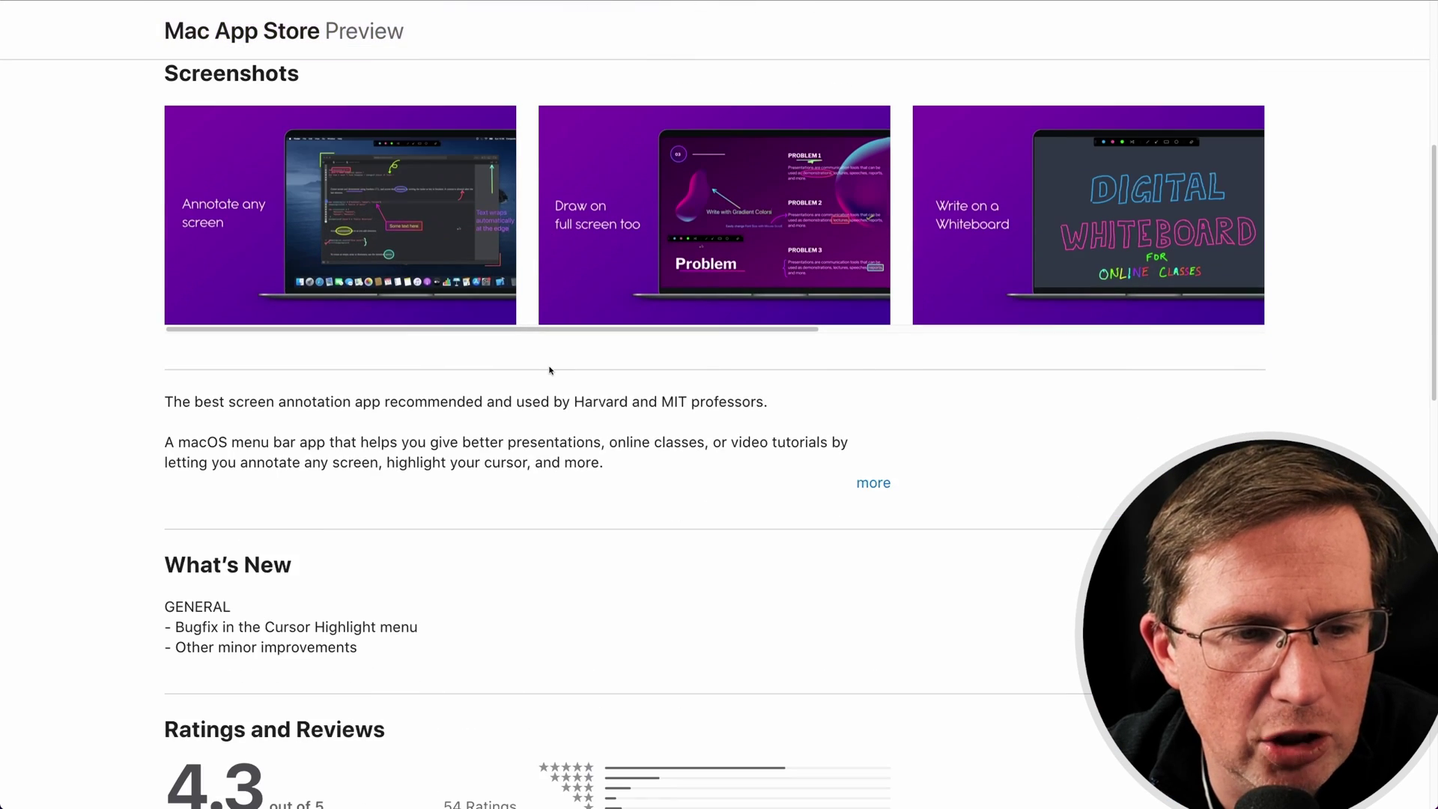
pyautogui.scroll(-1, 549, 370)
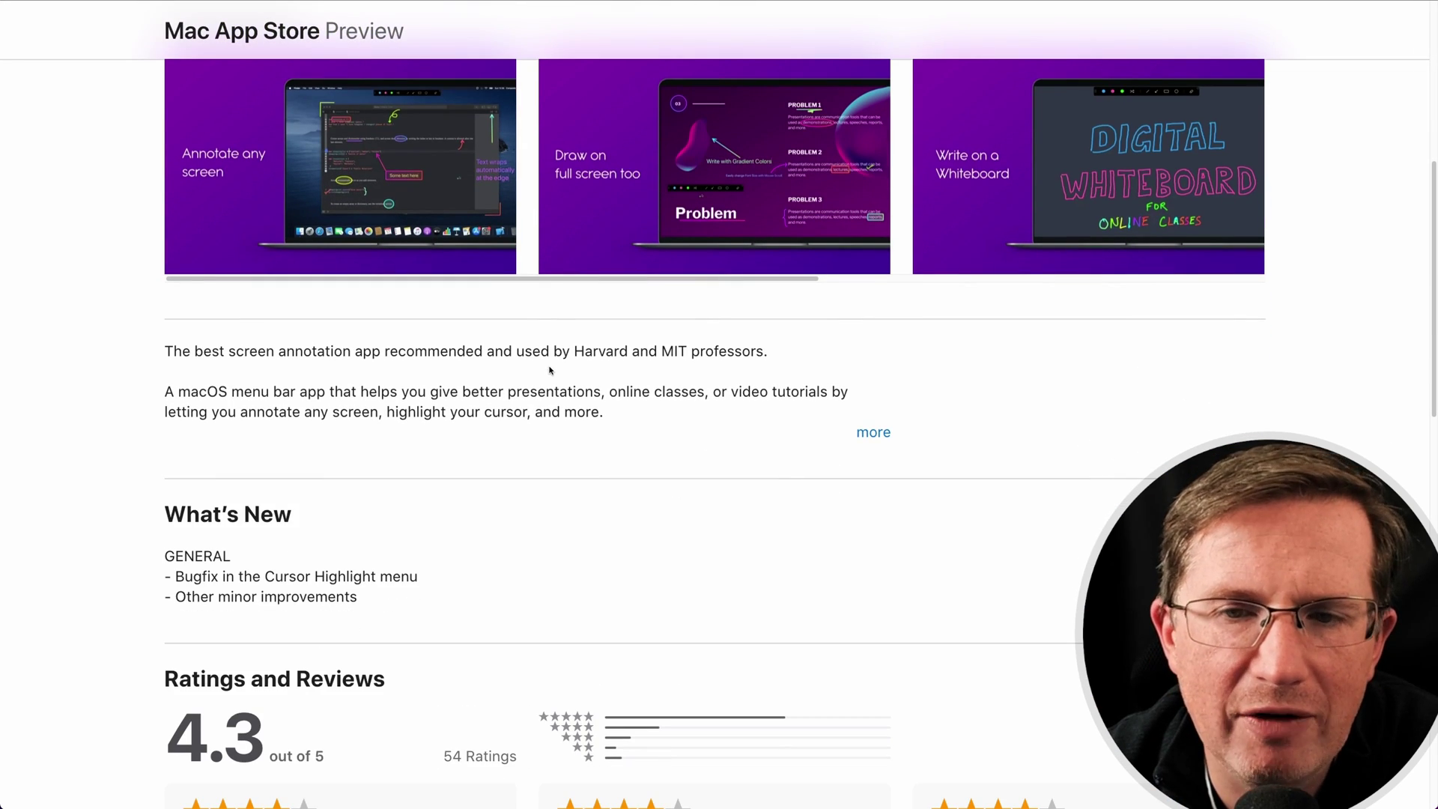
pyautogui.scroll(-5, 549, 370)
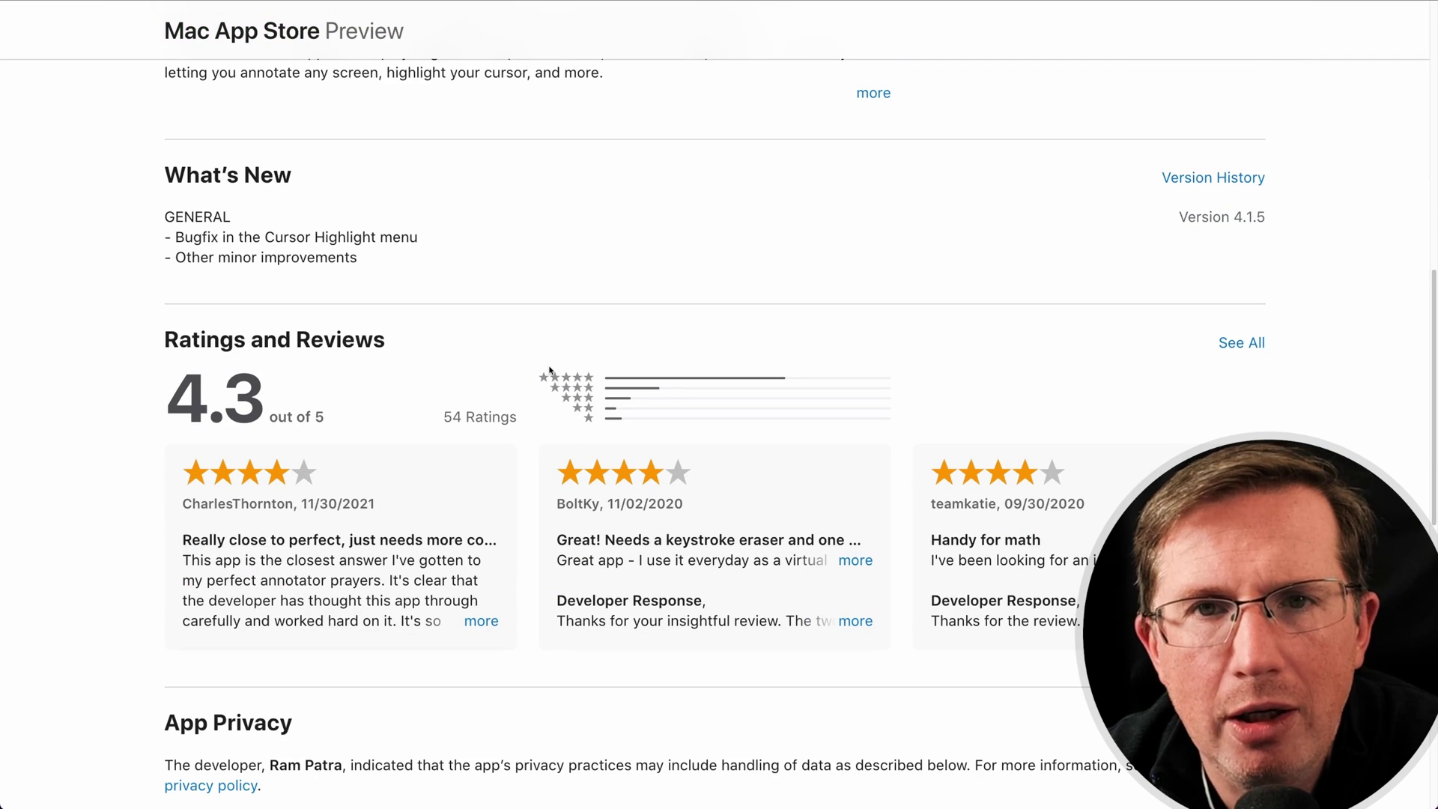
pyautogui.scroll(4, 483, 408)
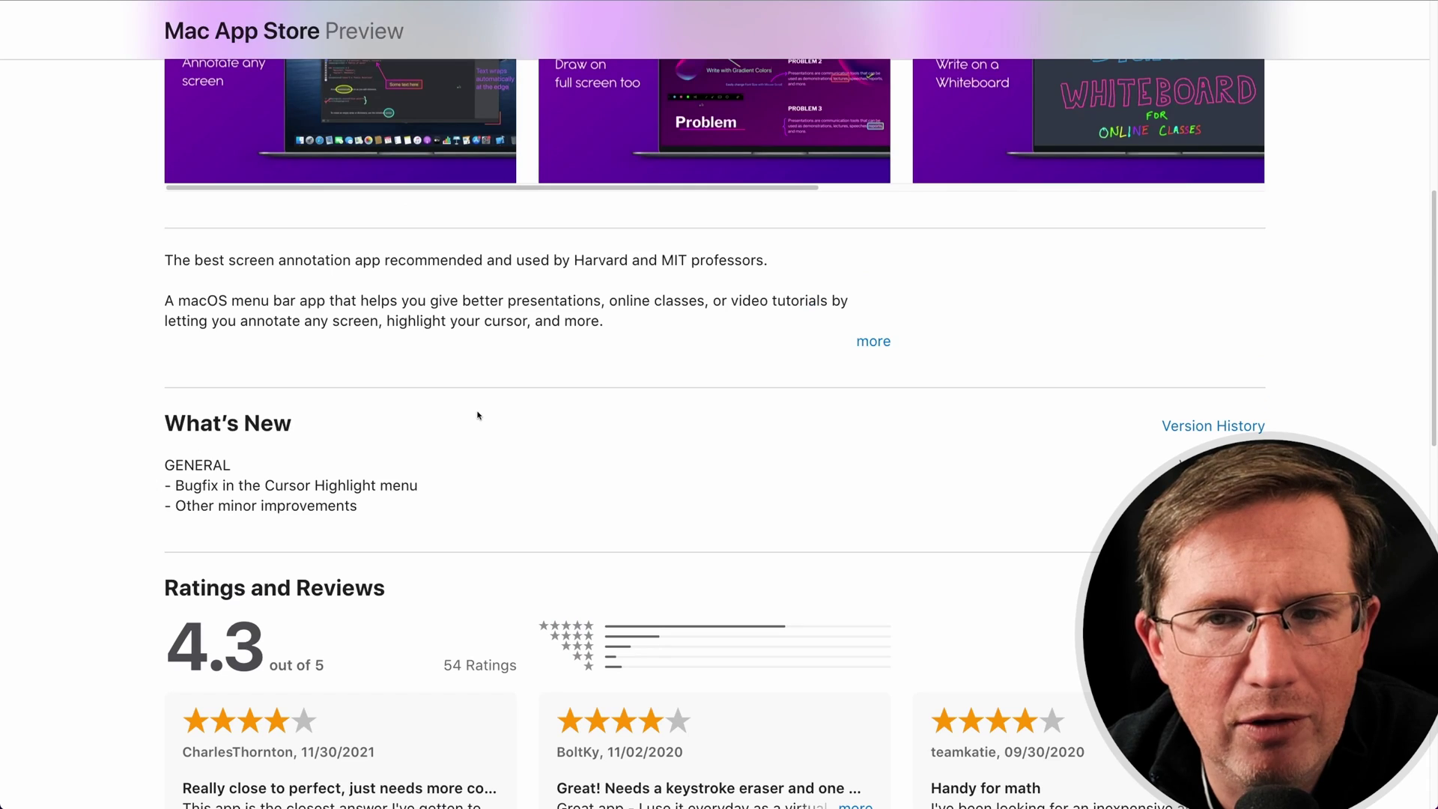
pyautogui.scroll(6, 478, 415)
pyautogui.scroll(3, 341, 290)
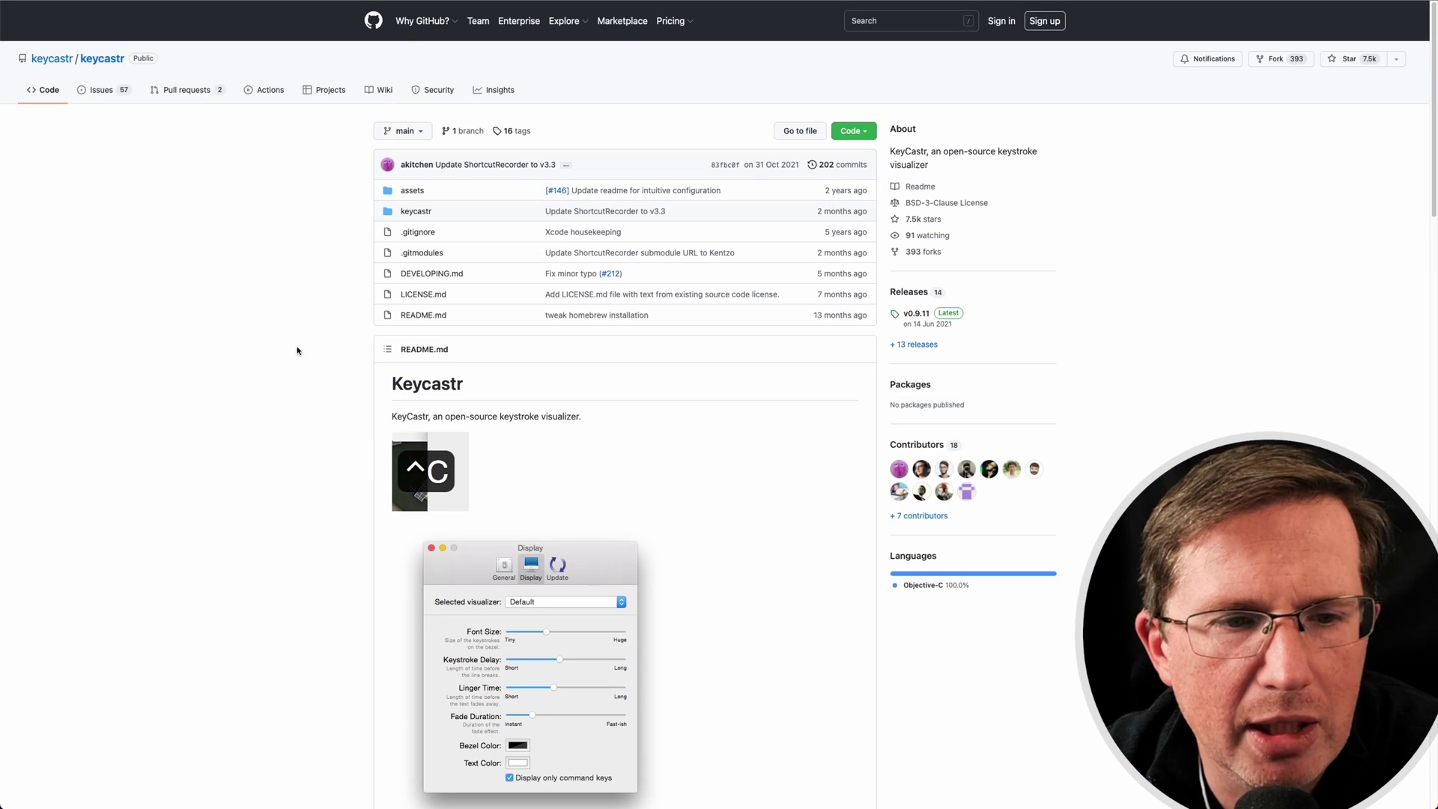
# - Look over the Keycastr readme on GitHub and the Mac App Store listing for Visualize
pyautogui.scroll(-3, 603, 599)
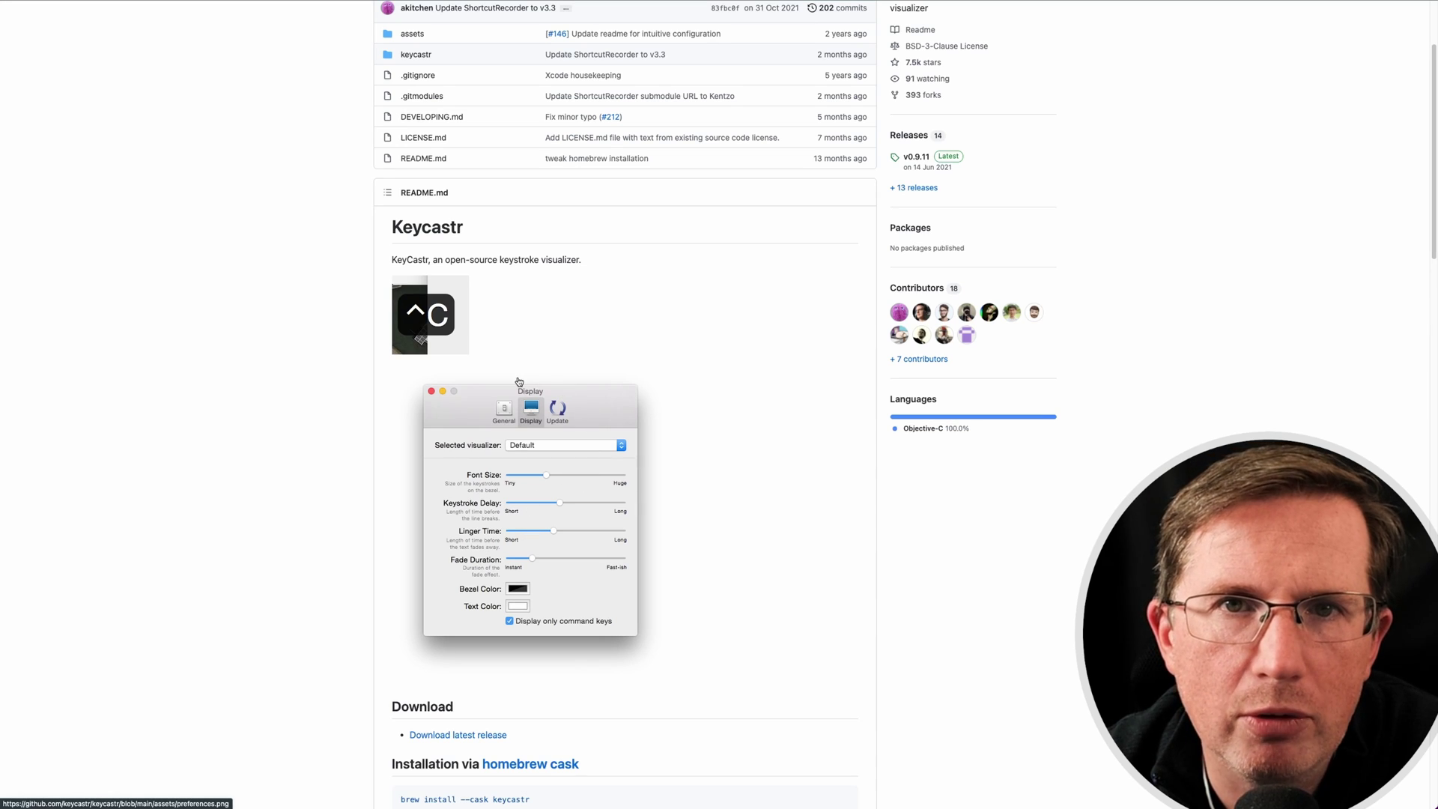
pyautogui.scroll(3, 505, 412)
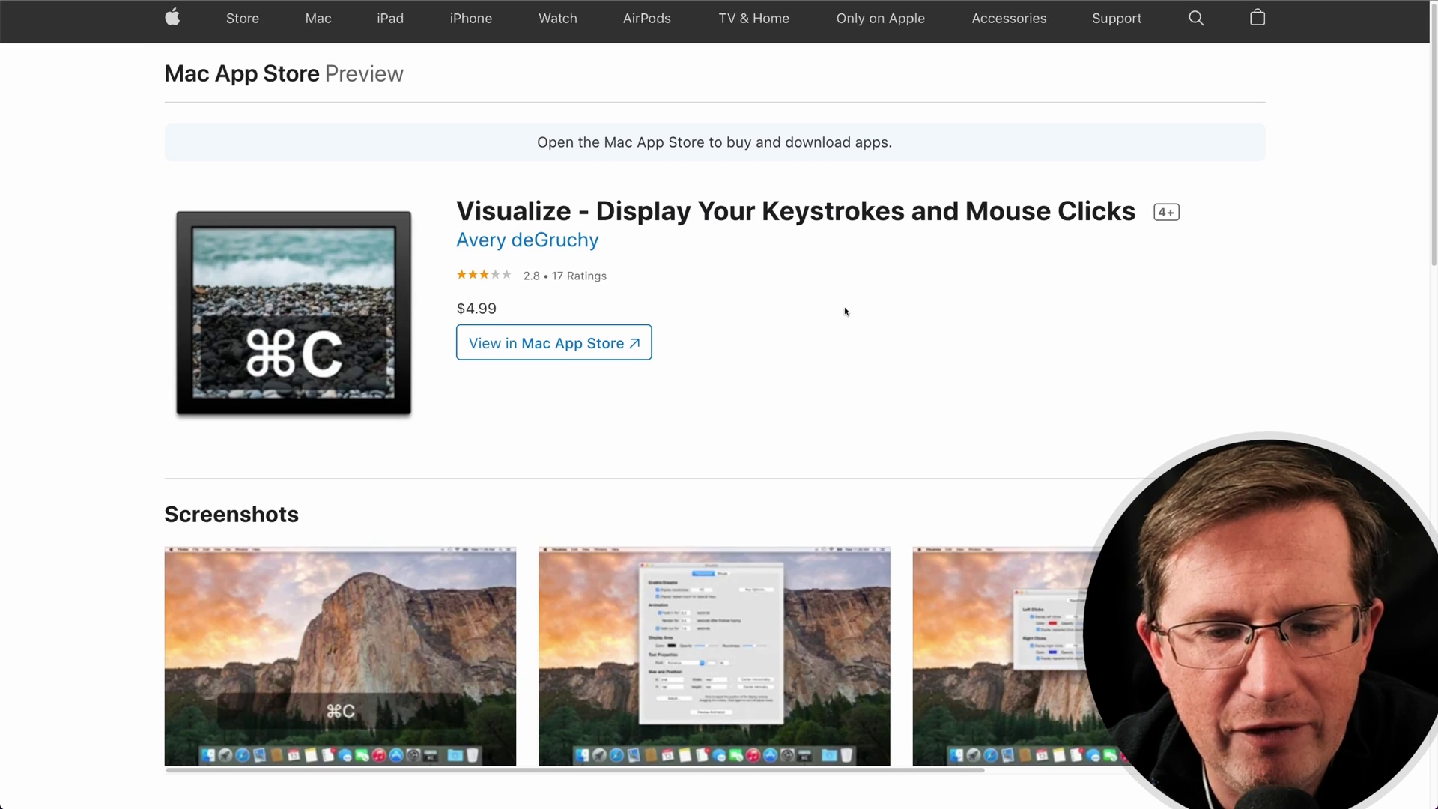
pyautogui.scroll(-5, 844, 311)
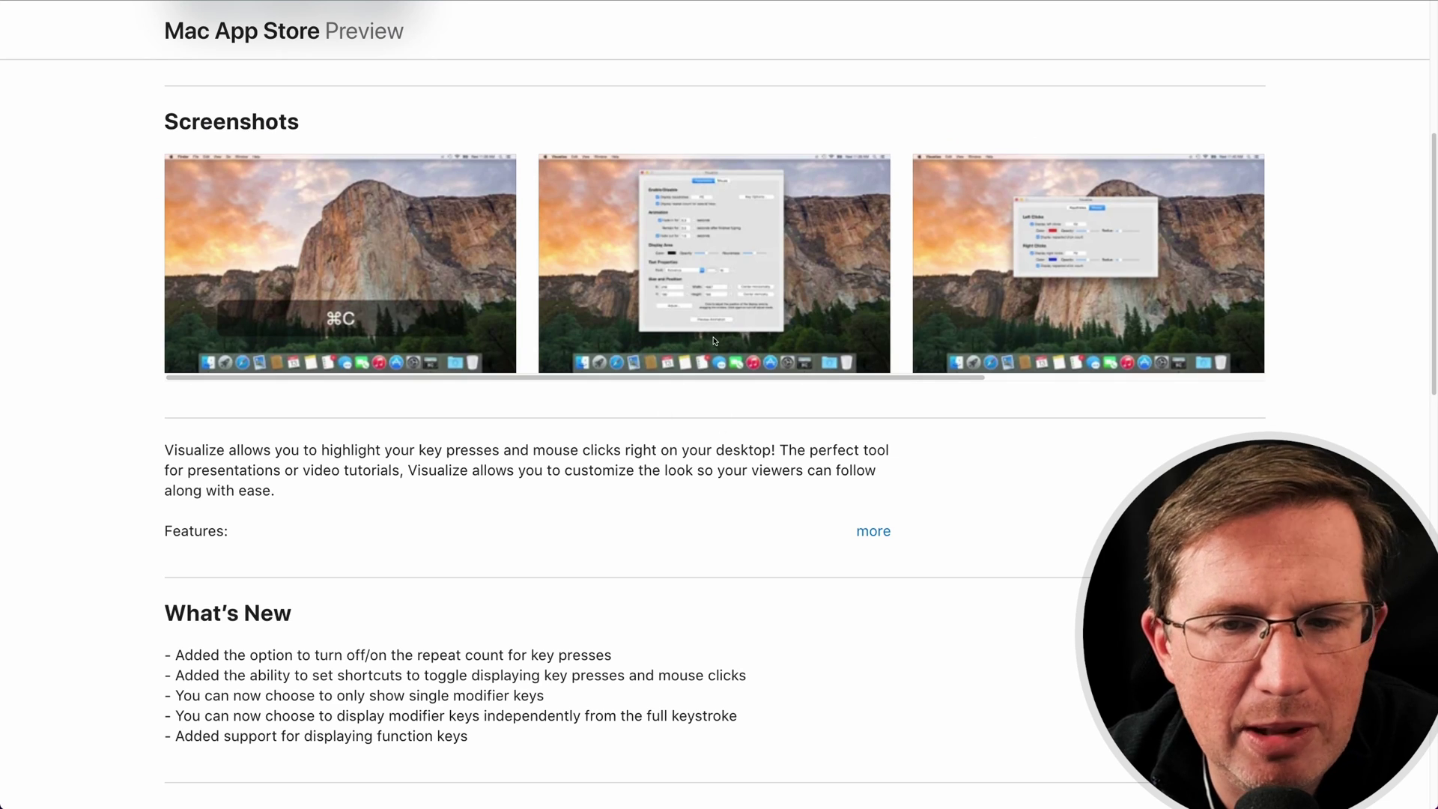
pyautogui.scroll(5, 698, 342)
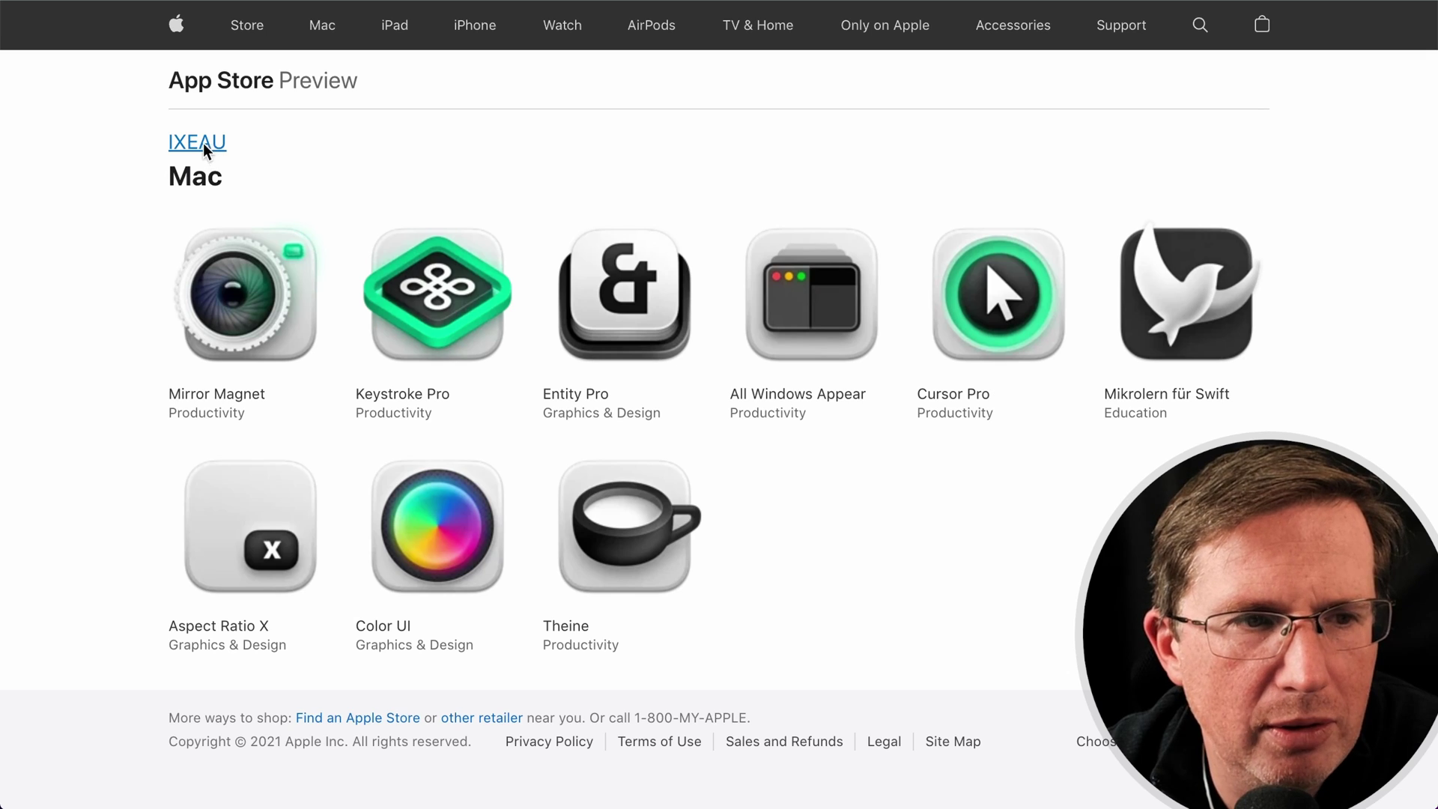
# - Go to IXEAU's Keystroke Pro listing, decline opening App Store.app, and briefly highlight the app title
pyautogui.click(348, 138)
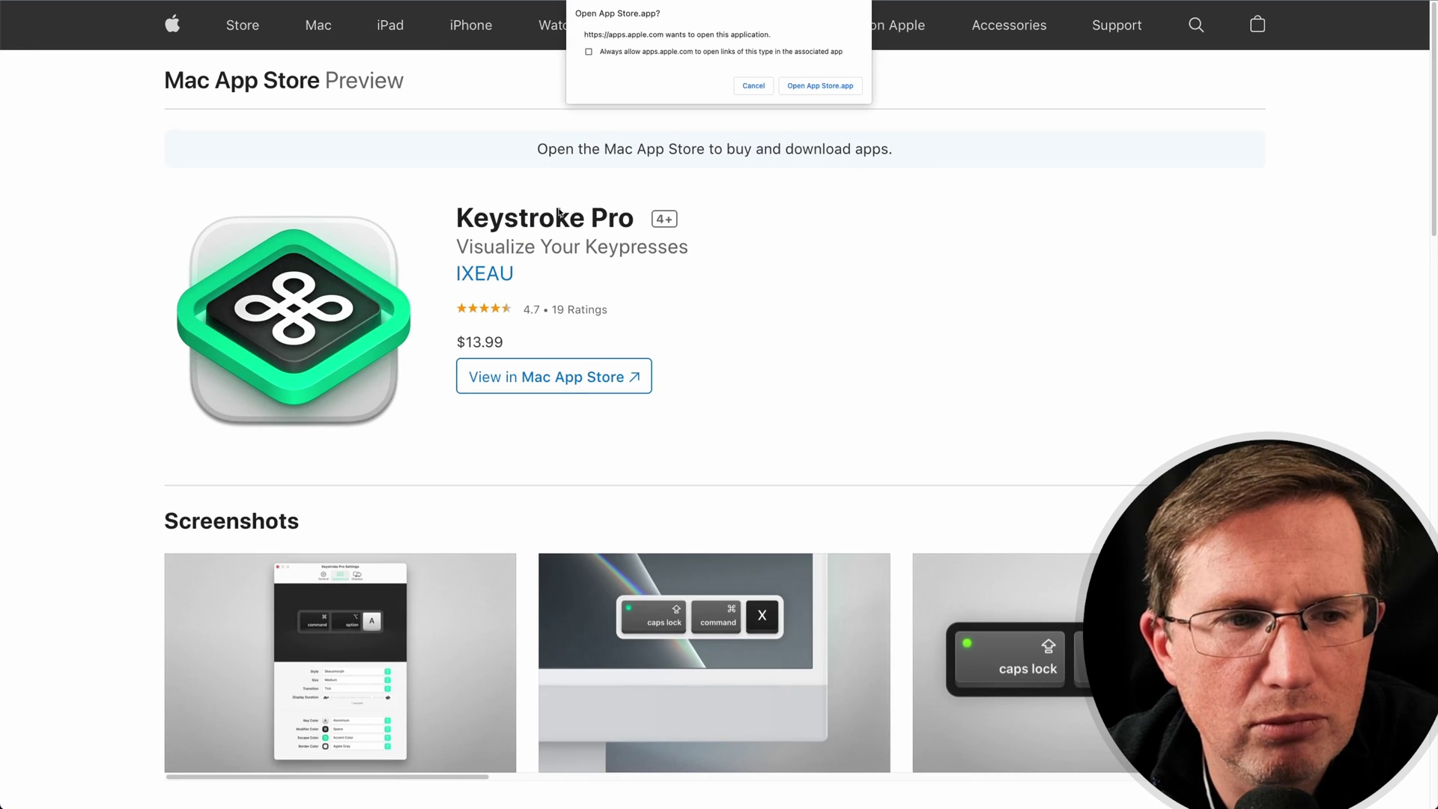
pyautogui.click(770, 87)
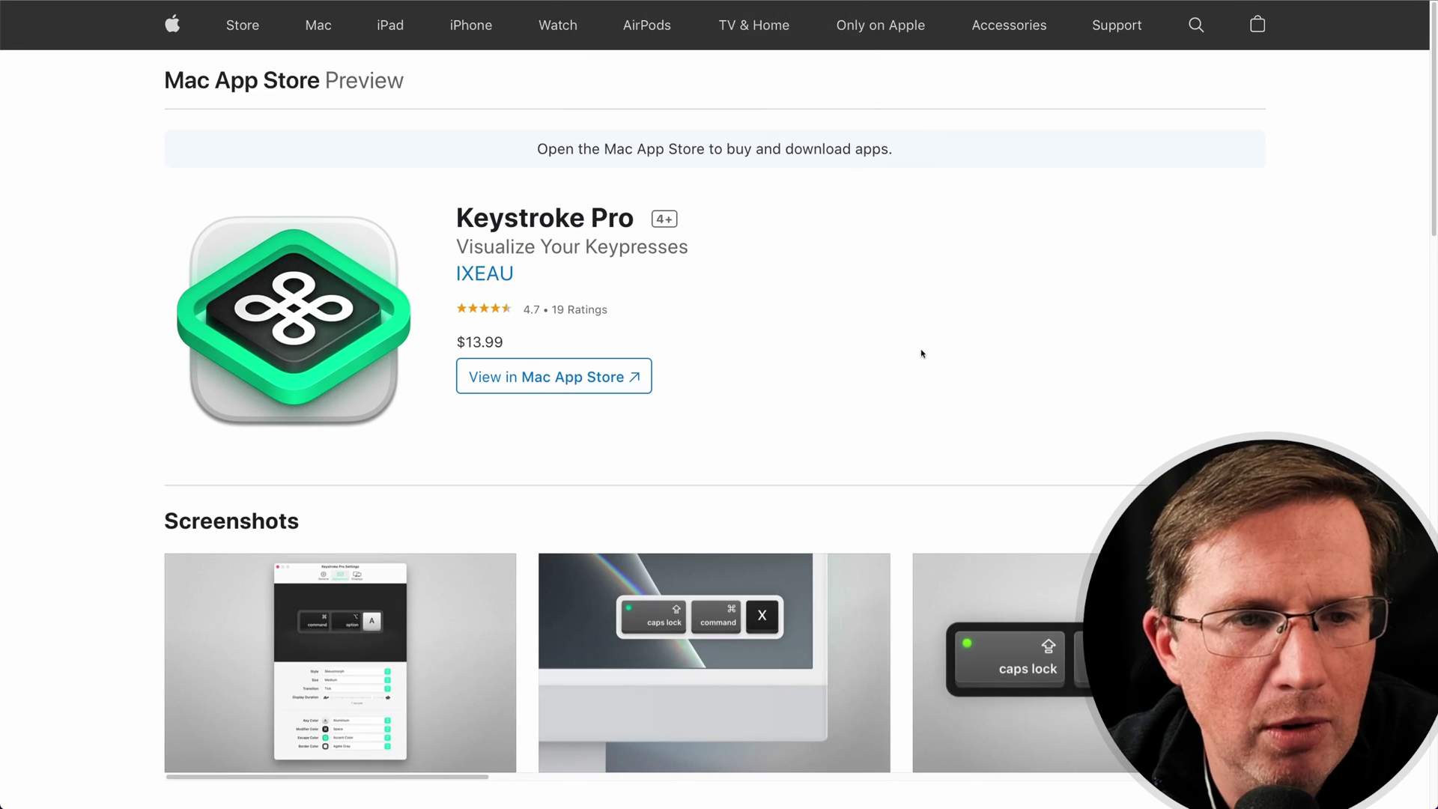
pyautogui.moveTo(450, 223); pyautogui.dragTo(660, 233)
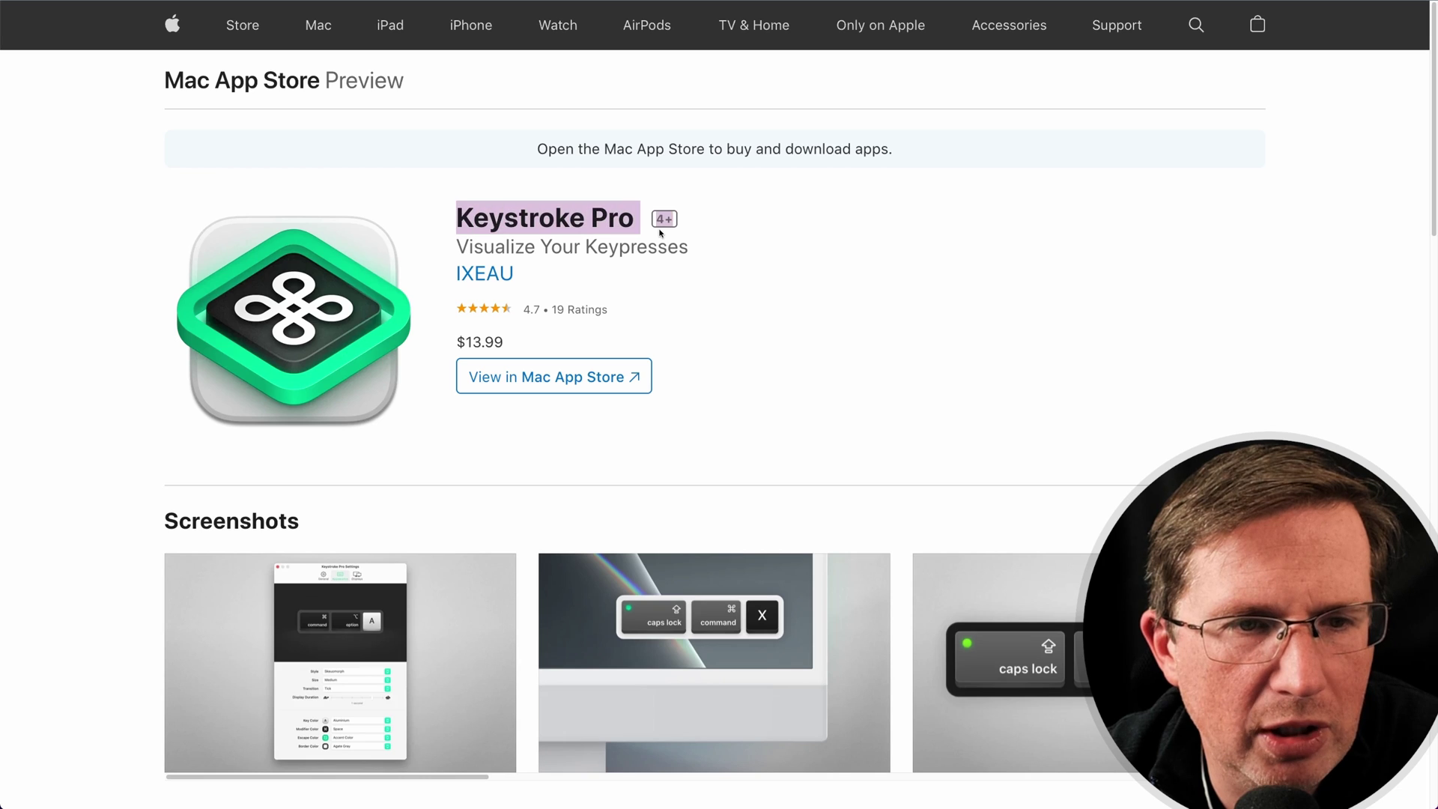
pyautogui.click(900, 275)
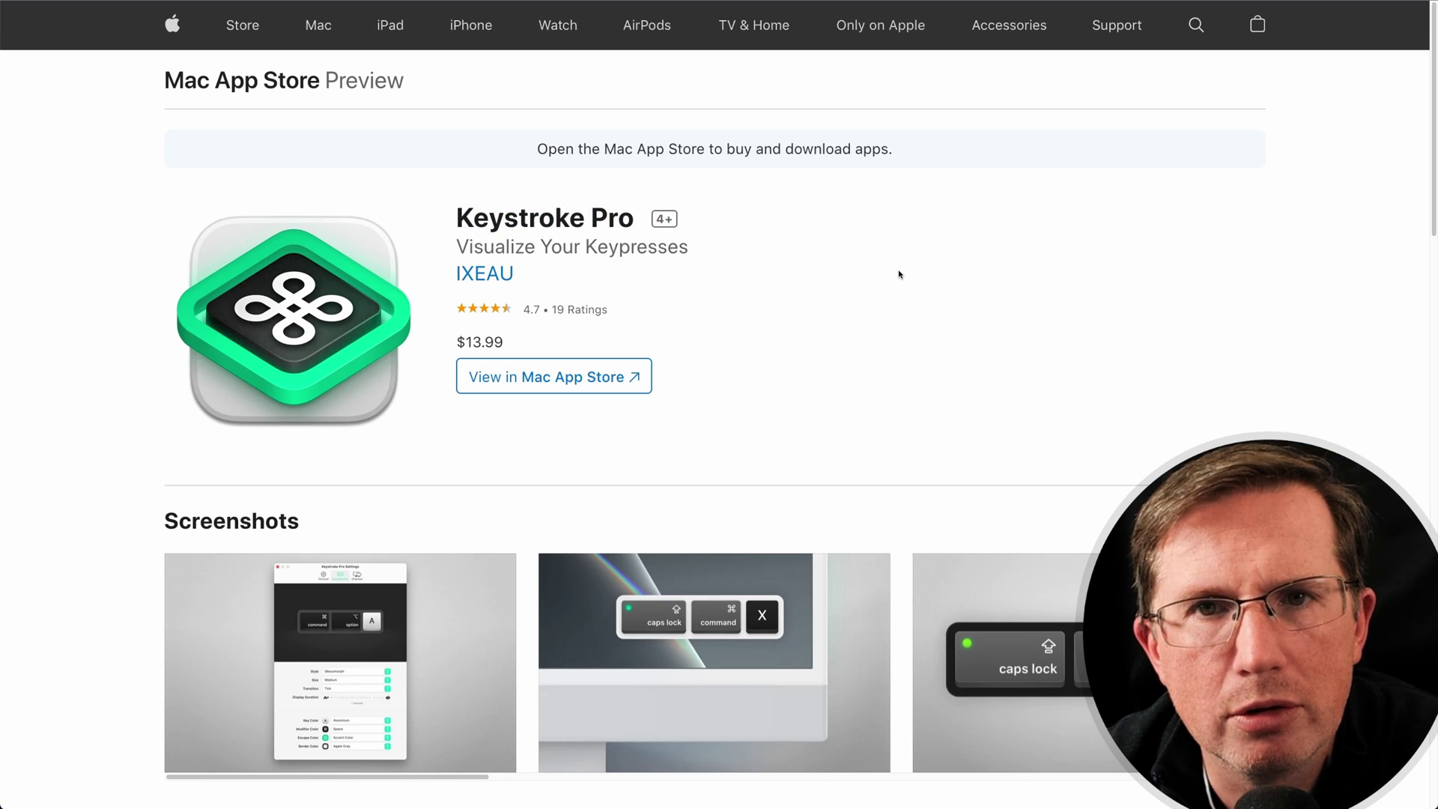
# - Read through the Keystroke Pro description, release notes, ratings and reviews, and privacy section
pyautogui.scroll(-3, 897, 277)
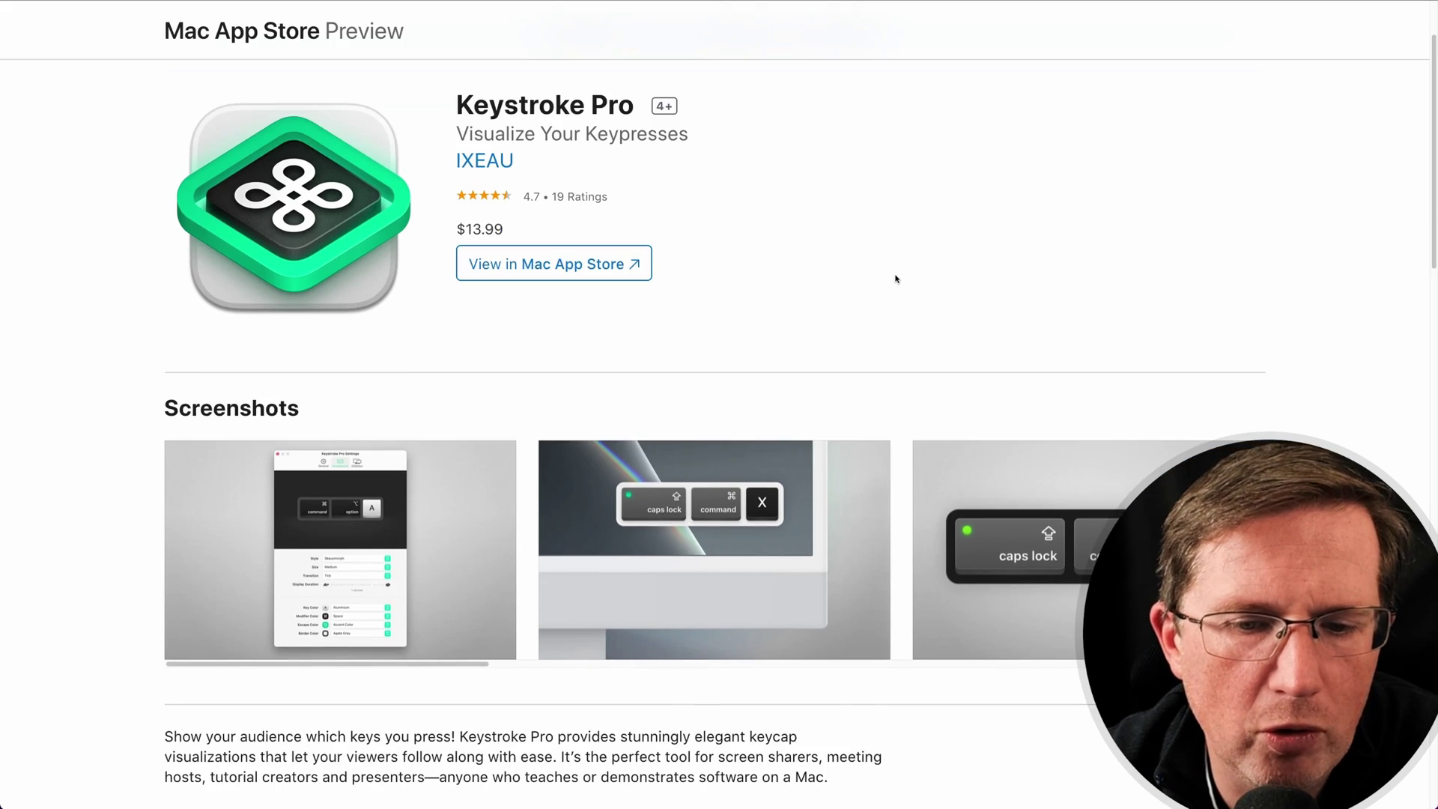
pyautogui.scroll(-3, 895, 279)
pyautogui.scroll(-3, 842, 319)
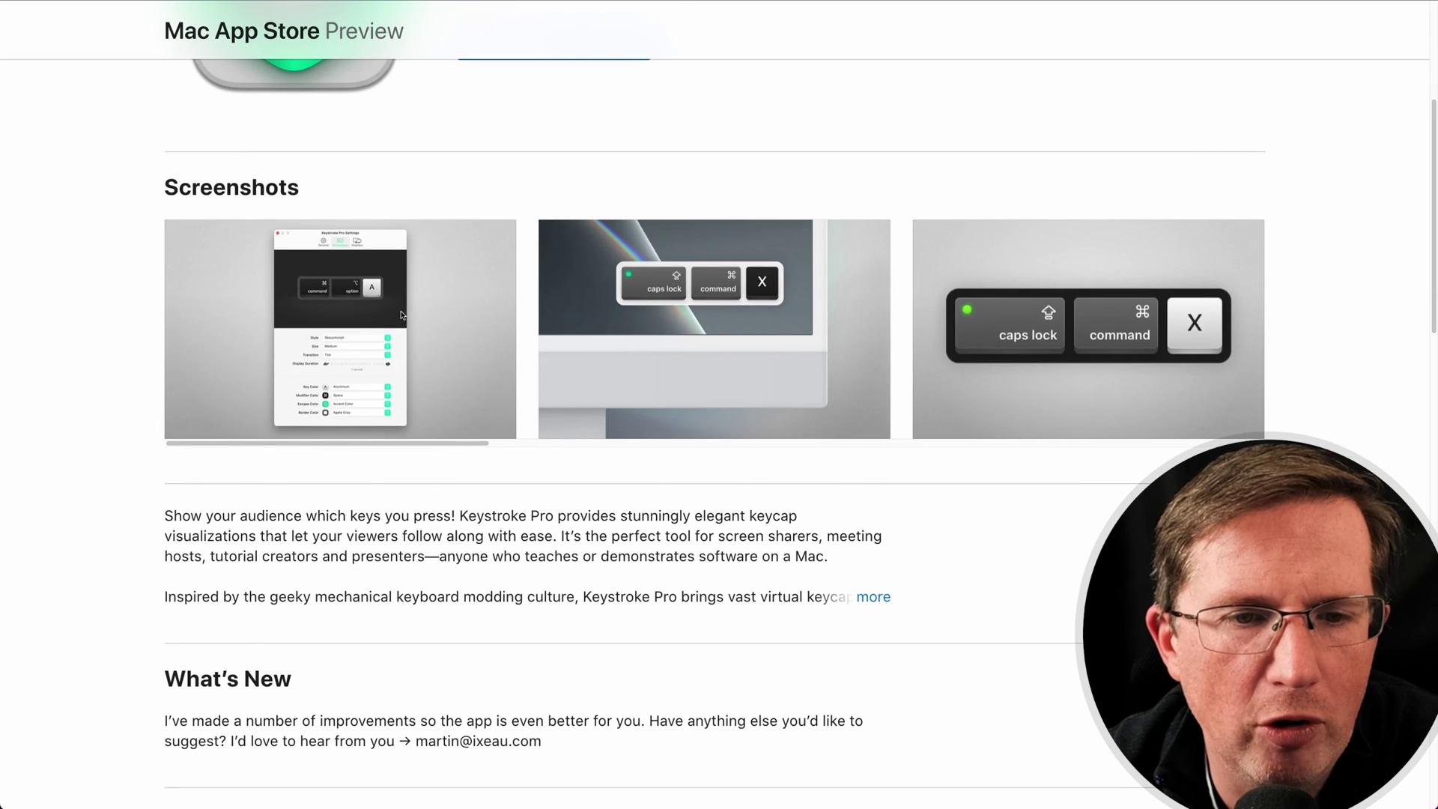
pyautogui.scroll(-9, 954, 331)
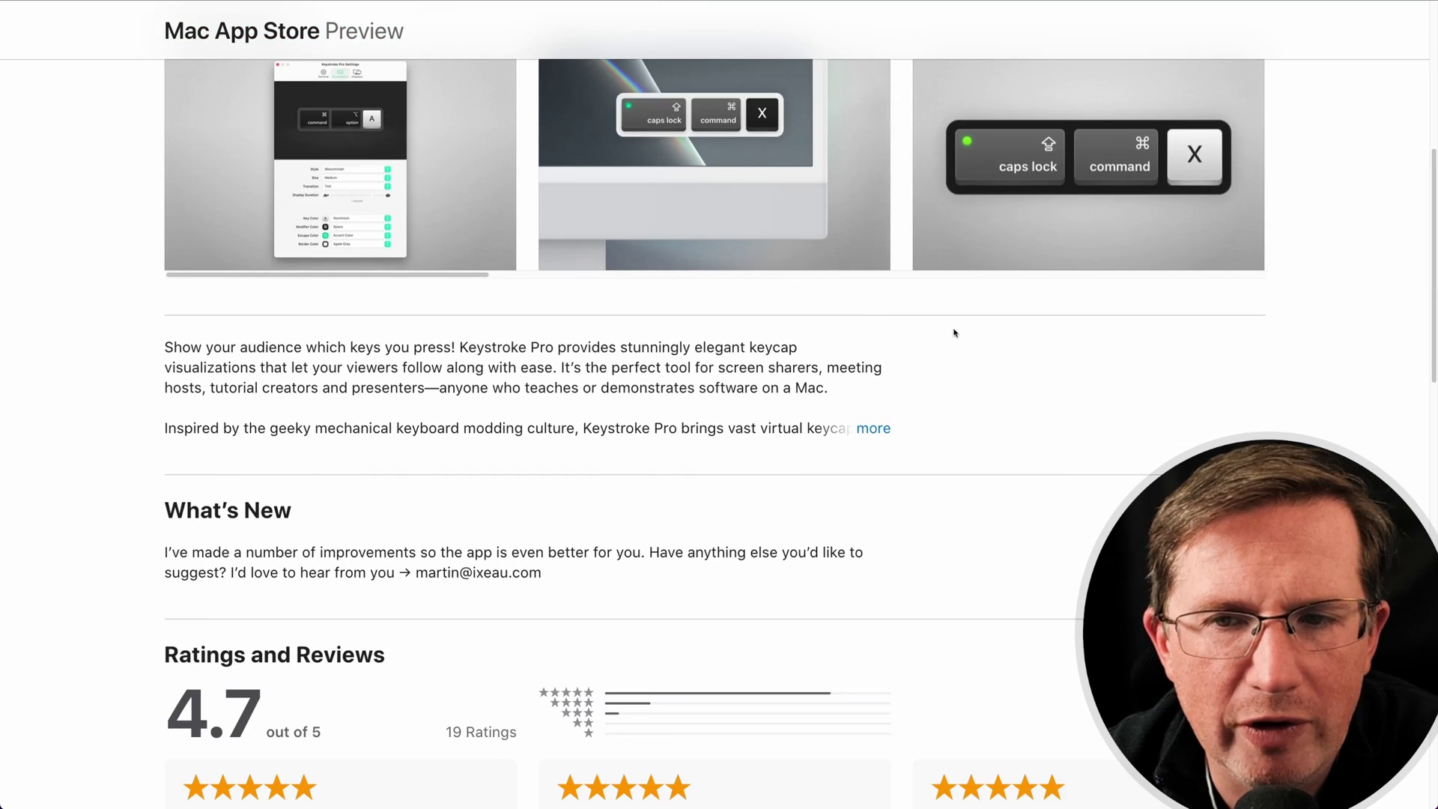
pyautogui.scroll(-7, 954, 334)
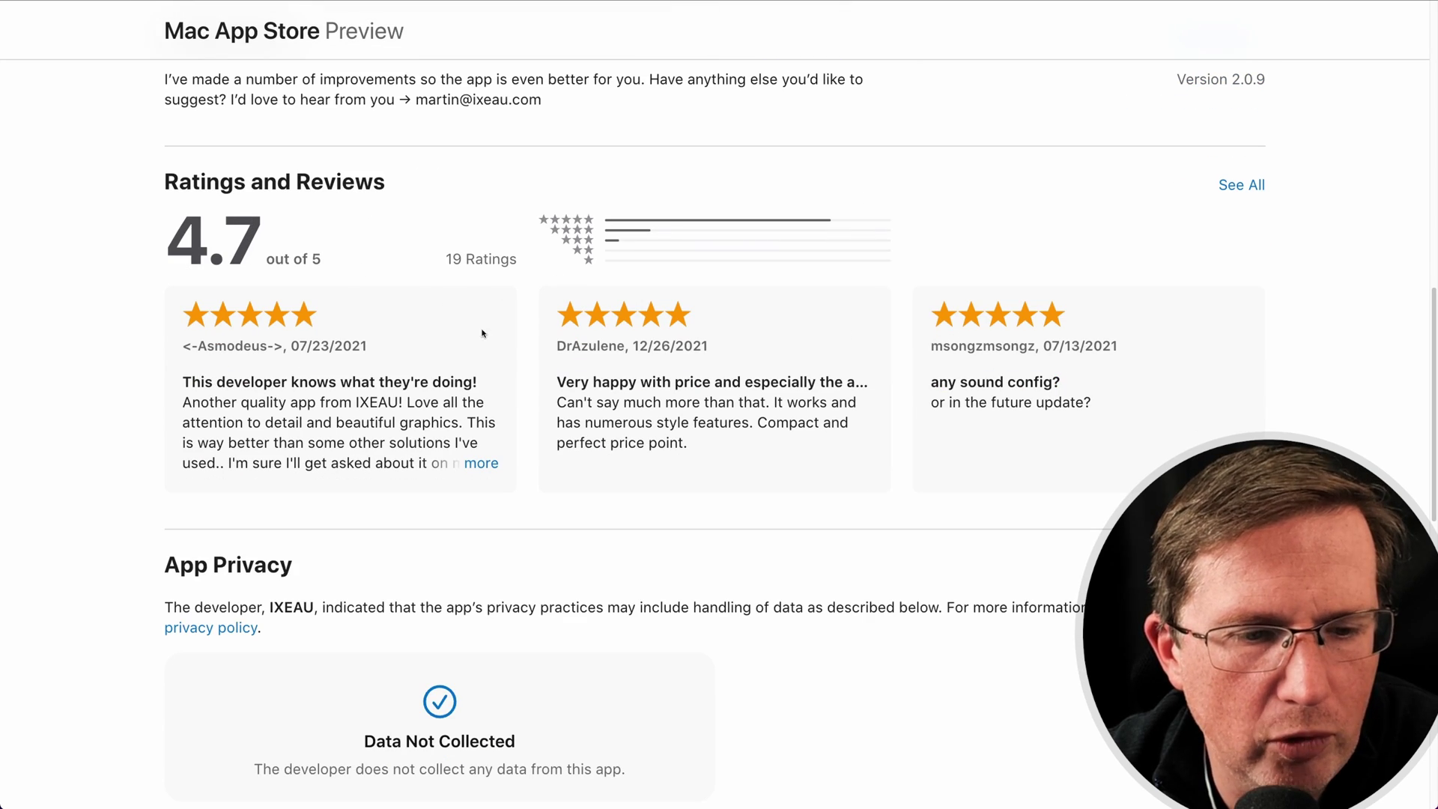
pyautogui.scroll(-3, 491, 341)
# - Browse the Keystroke Pro screenshot gallery to its end and highlight the app's price
pyautogui.scroll(15, 506, 378)
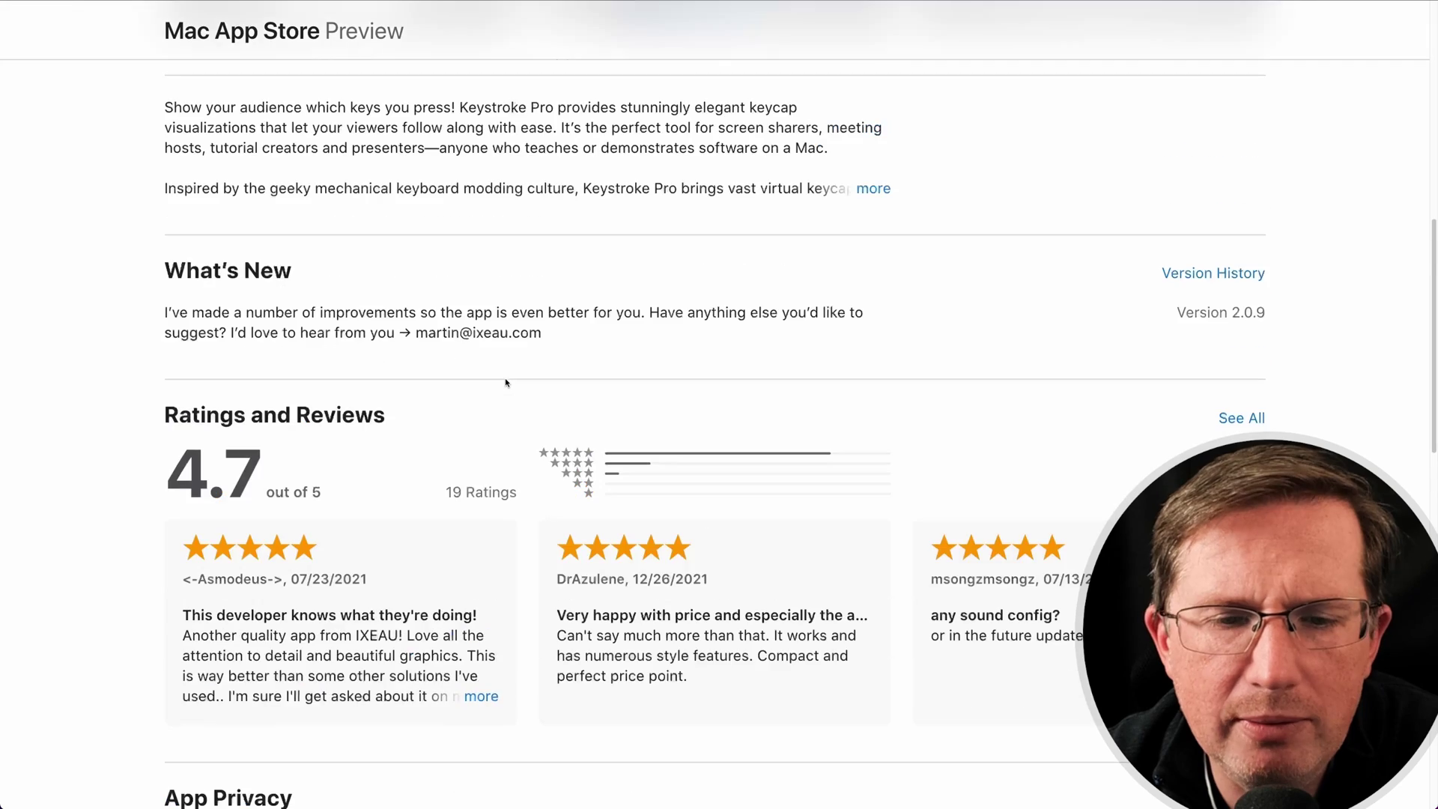
pyautogui.scroll(8, 507, 383)
pyautogui.scroll(-5, 517, 382)
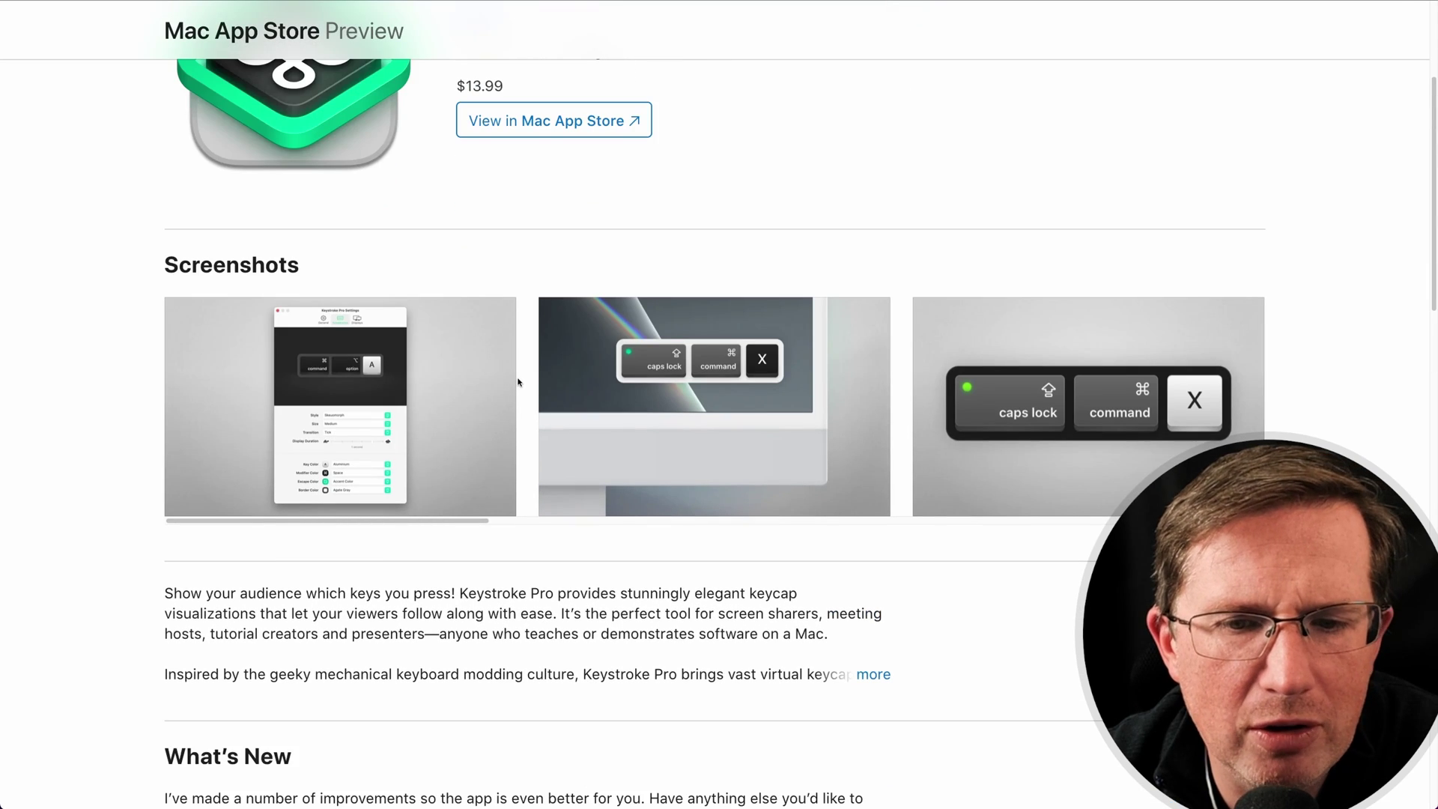
pyautogui.moveTo(445, 430); pyautogui.dragTo(1222, 461)
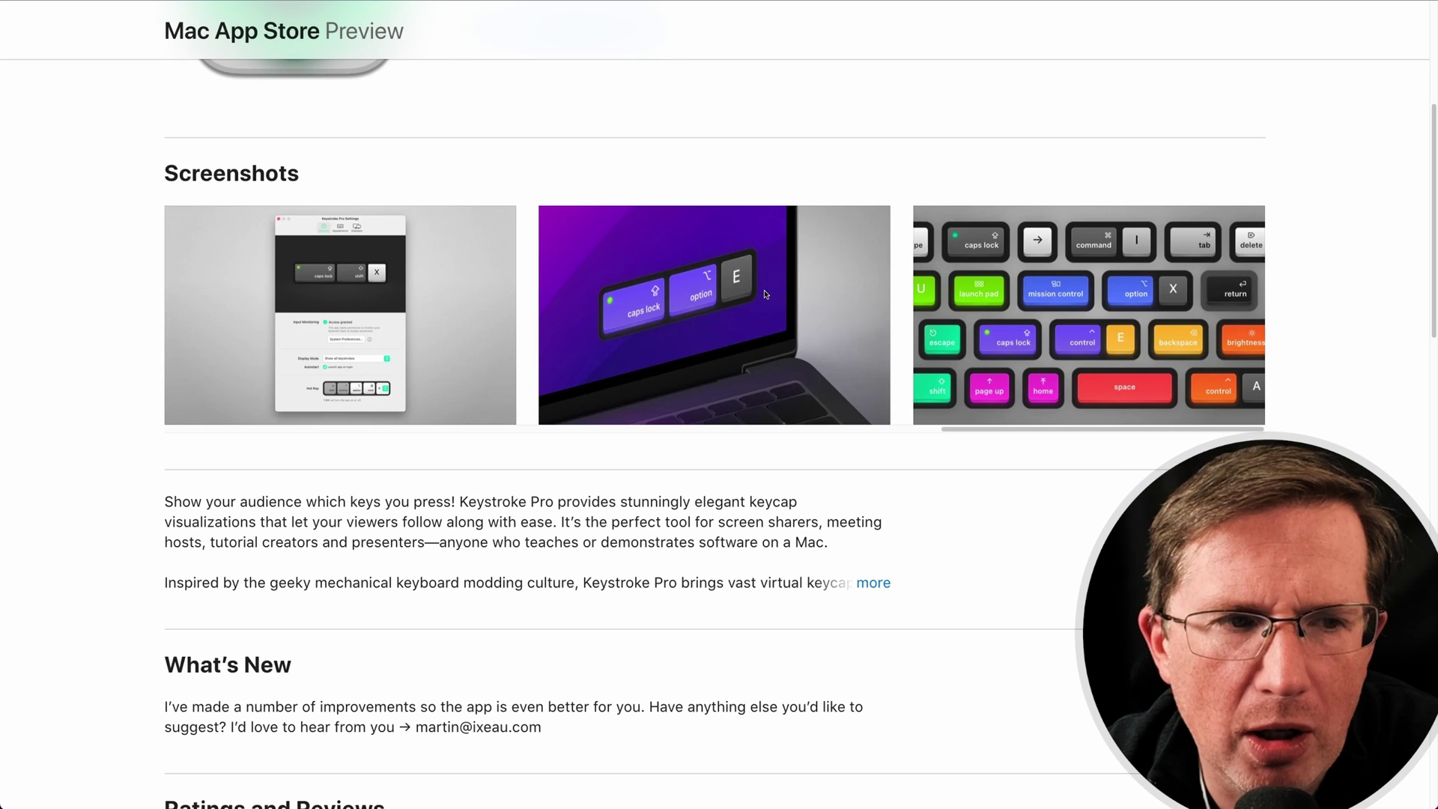
pyautogui.scroll(5, 278, 281)
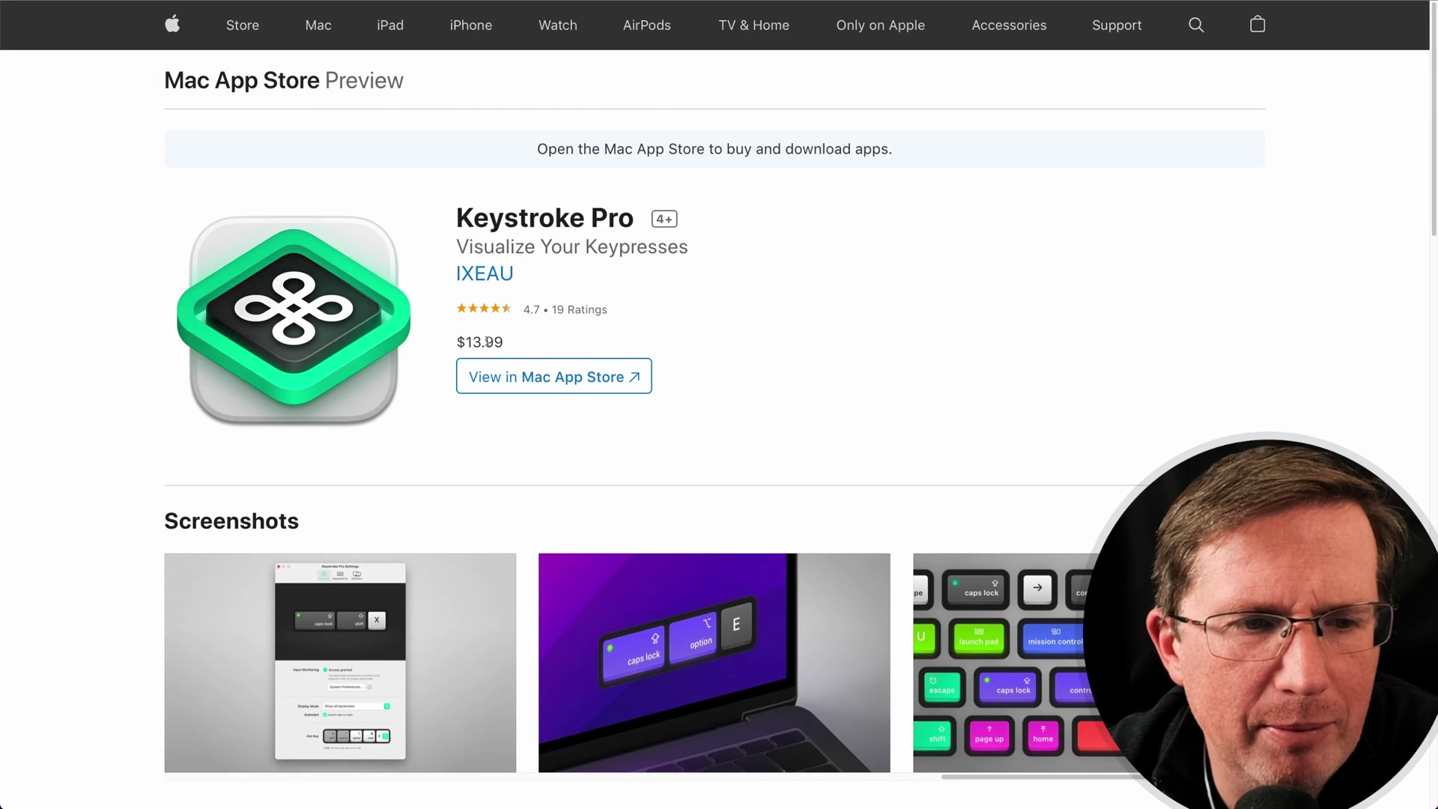
pyautogui.tripleClick(488, 341)
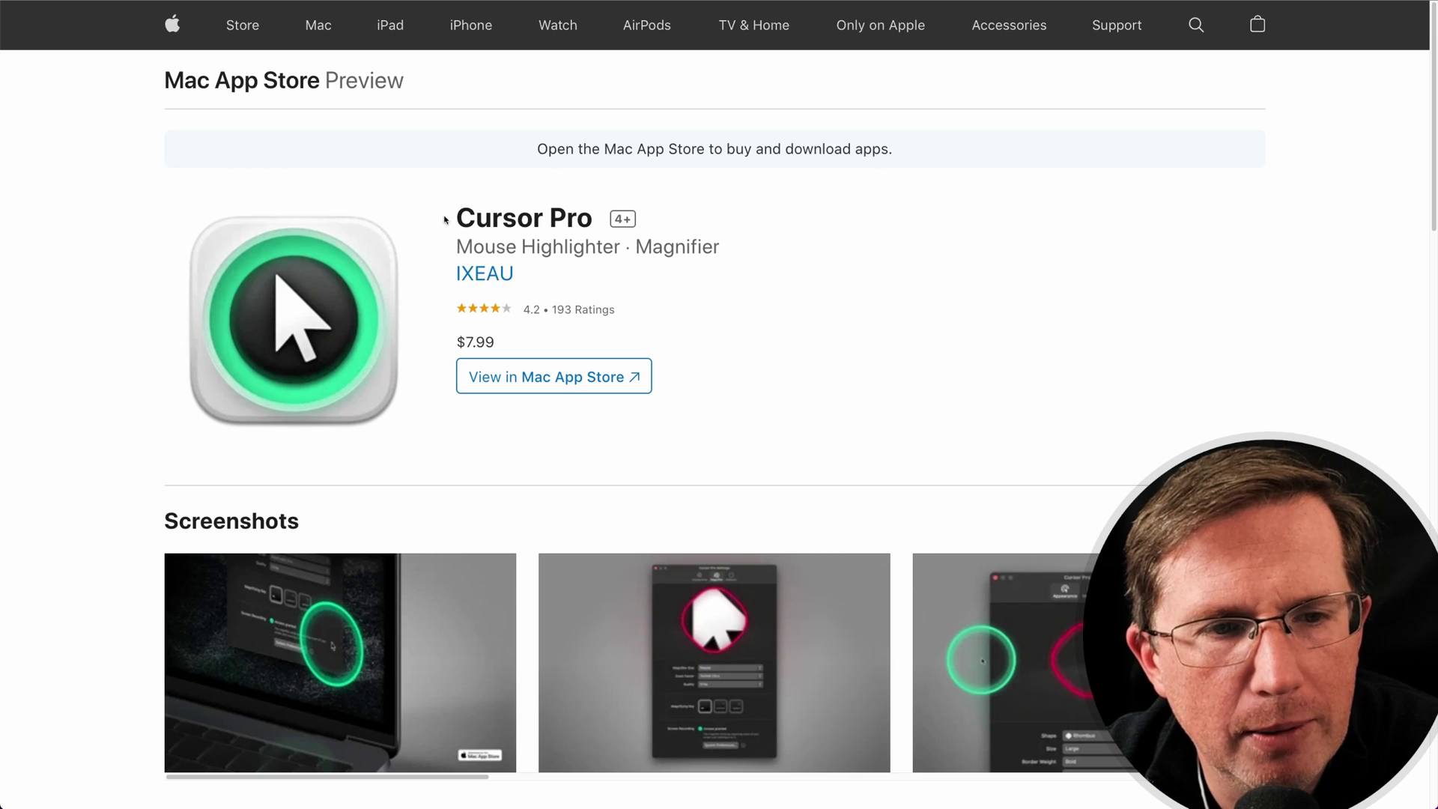
# - Review the Cursor Pro listing and browse its screenshot gallery through to the last images
pyautogui.scroll(-1, 489, 328)
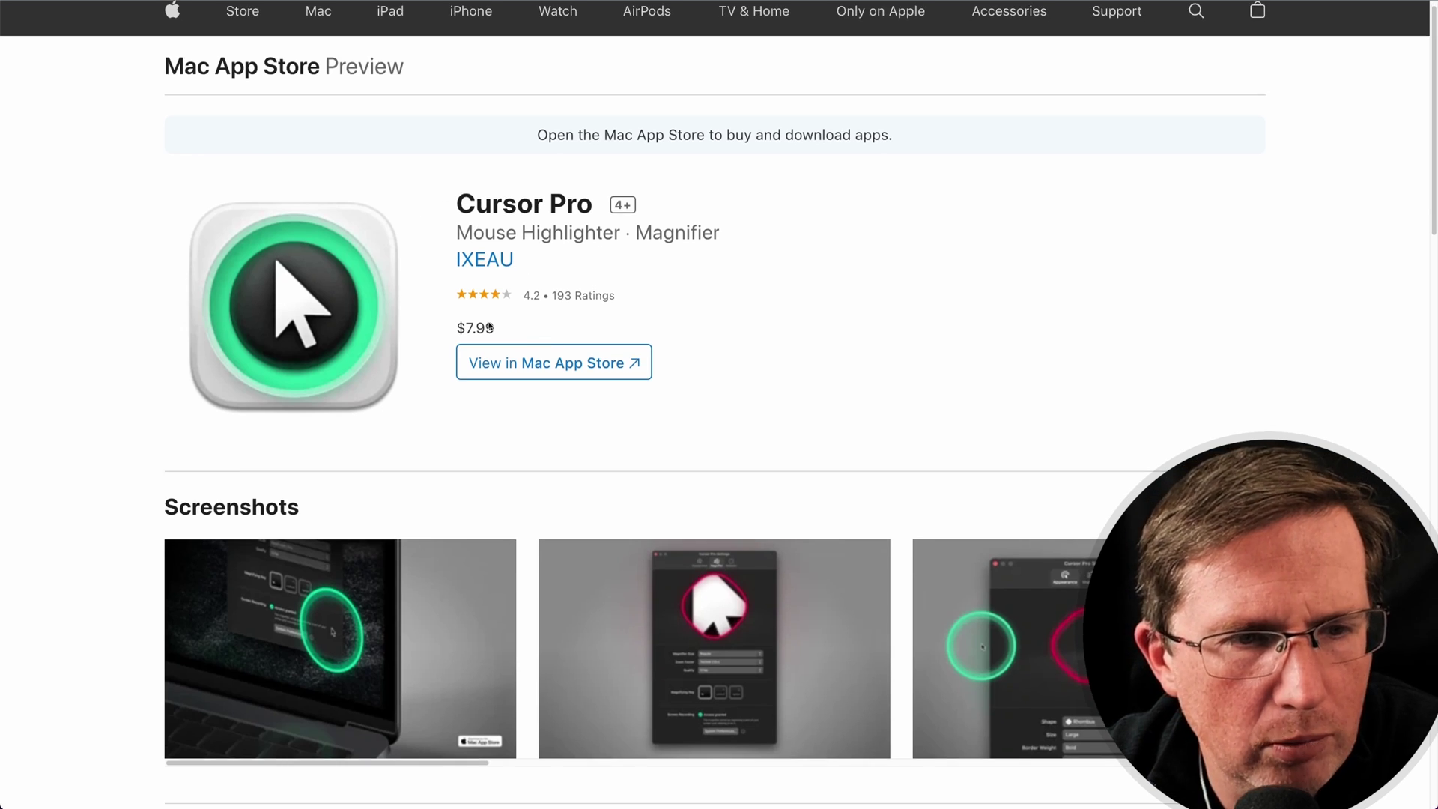
pyautogui.scroll(-10, 602, 354)
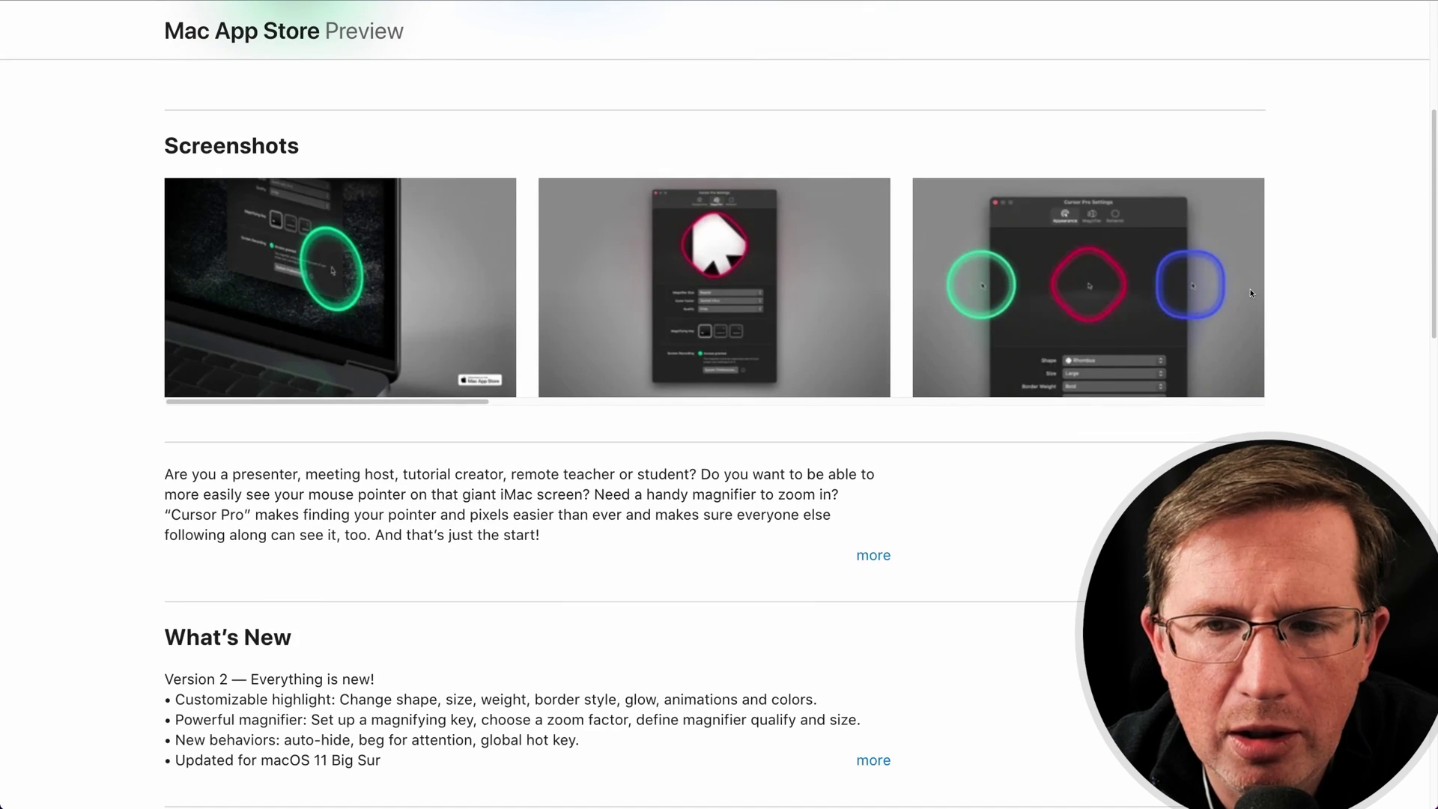
pyautogui.moveTo(459, 402); pyautogui.dragTo(1222, 425)
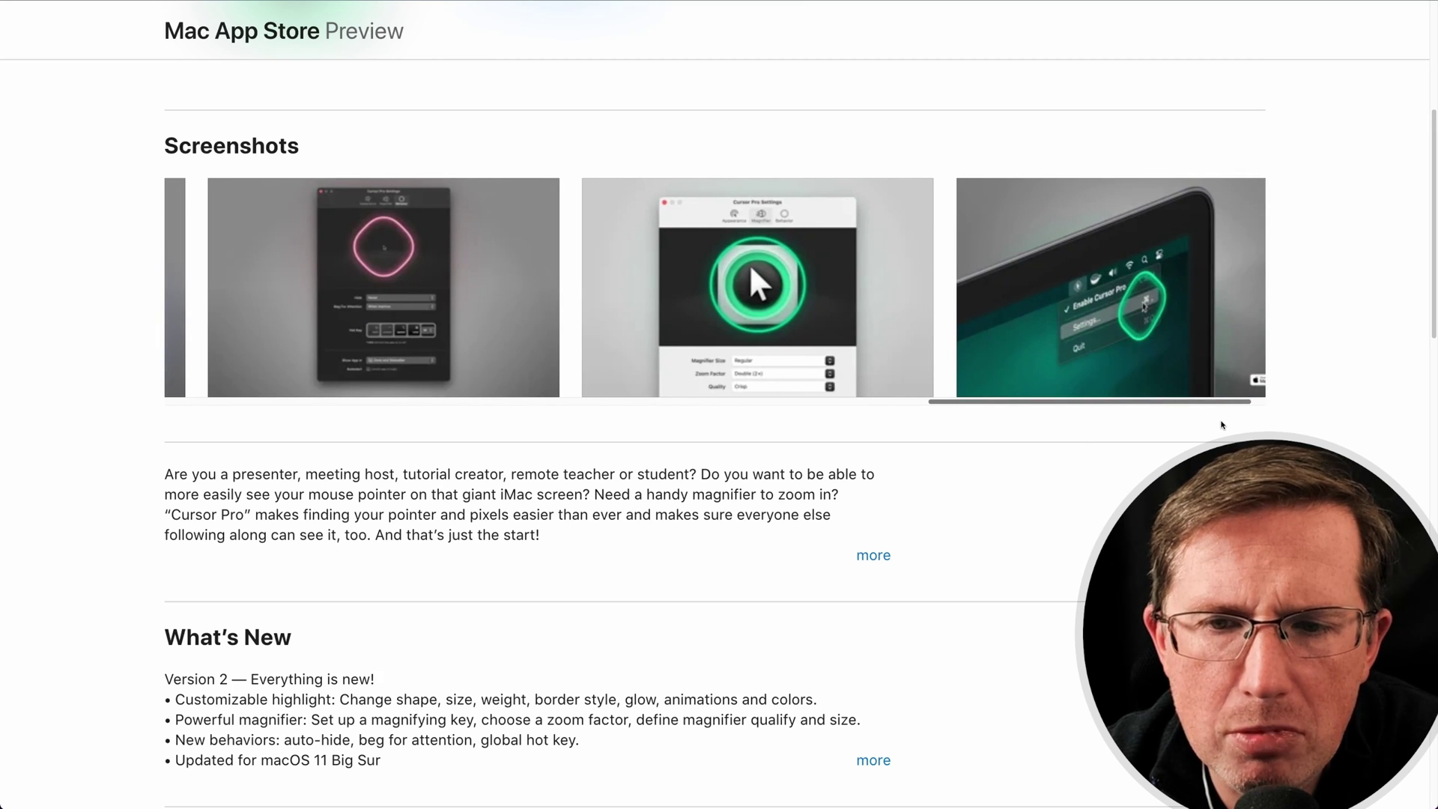
# - Read through the Cursor Pro description, release notes and ratings, and return to the start of the listing
pyautogui.scroll(-3, 988, 472)
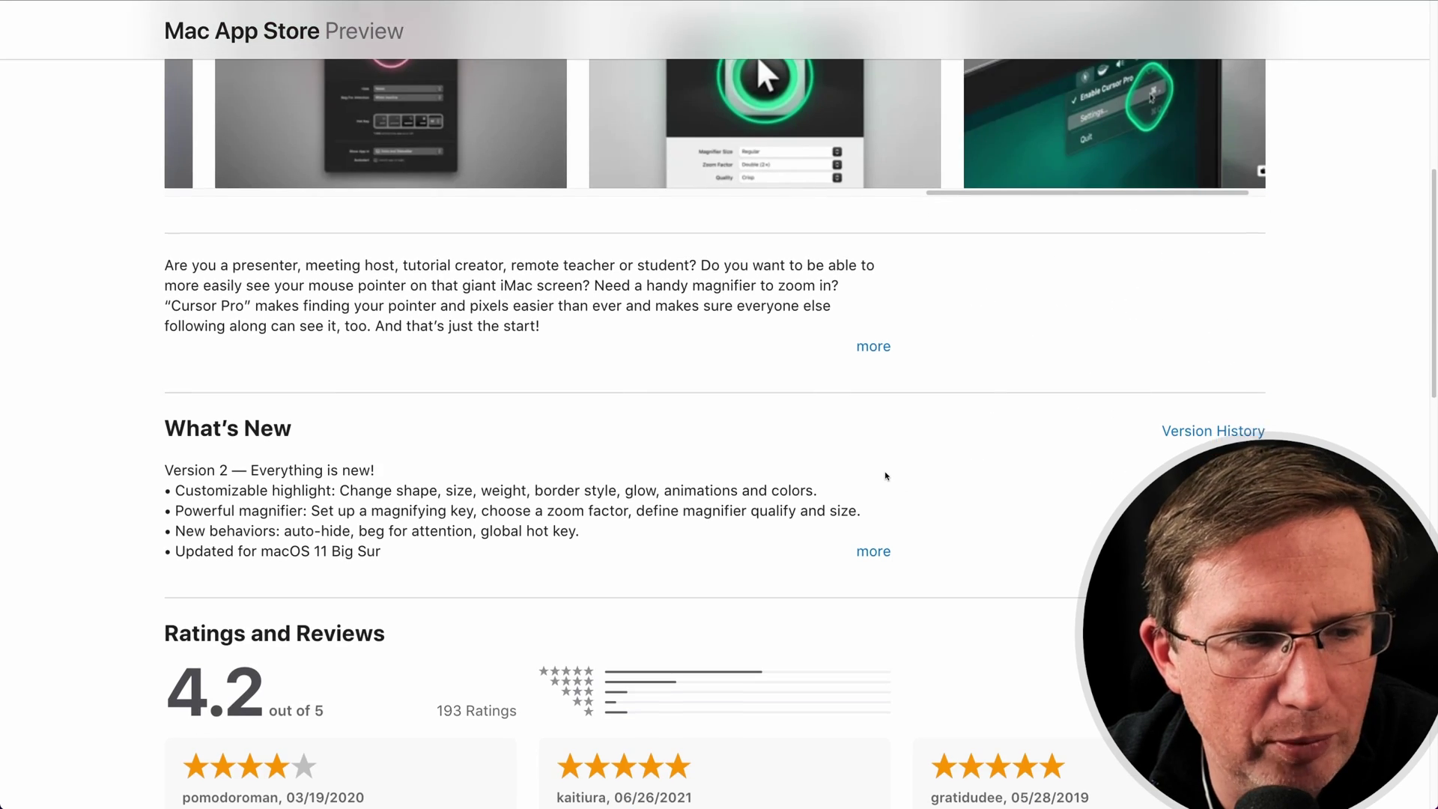
pyautogui.scroll(-1, 886, 476)
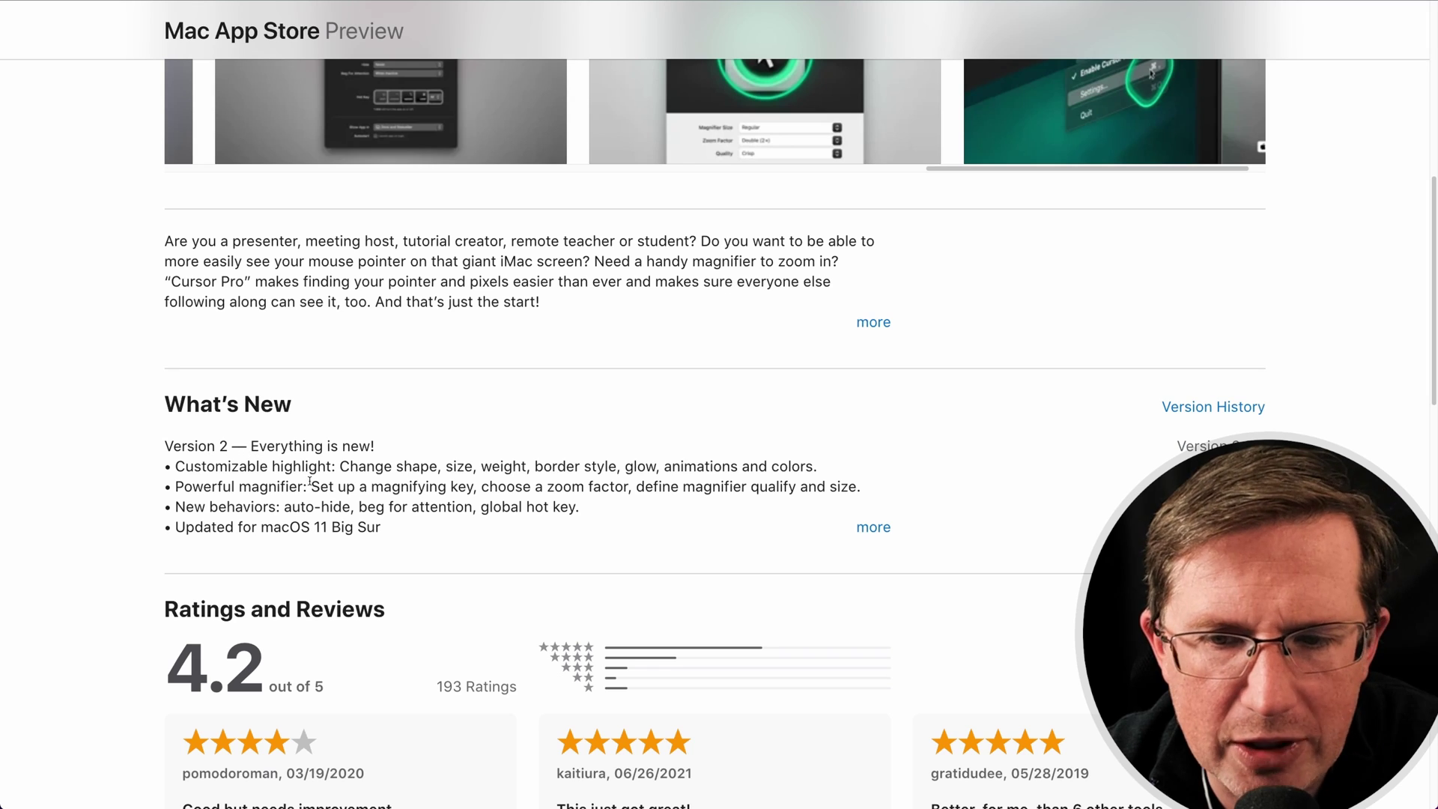
pyautogui.scroll(5, 899, 476)
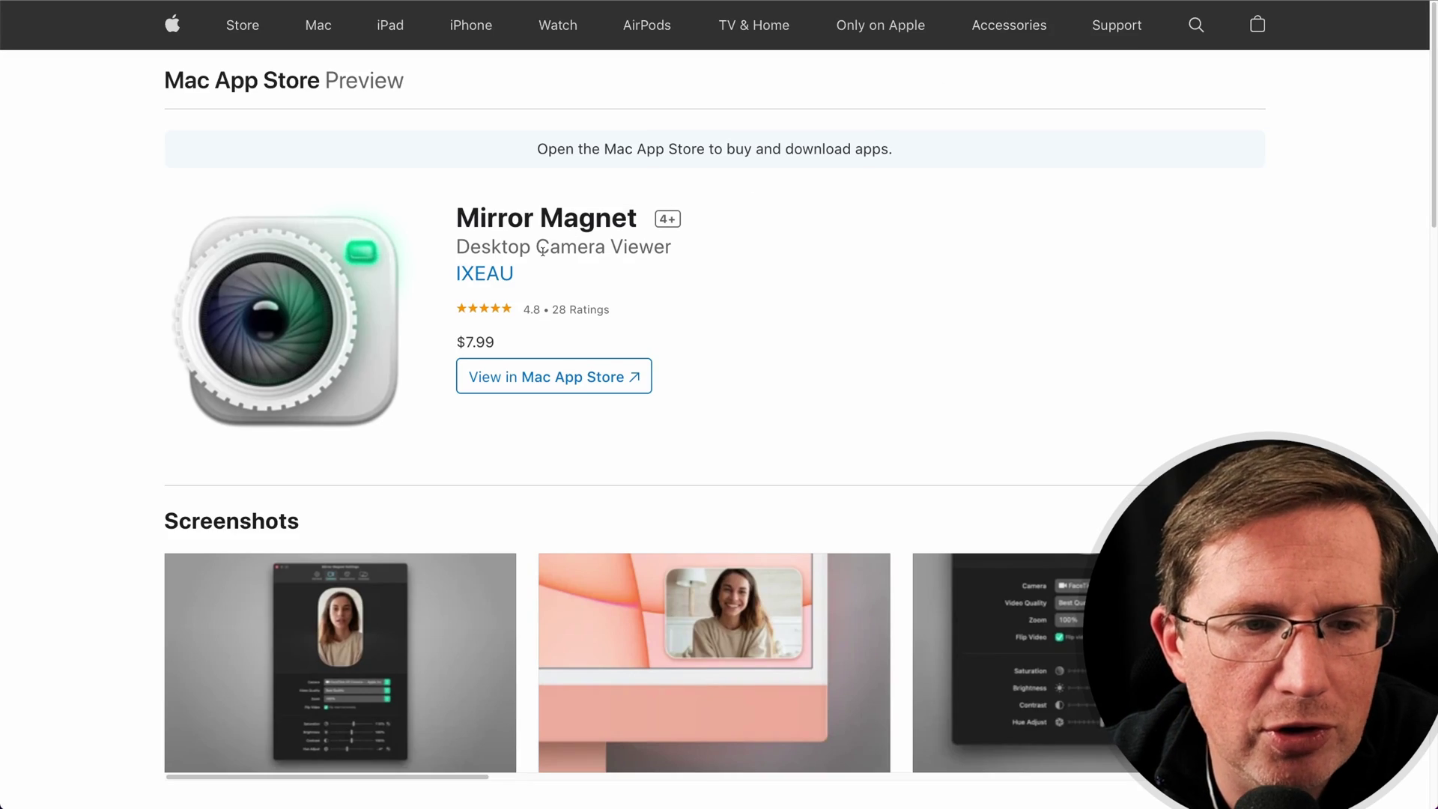
# - Review IXEAU's Mirror Magnet listing and browse its web screenshot gallery as far as the hover opacity and blur images
pyautogui.scroll(-5, 671, 397)
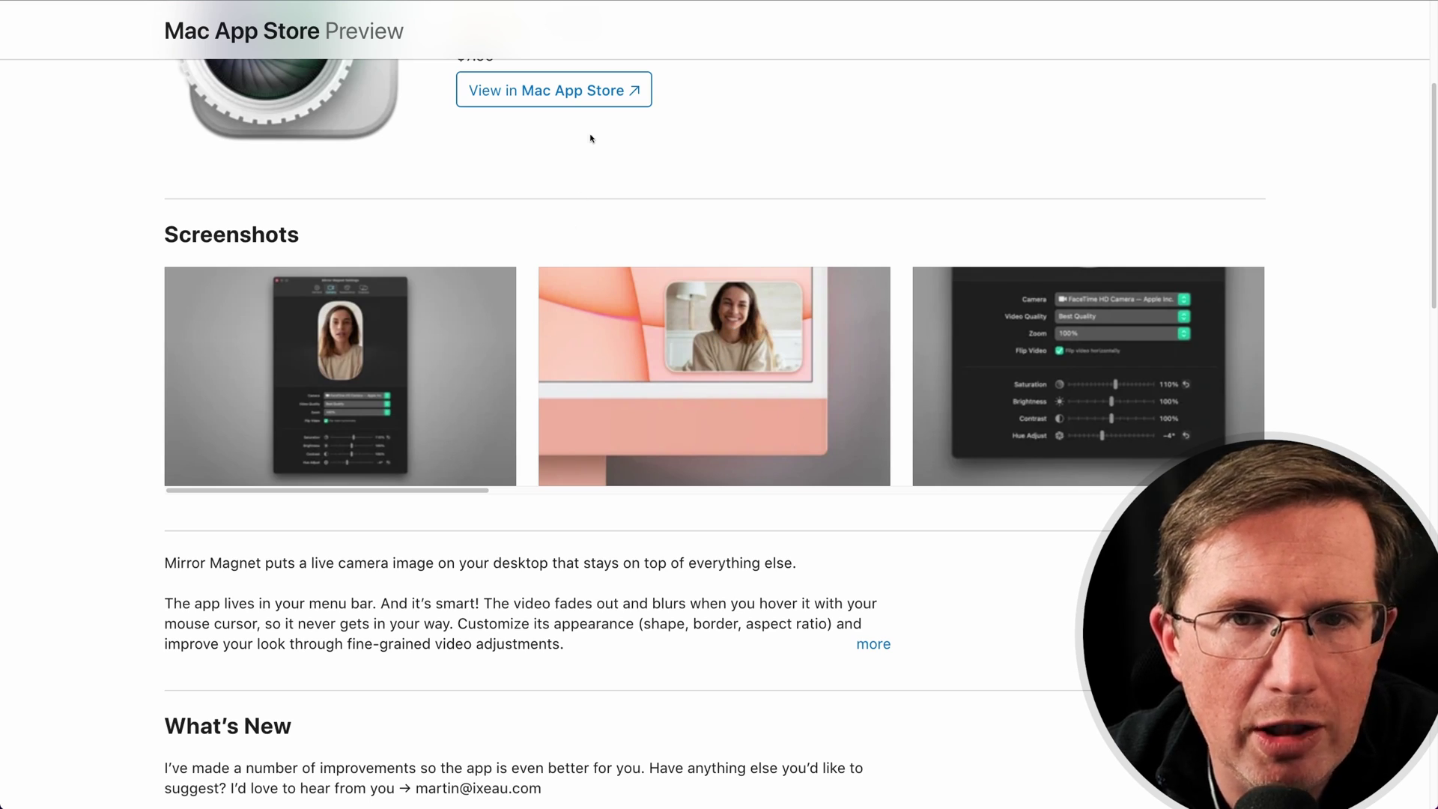
pyautogui.hscroll(2, 648, 403)
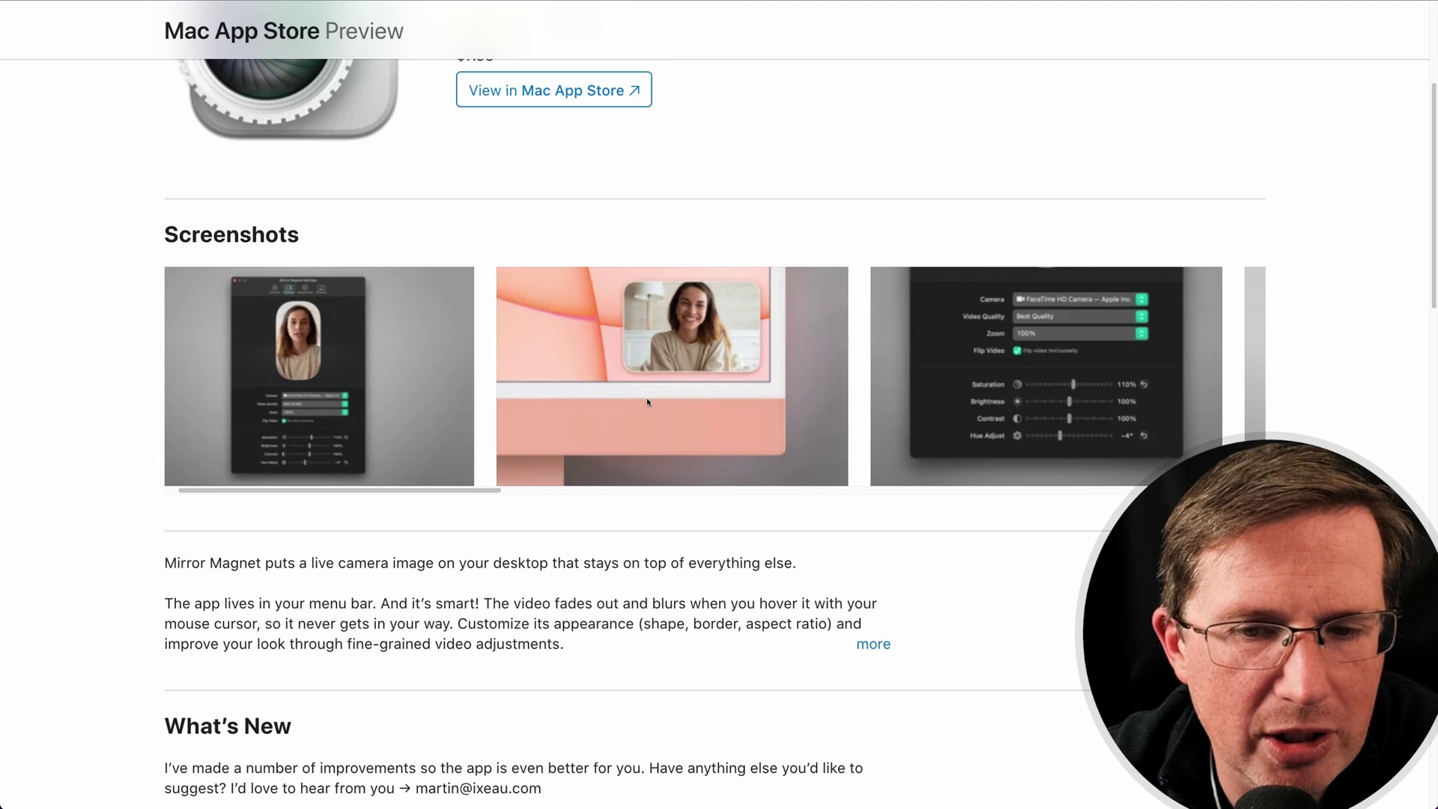
pyautogui.hscroll(10, 648, 403)
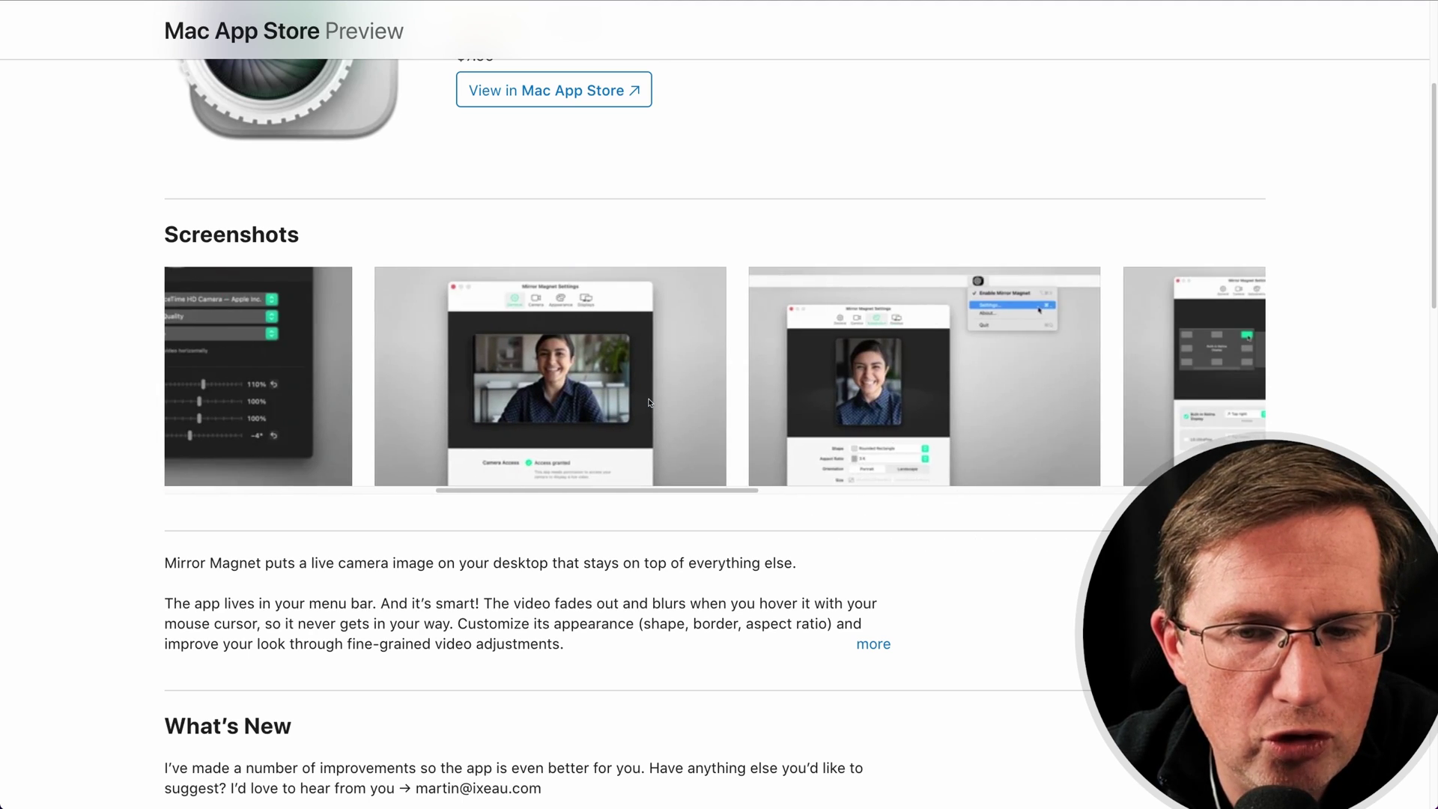
pyautogui.hscroll(10, 649, 402)
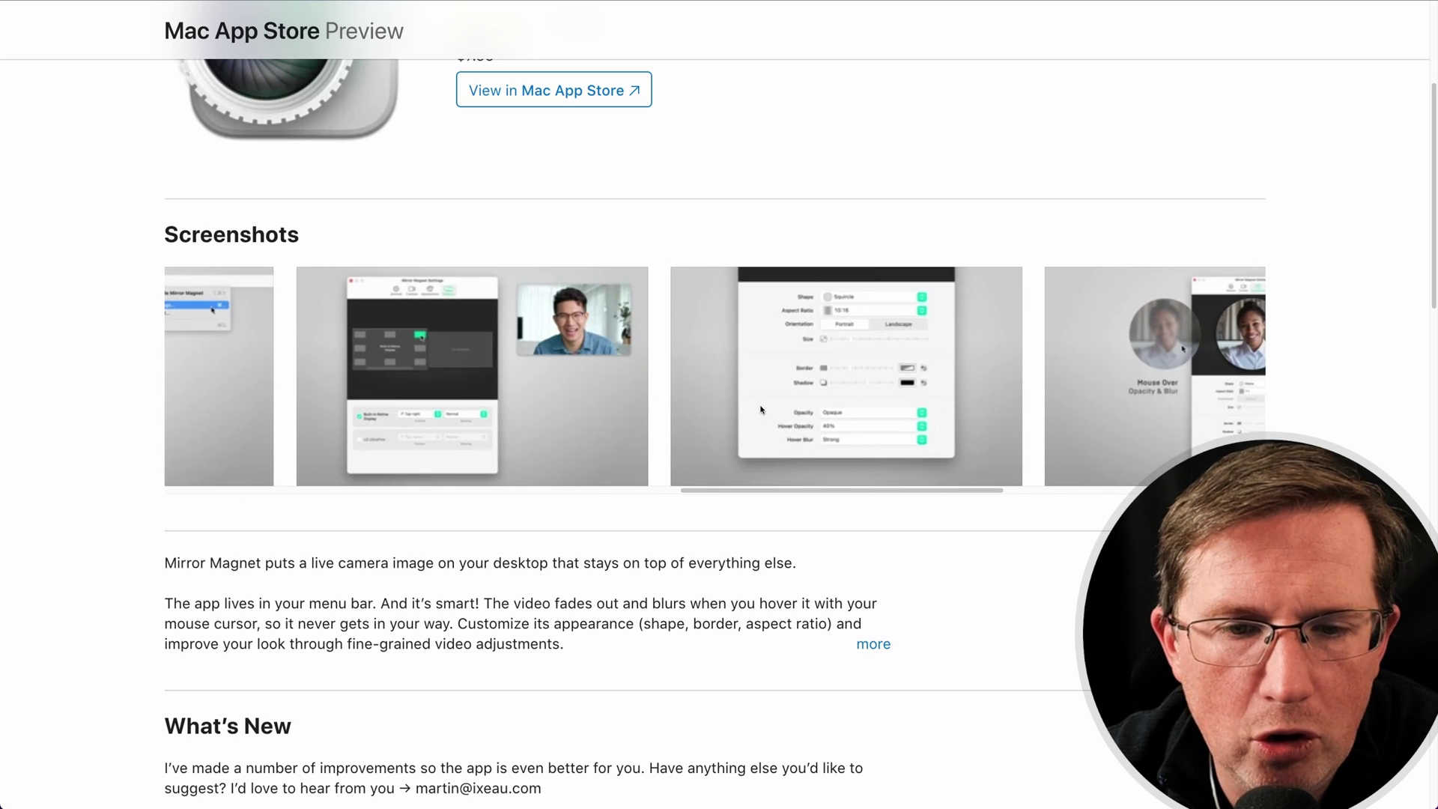
# - Open the Mirror Magnet listing in App Store.app and play its preview video
pyautogui.click(562, 93)
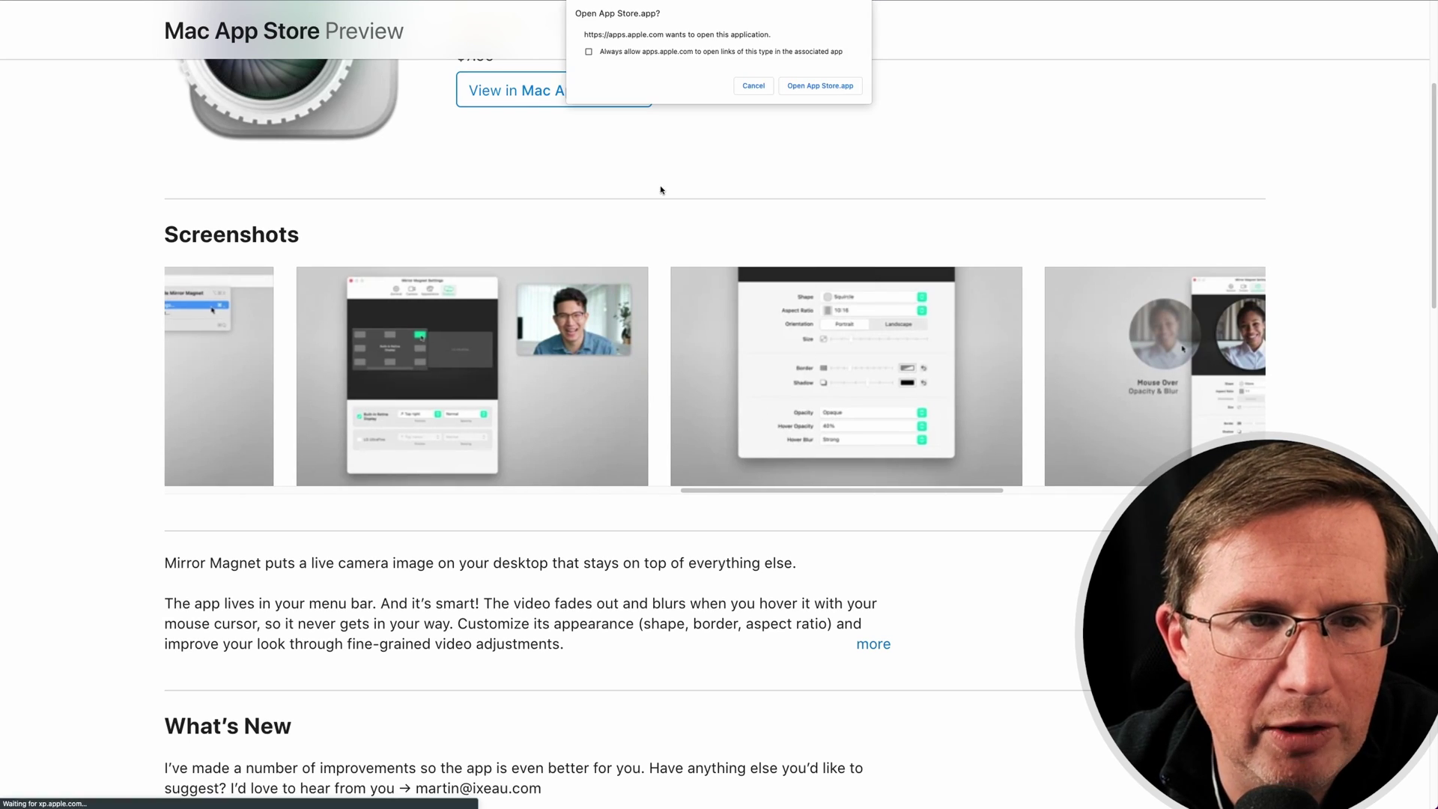
pyautogui.click(808, 88)
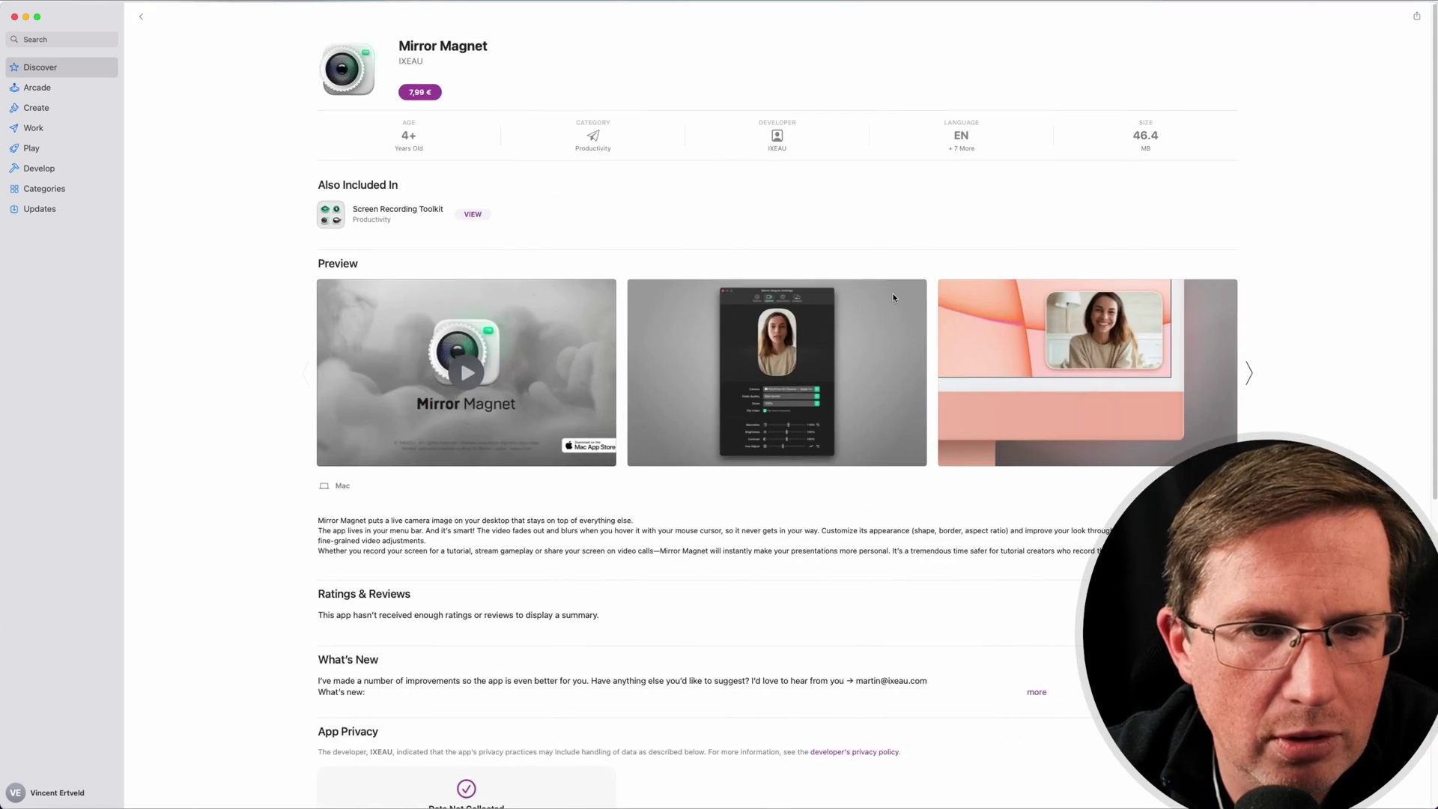
pyautogui.click(589, 392)
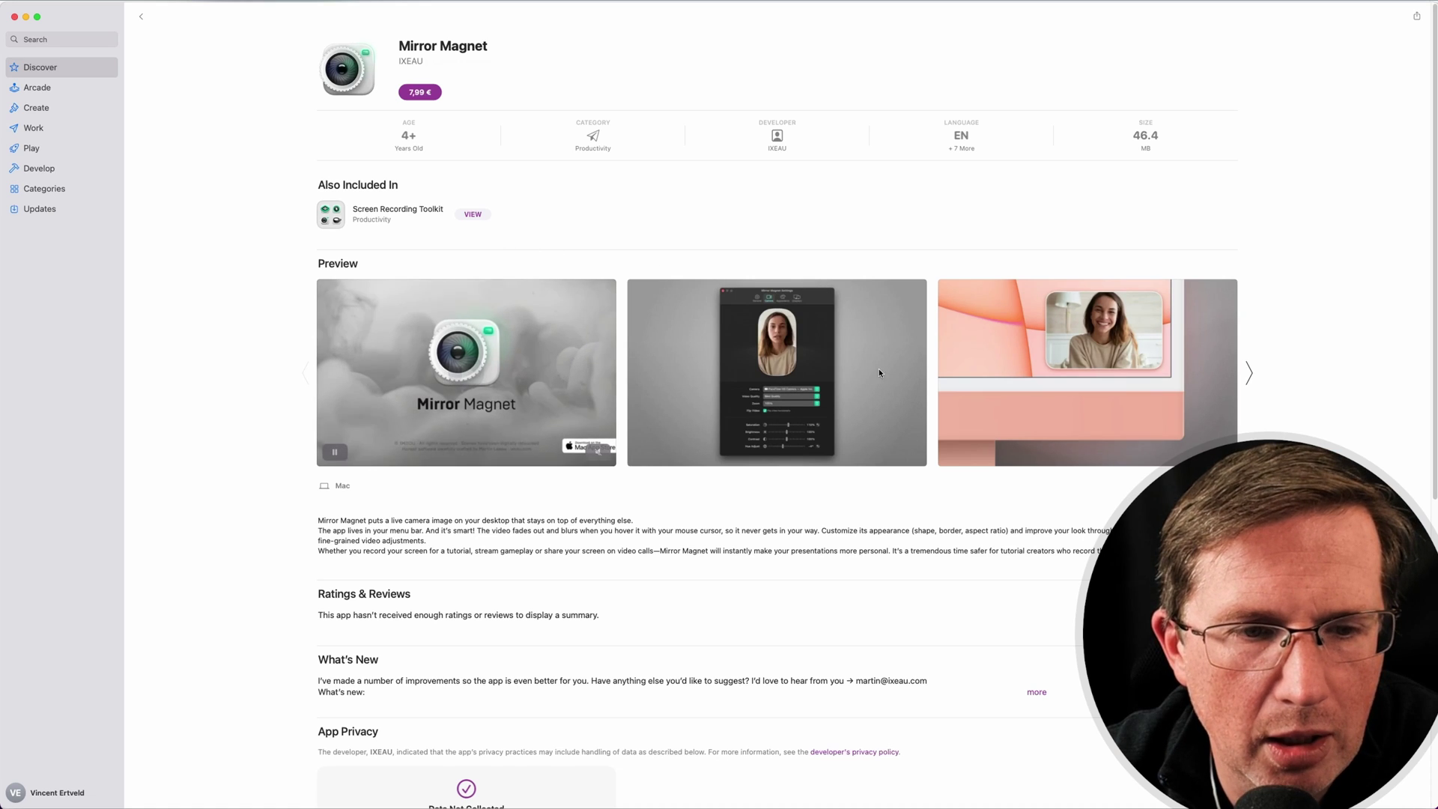
# - Browse the enlarged Mirror Magnet previews covering camera, general, display and appearance settings, going back once to the display placement image
pyautogui.click(1153, 394)
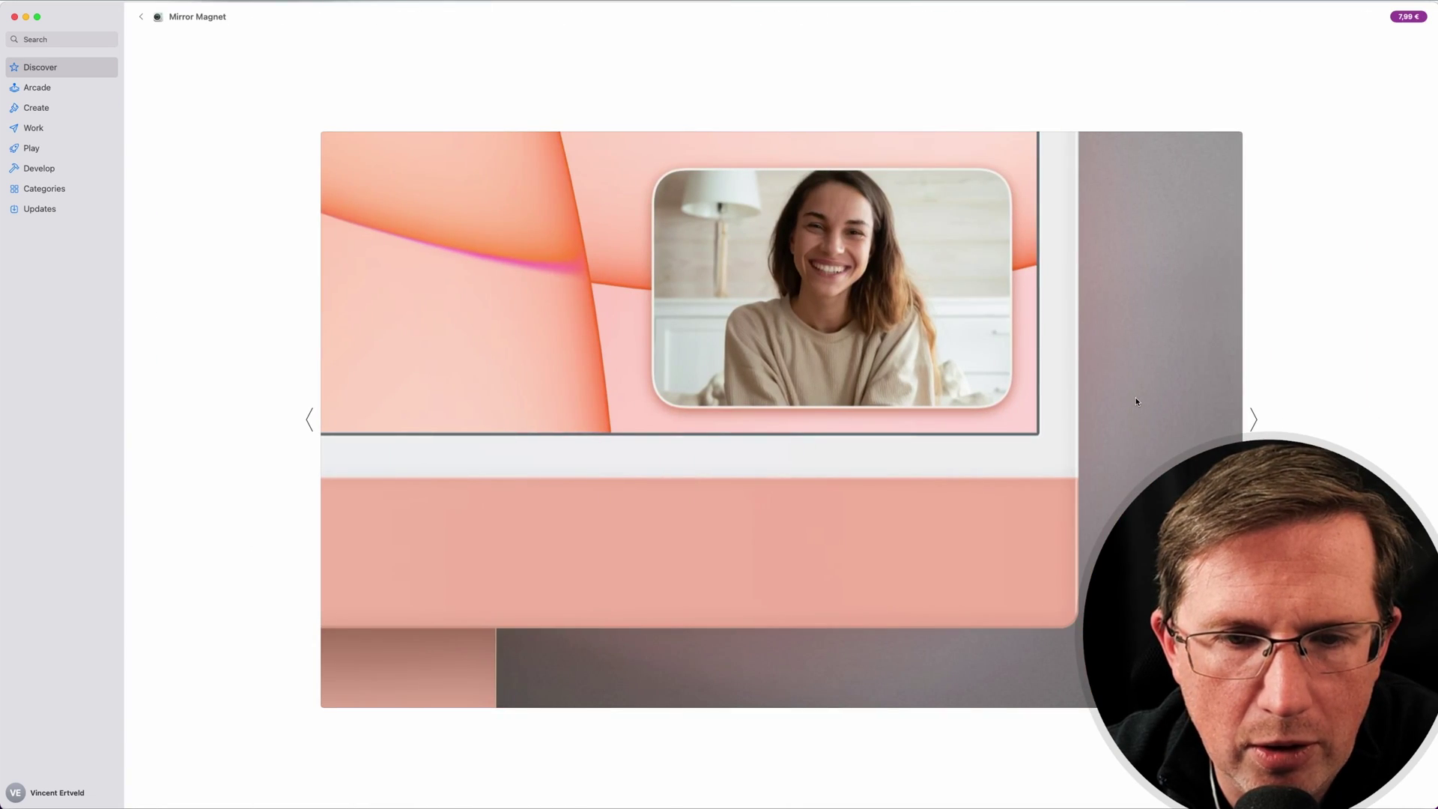
pyautogui.click(1254, 418)
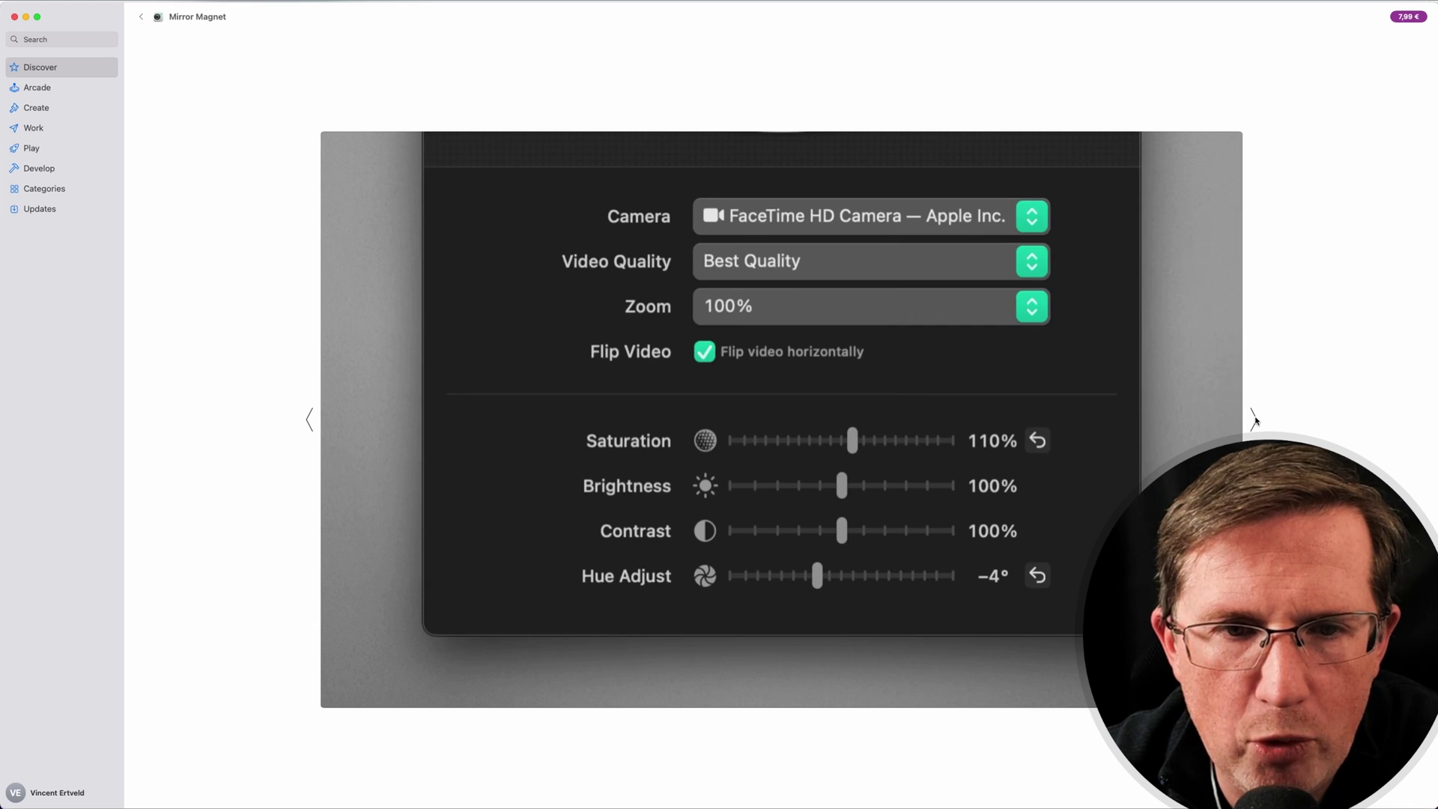
pyautogui.click(1254, 418)
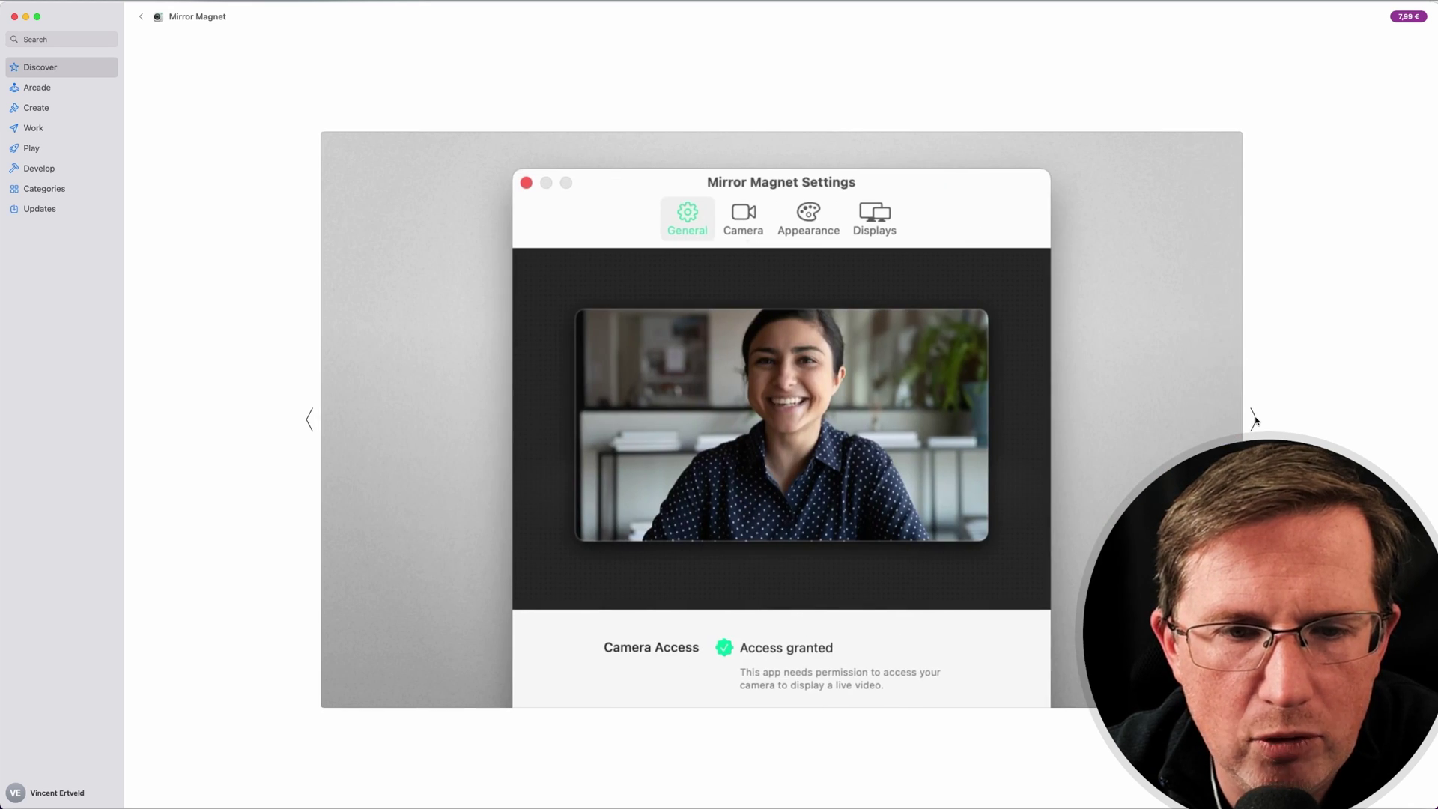
pyautogui.click(1255, 418)
pyautogui.click(1255, 418)
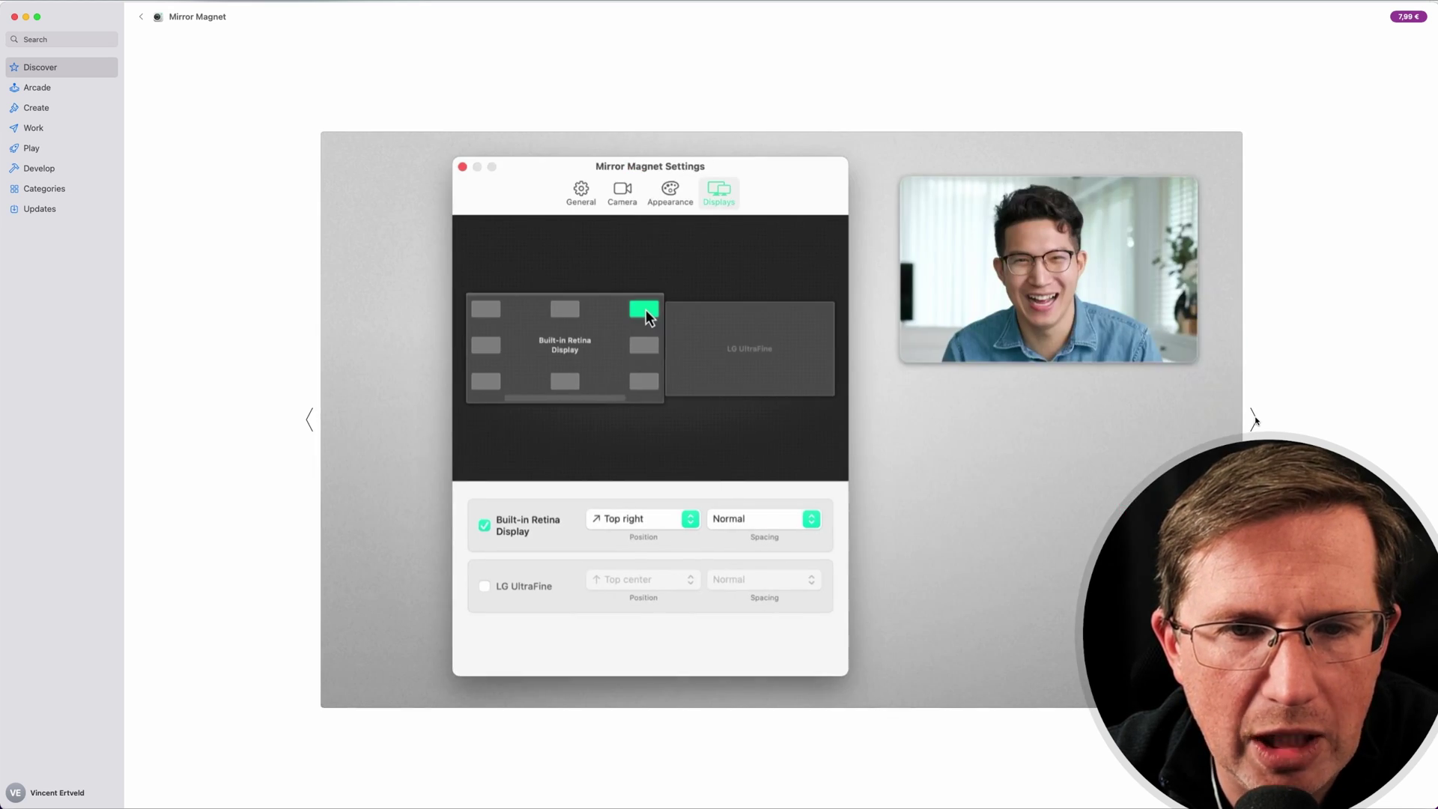
pyautogui.click(1255, 418)
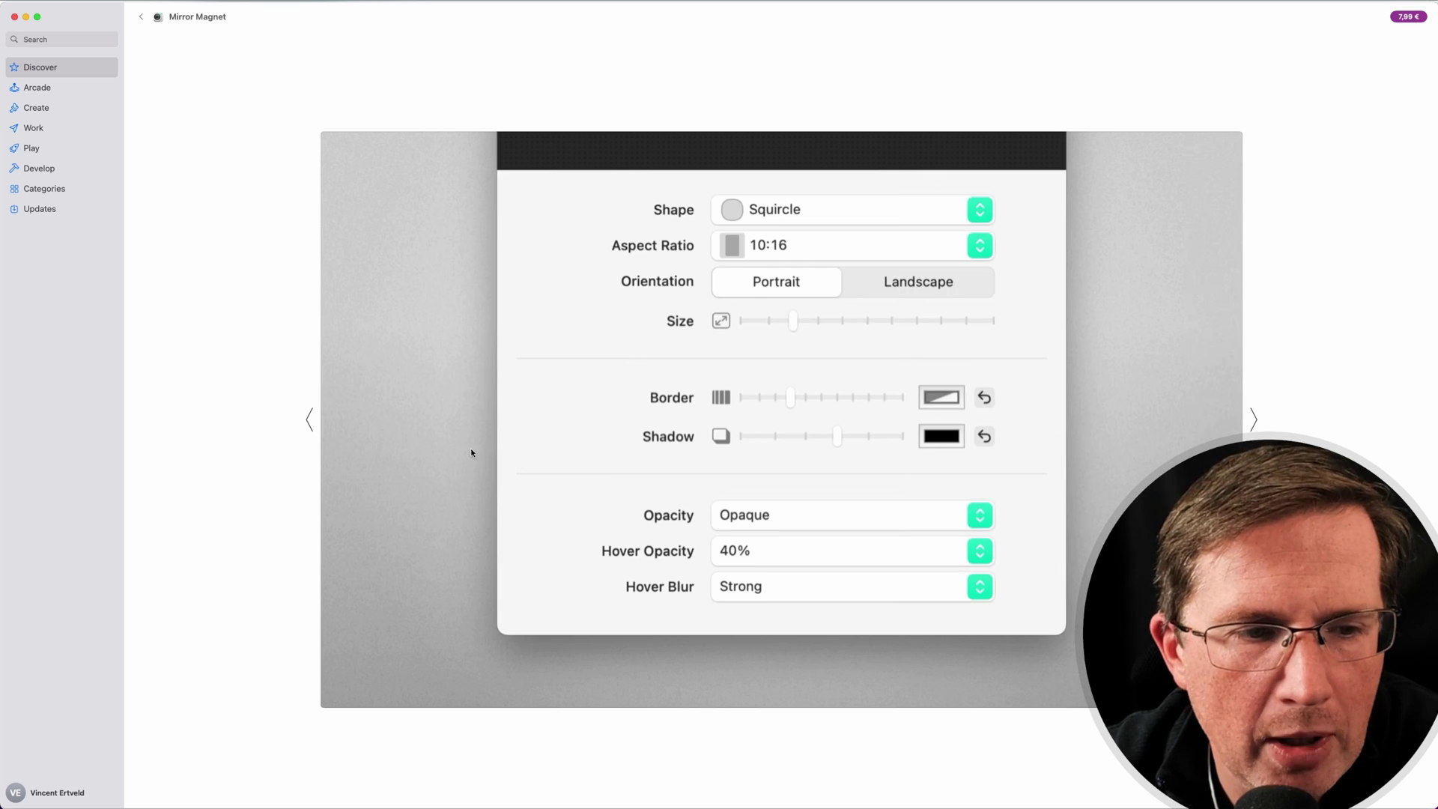
pyautogui.click(307, 421)
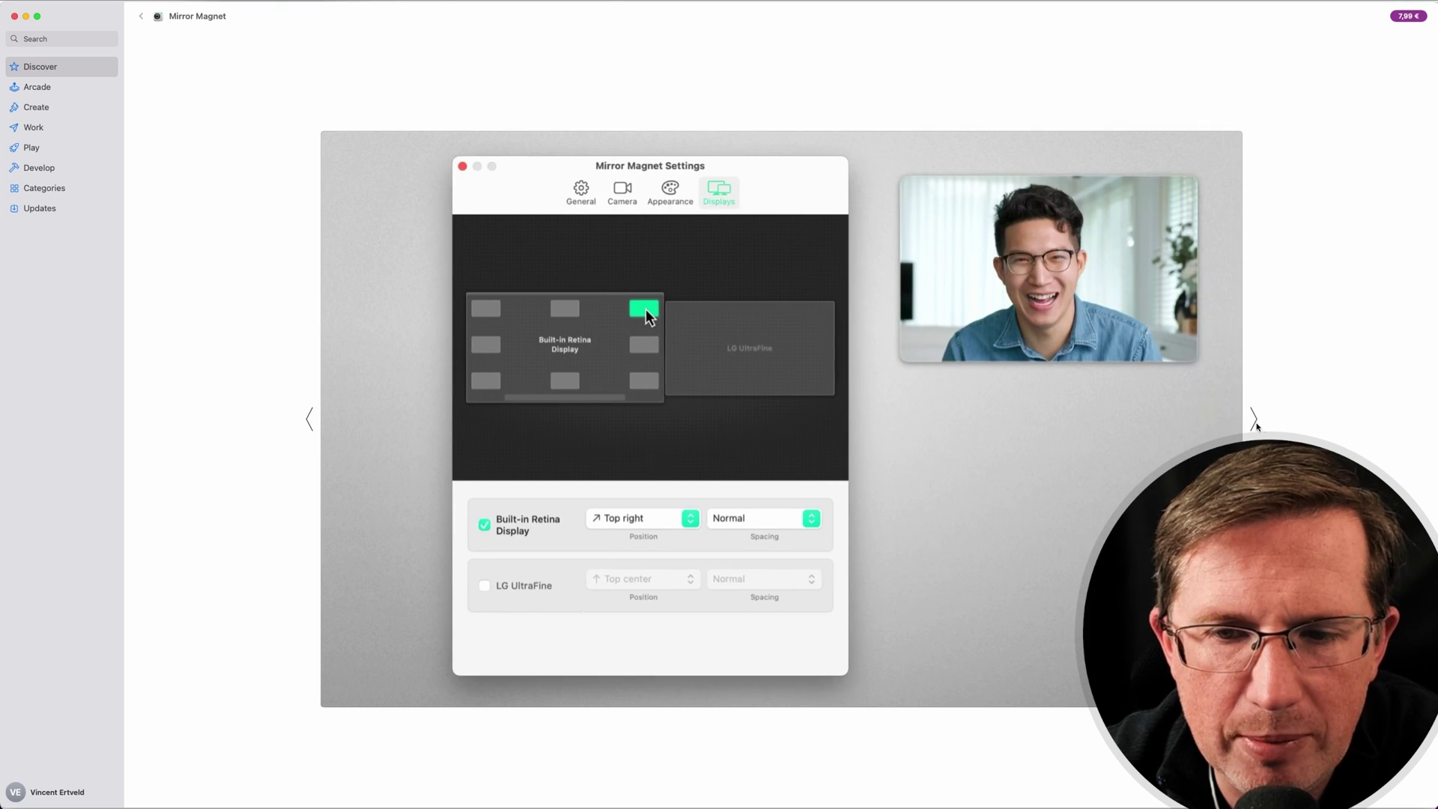
pyautogui.click(1255, 423)
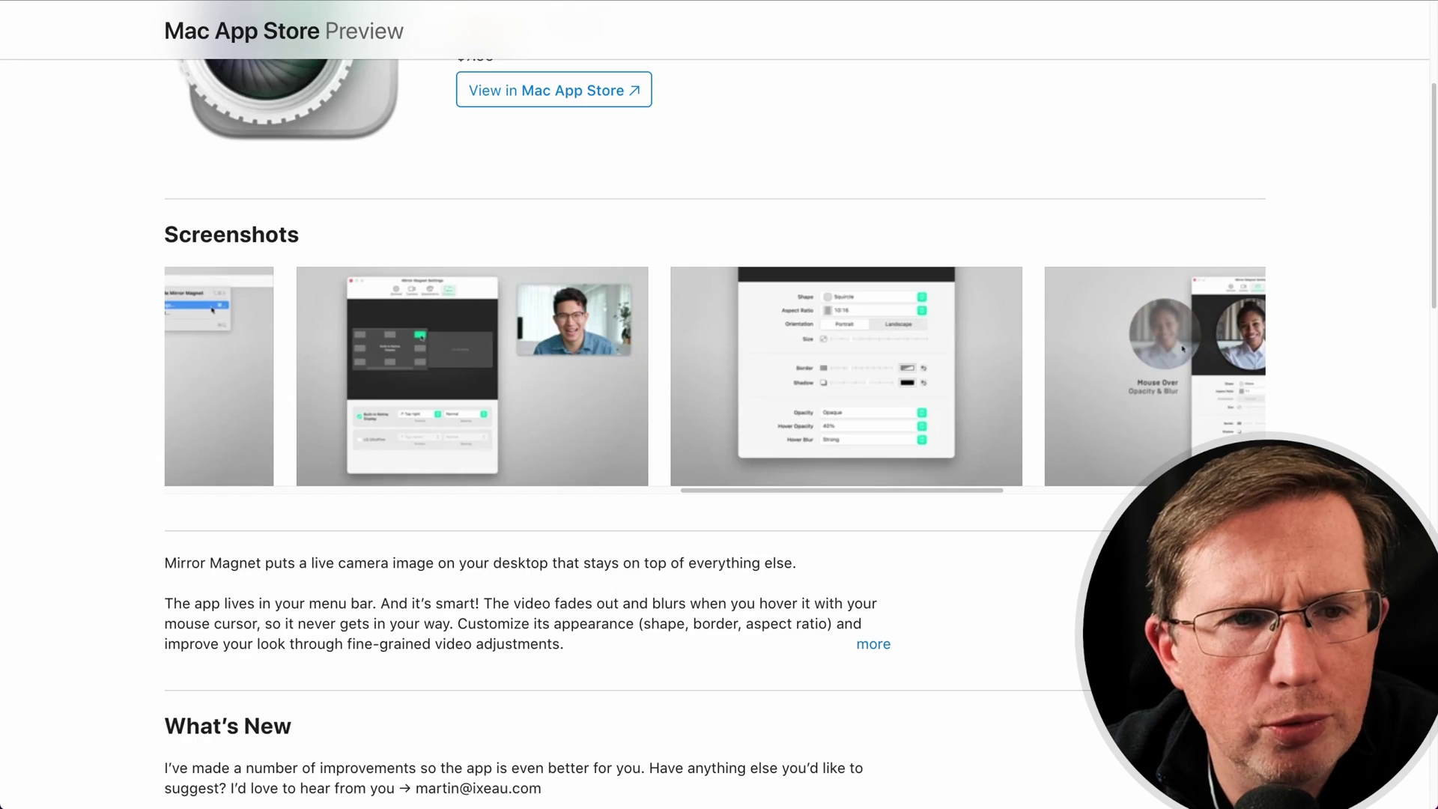
# - From the Mirror Magnet web listing, reopen it in App Store.app and go to the Screen Recording Toolkit bundle that includes it
pyautogui.scroll(4, 438, 411)
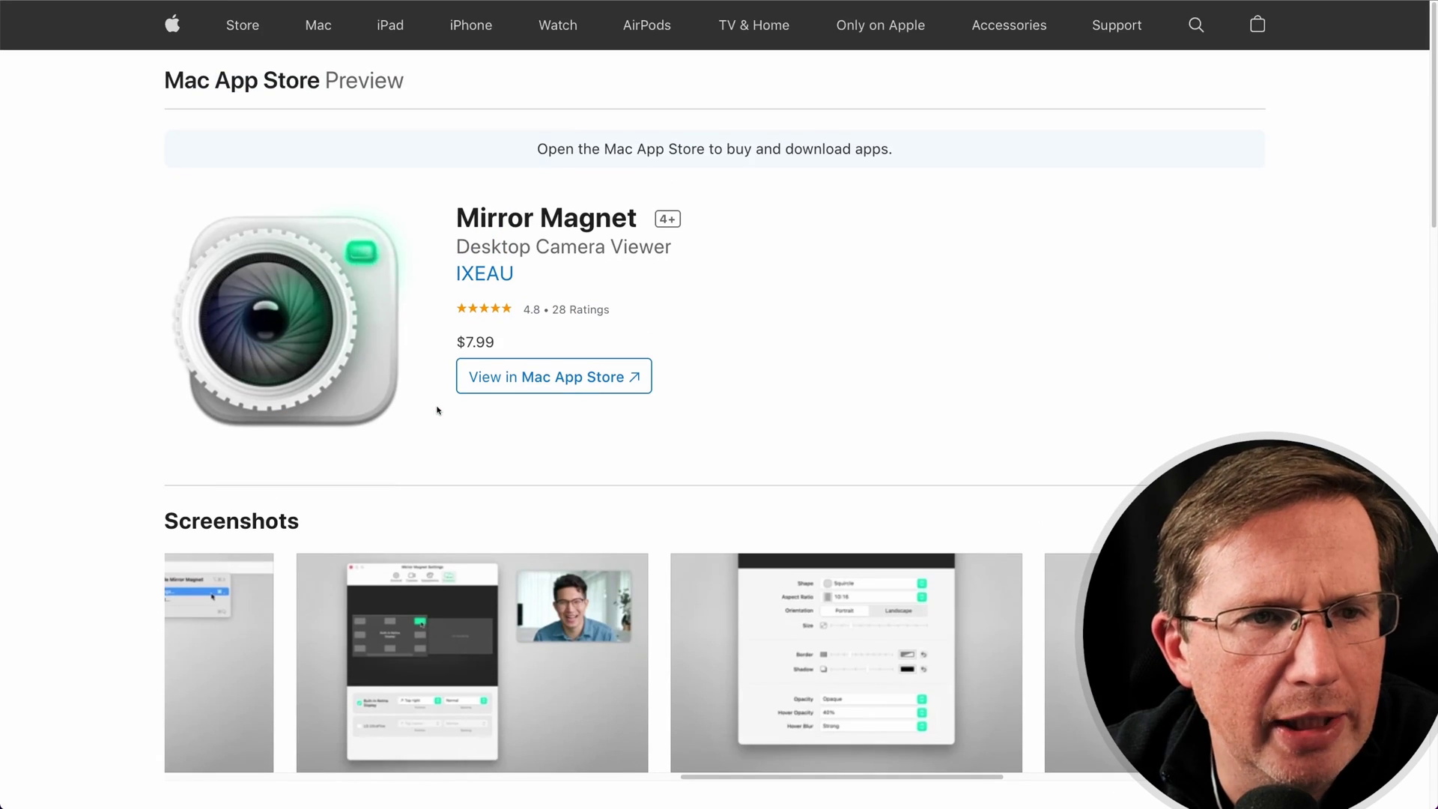
pyautogui.click(618, 394)
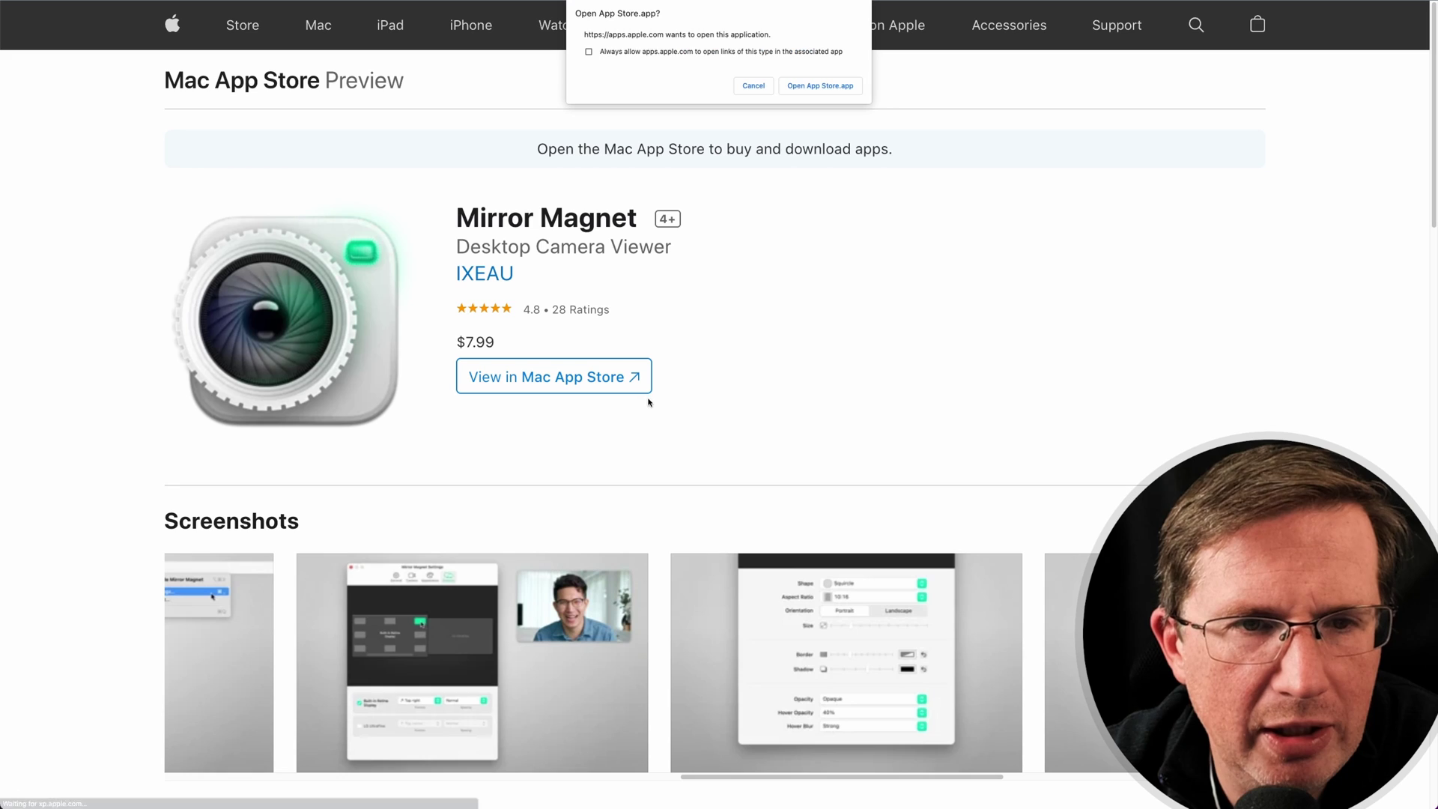
pyautogui.click(797, 89)
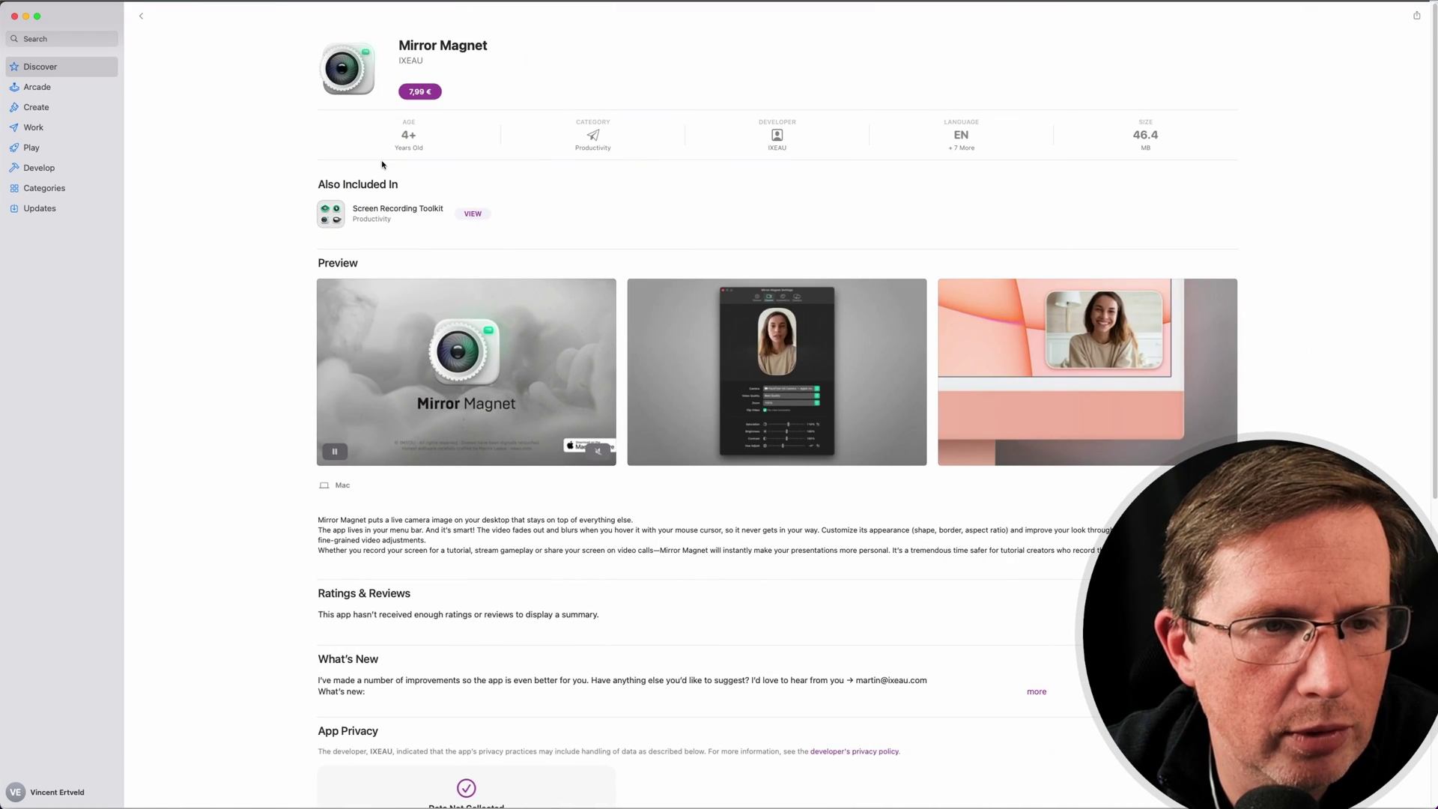
pyautogui.click(369, 216)
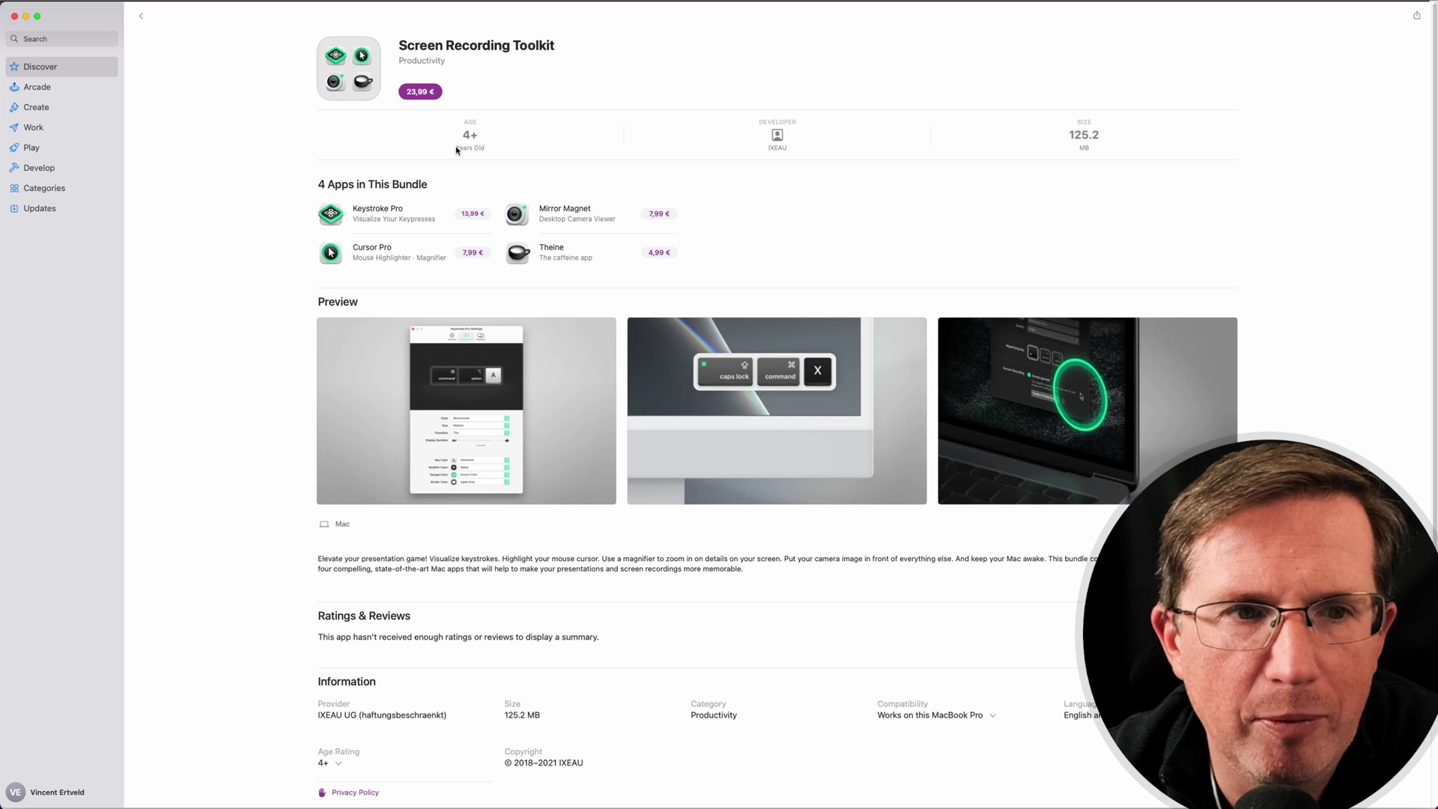
# - Buy the Screen Recording Toolkit bundle, authorizing the purchase with the account password
pyautogui.click(428, 91)
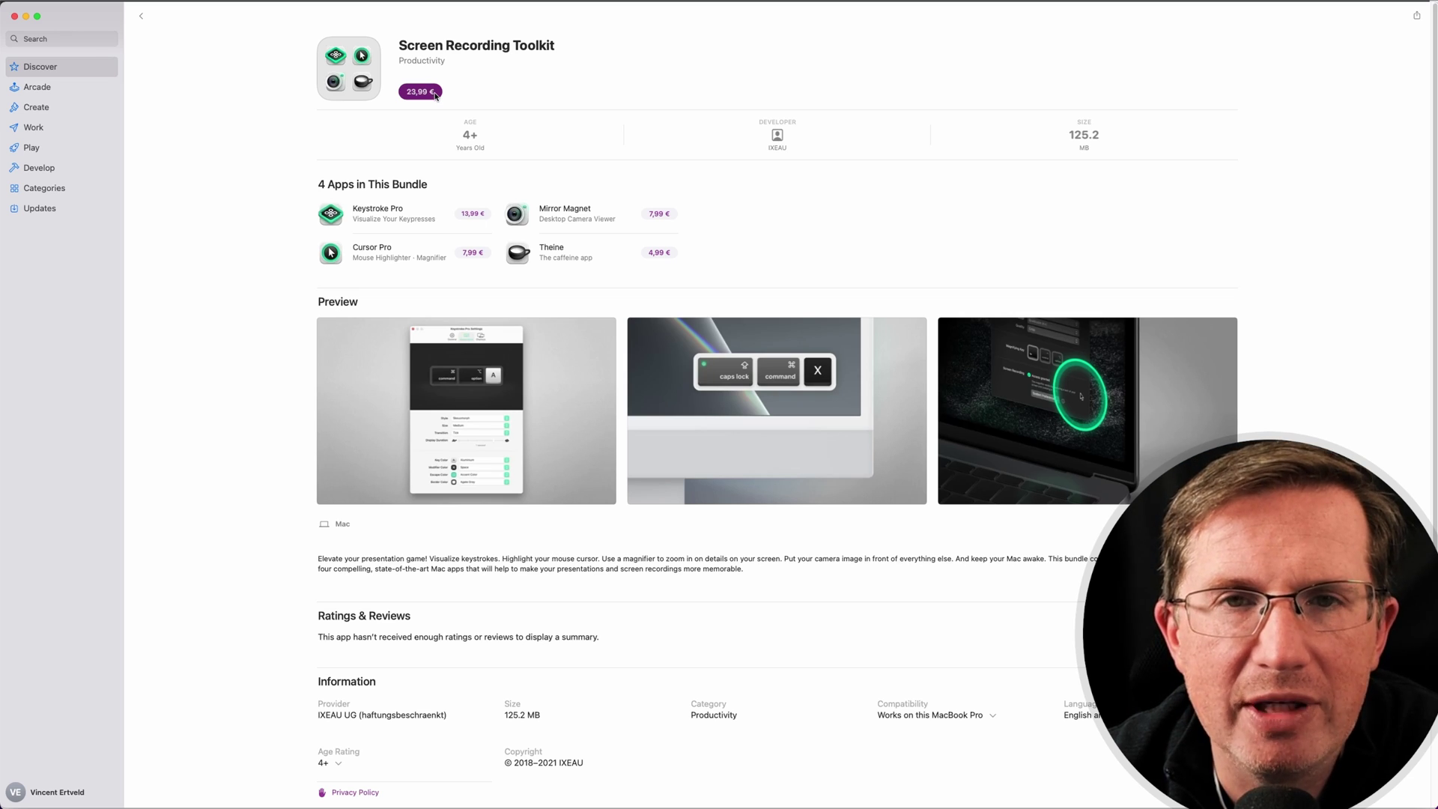
pyautogui.click(435, 94)
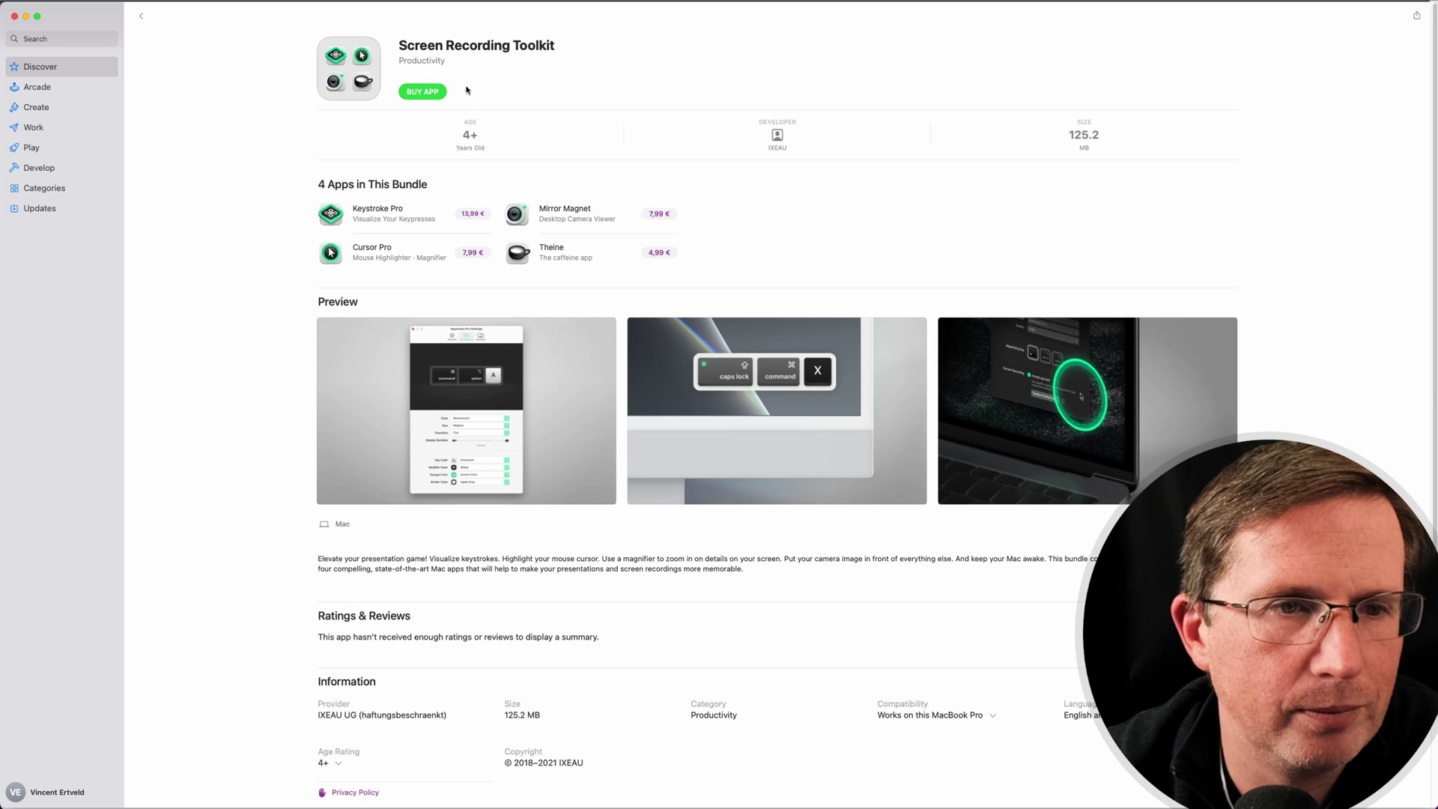
pyautogui.click(424, 91)
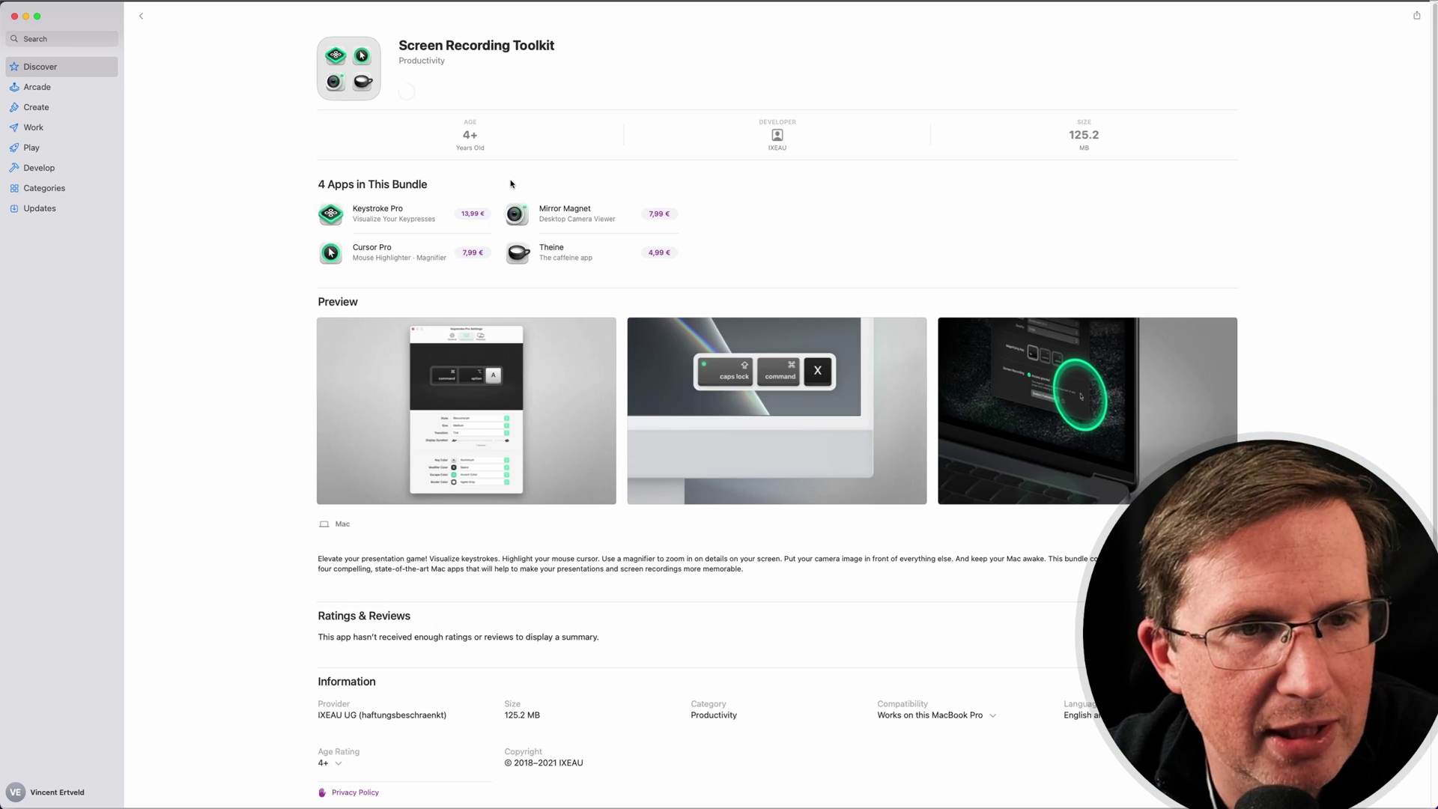
pyautogui.press('super+v')
pyautogui.press('Return')
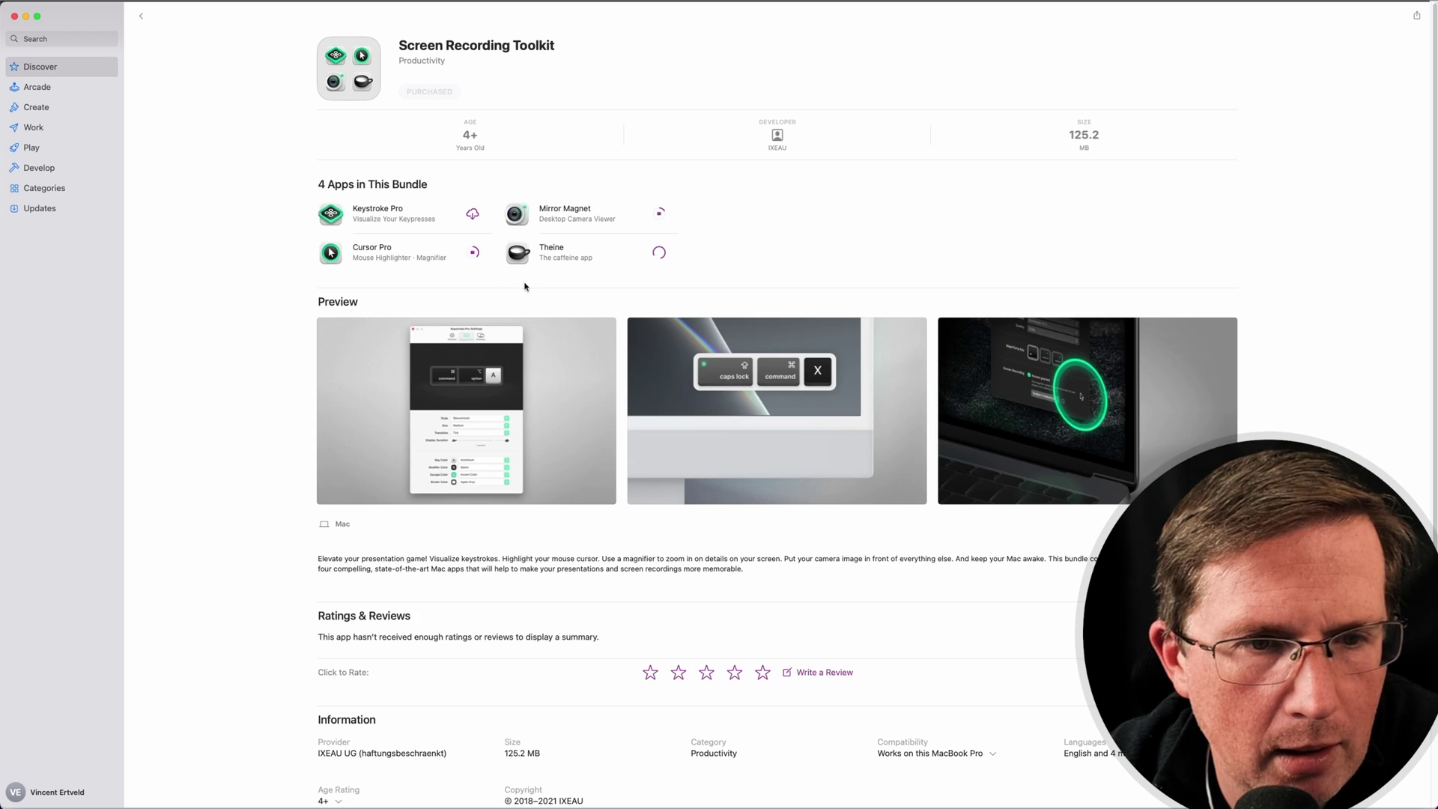
# - View the Theine listing from the purchased bundle and return to the bundle page
pyautogui.click(552, 251)
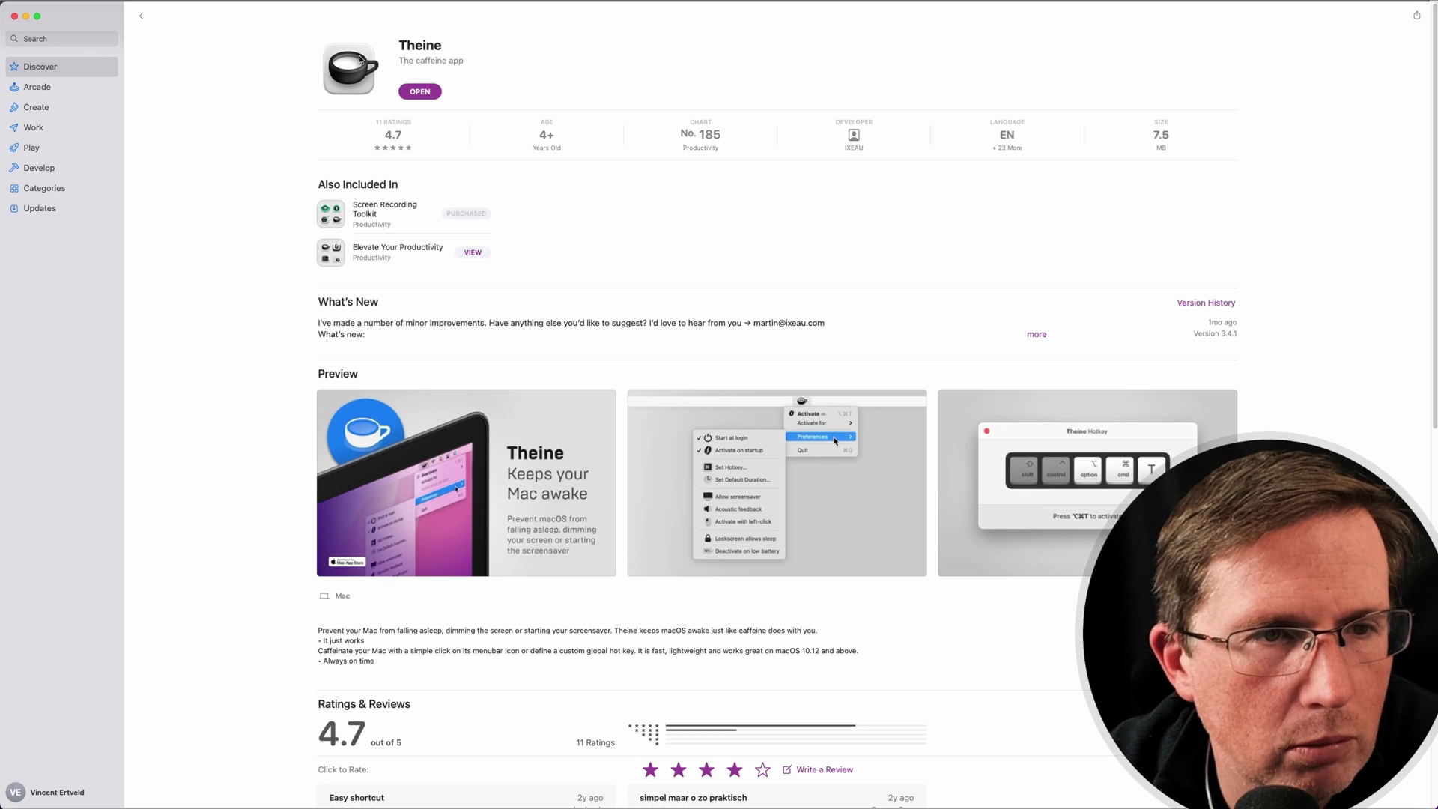
pyautogui.click(140, 16)
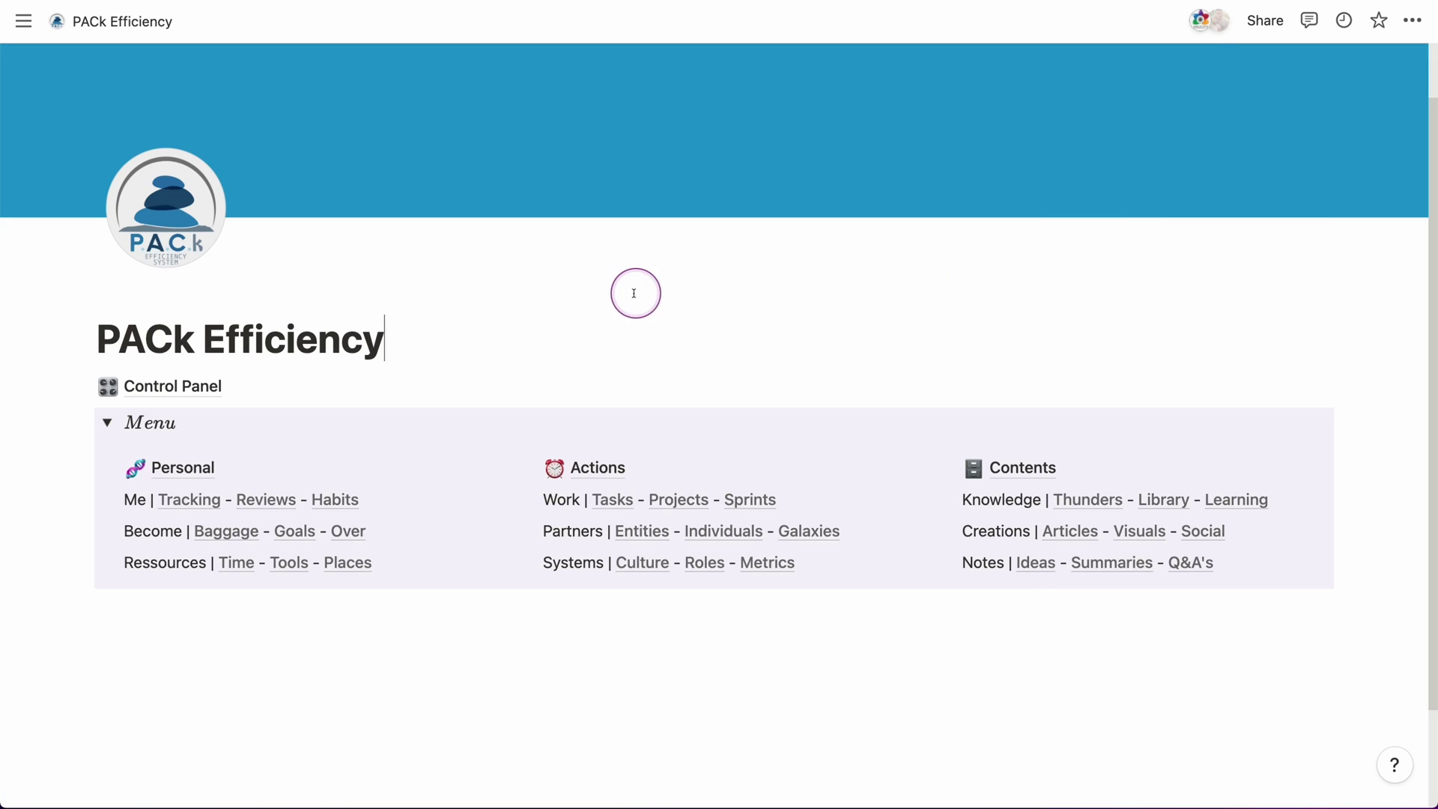
# - Test the pointer highlight on the PACk Efficiency page by opening and dismissing the context menu and sweeping a selection across the cover
pyautogui.rightClick(715, 316)
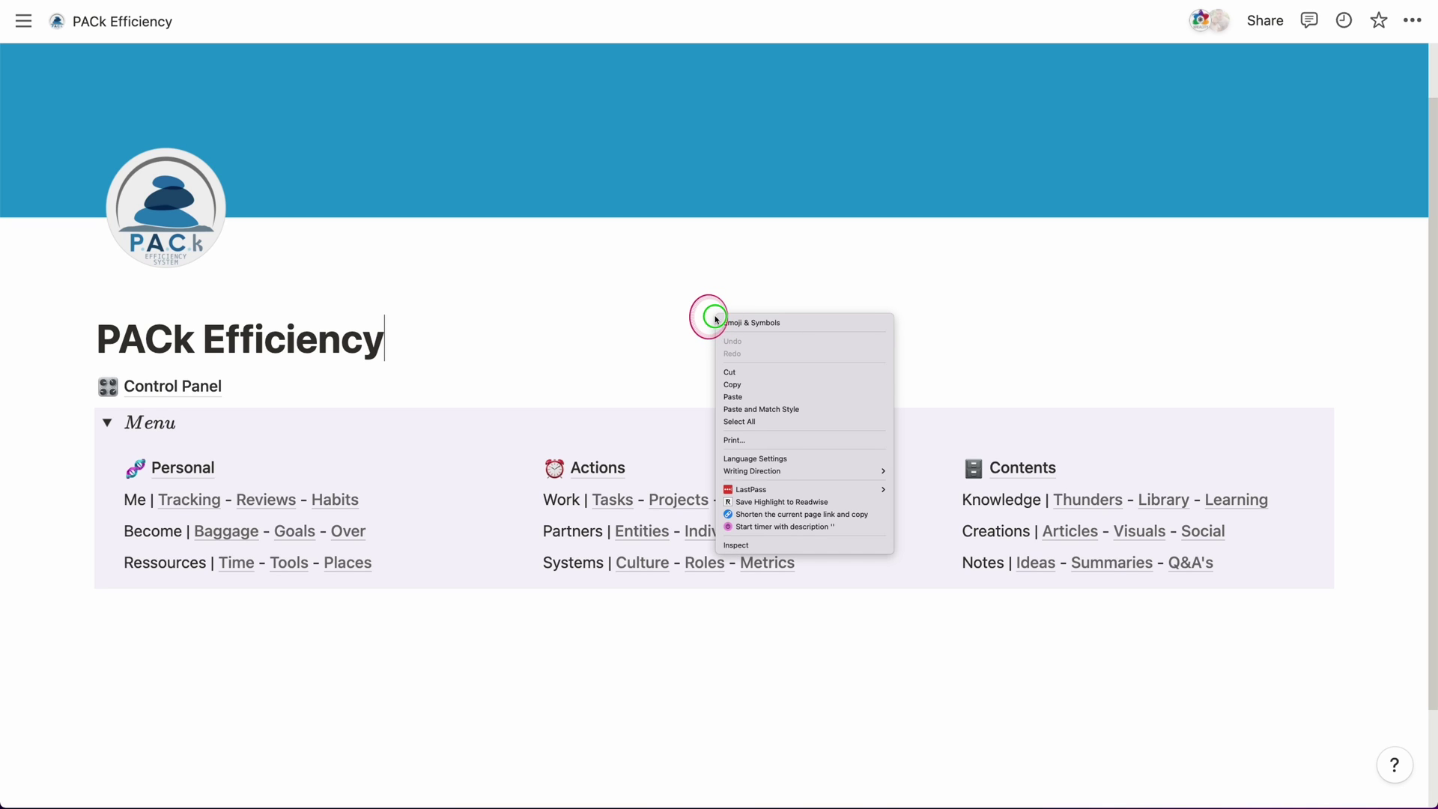
pyautogui.click(626, 291)
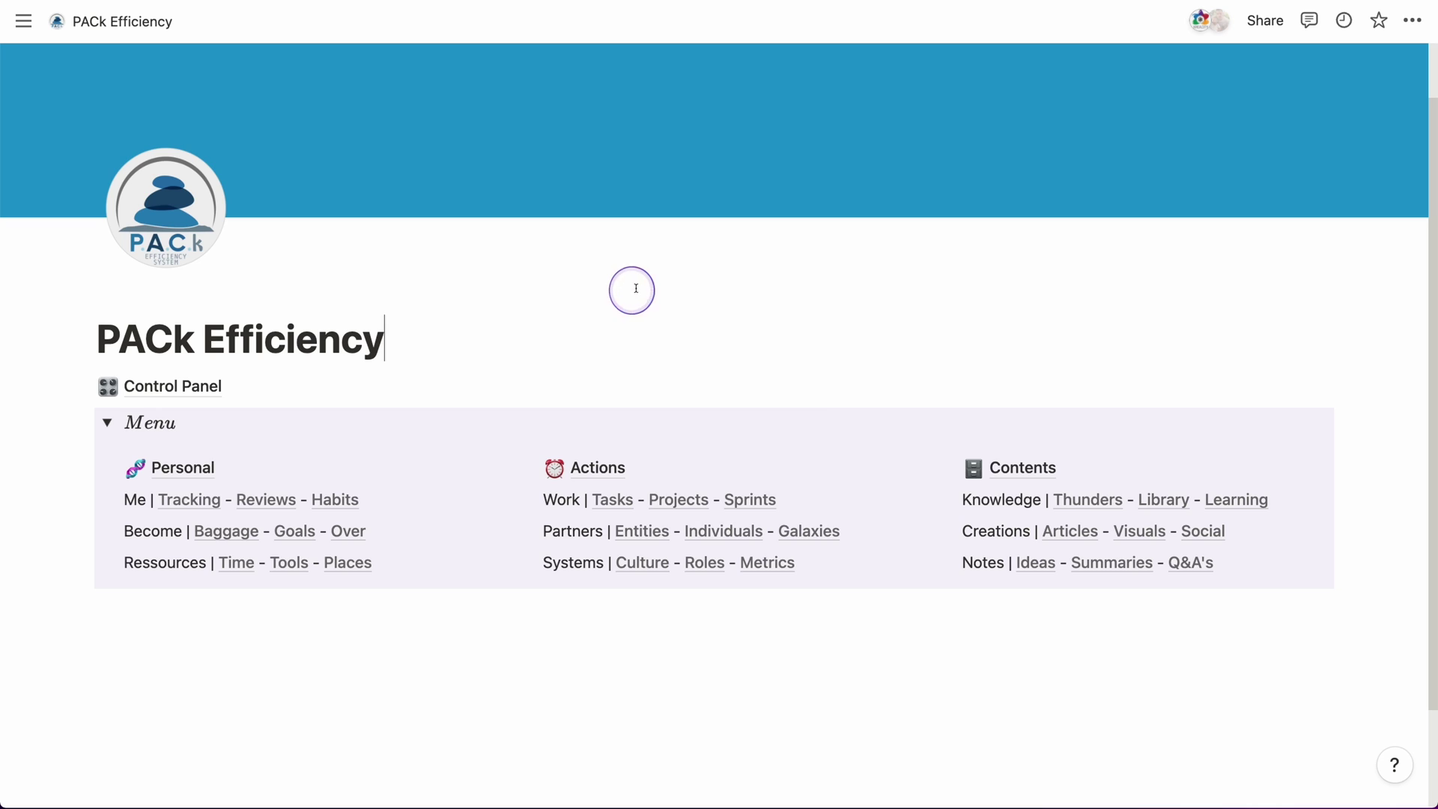
pyautogui.rightClick(644, 284)
pyautogui.moveTo(643, 287); pyautogui.dragTo(1359, 46)
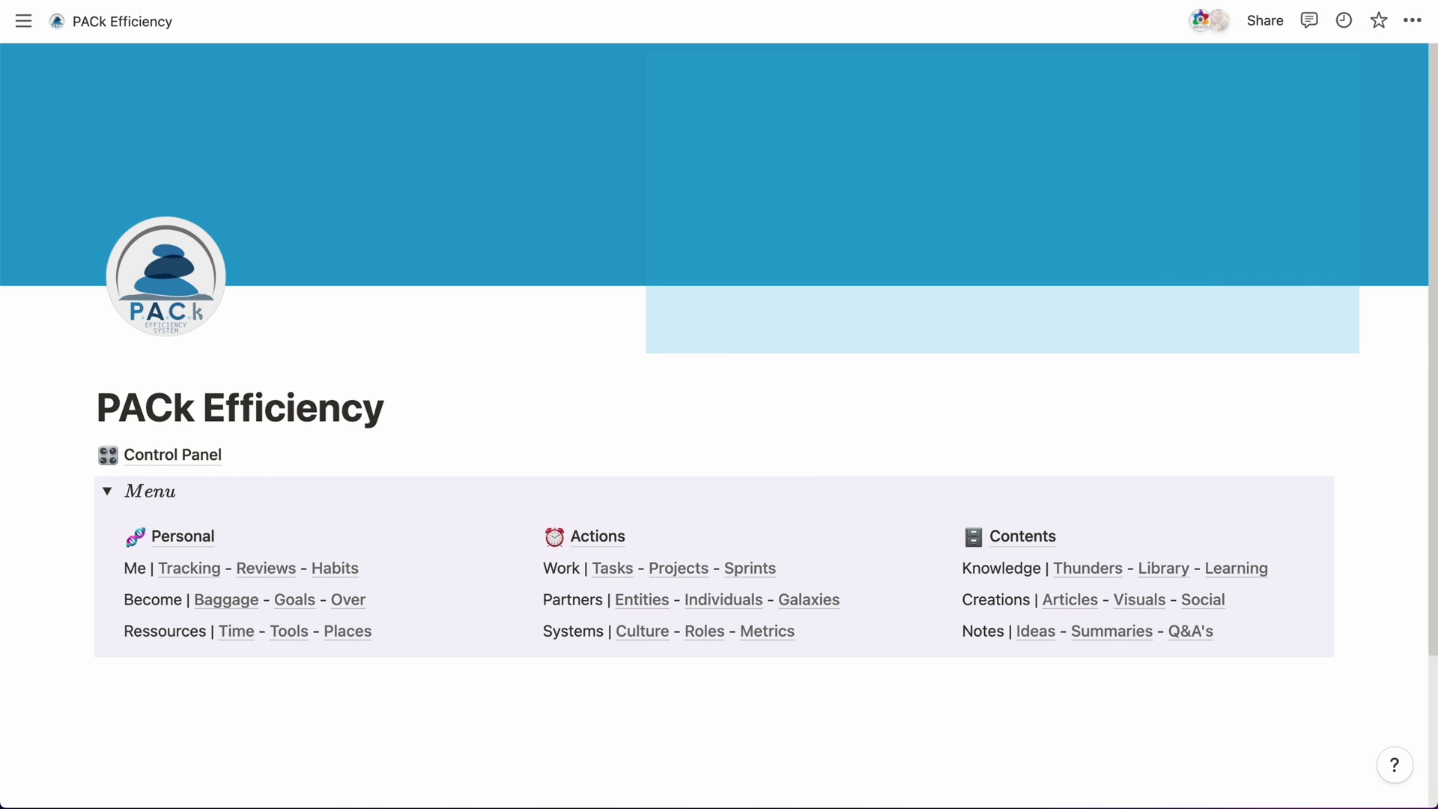
# - Show Cursor Pro's Appearance settings and try out alternative highlight shapes, returning Shape to Circle
pyautogui.click(1044, 90)
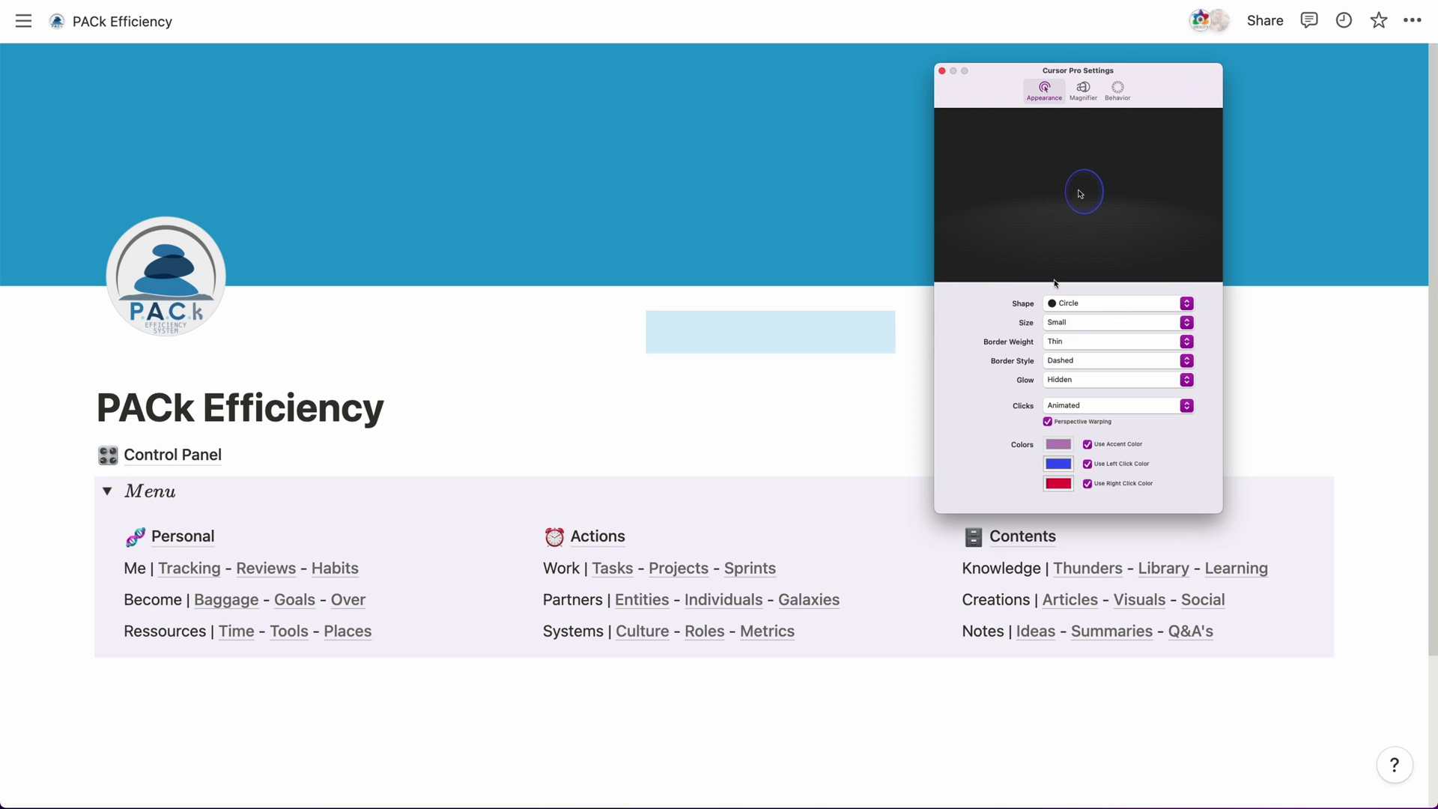
pyautogui.click(1080, 303)
pyautogui.click(1080, 318)
pyautogui.click(1079, 304)
pyautogui.click(1079, 304)
pyautogui.click(1079, 304)
pyautogui.click(1080, 317)
pyautogui.click(1077, 305)
pyautogui.click(1072, 280)
# - Set both the size and the border weight of the Cursor Pro highlight to Medium
pyautogui.click(1072, 323)
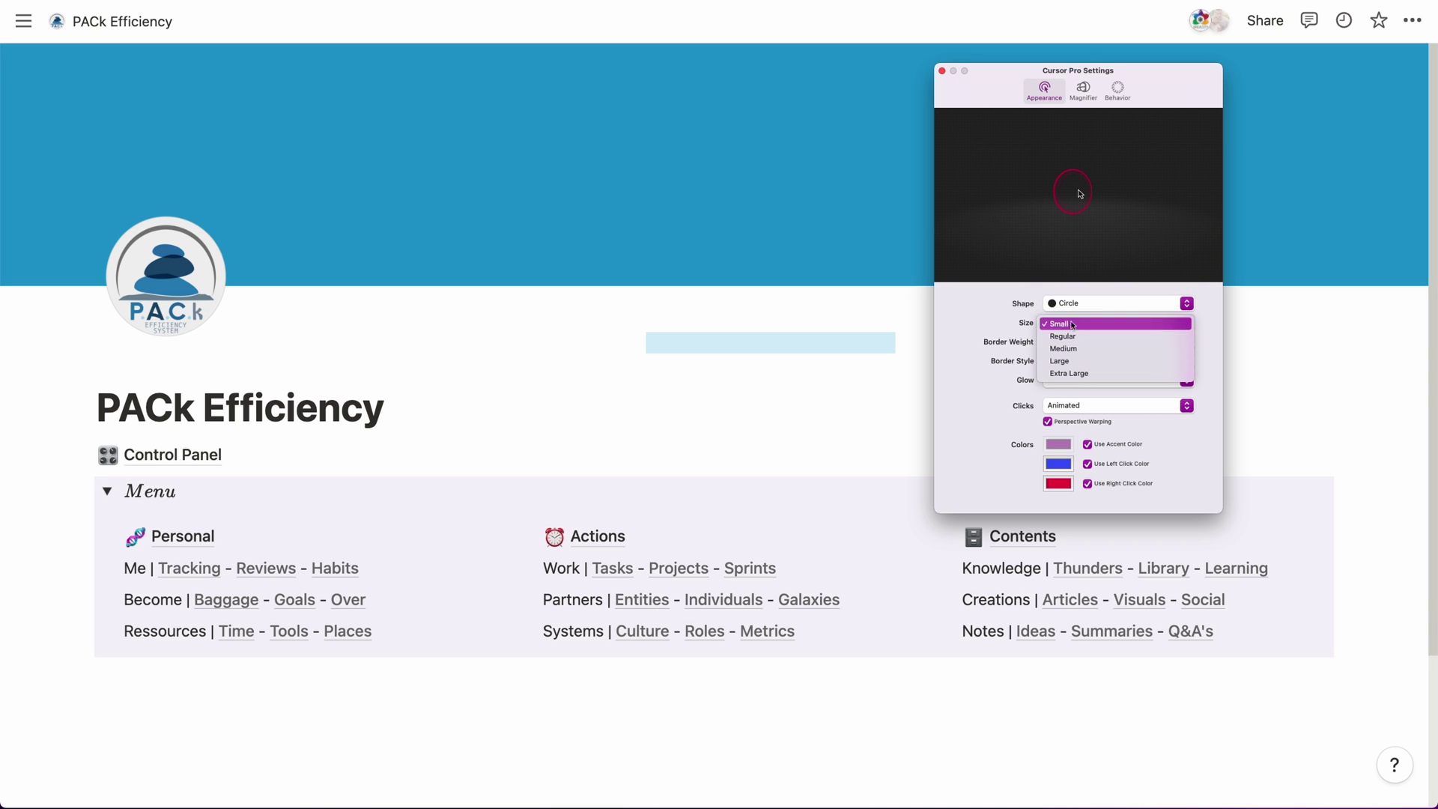
pyautogui.click(1071, 348)
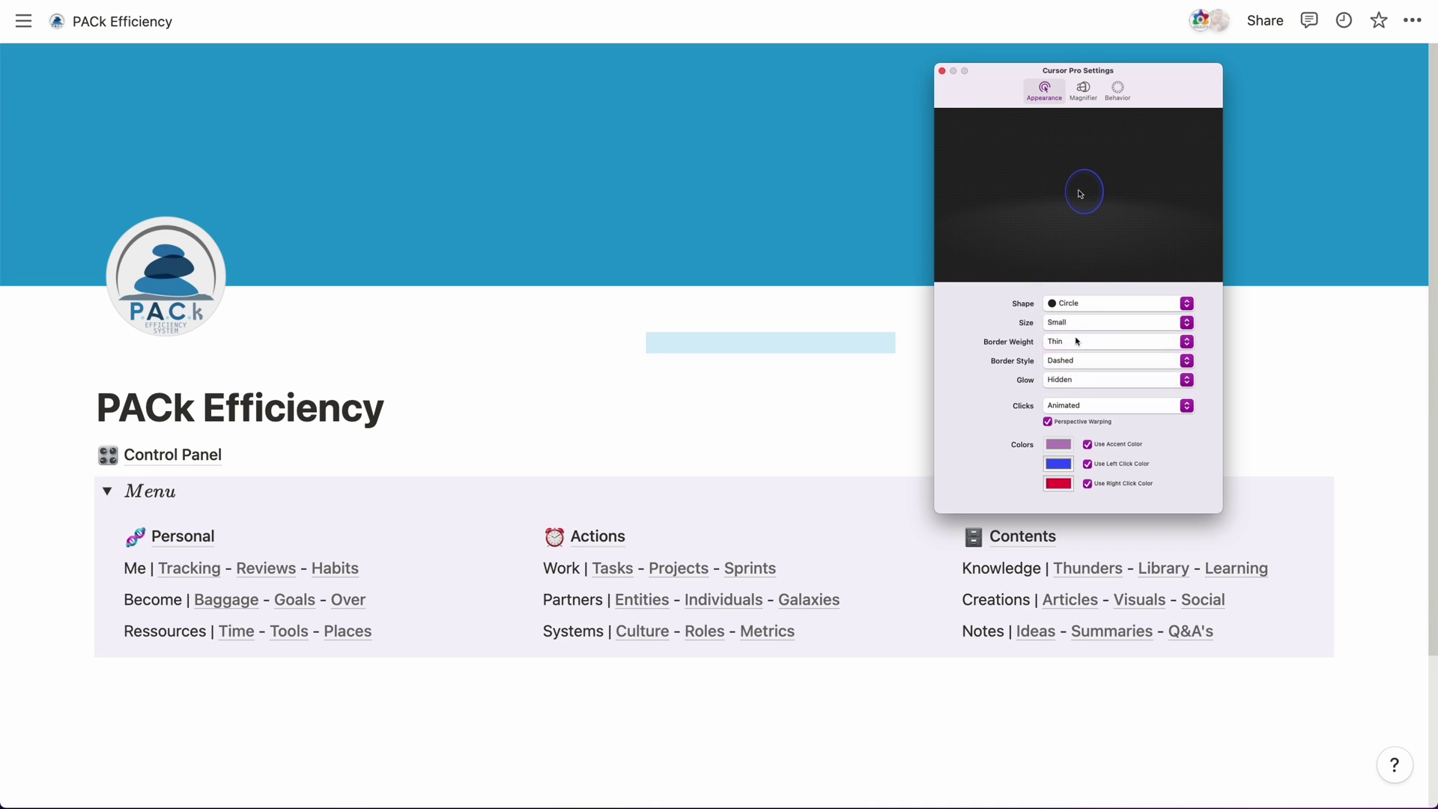
pyautogui.click(1078, 342)
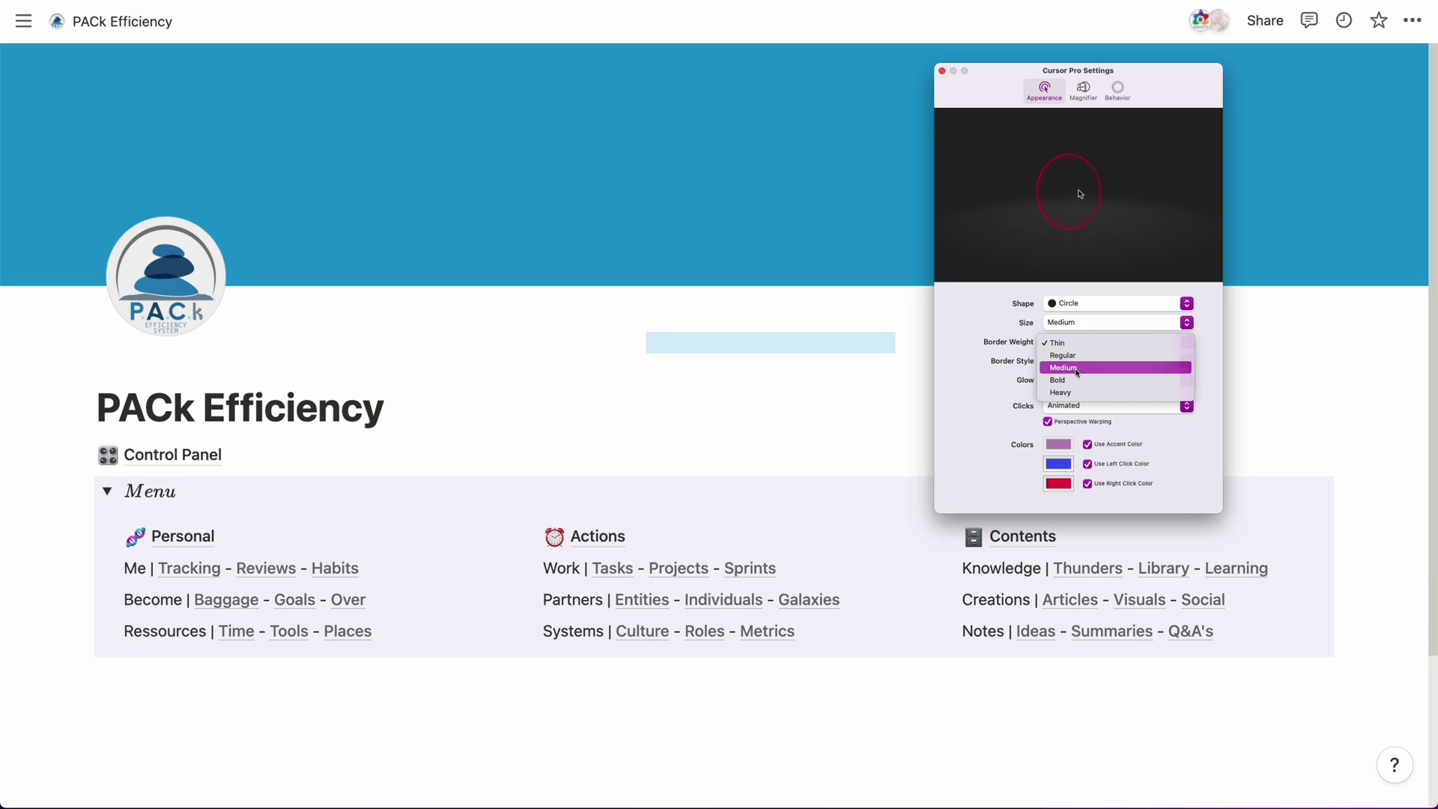
pyautogui.click(1066, 368)
# - Keep the highlight's border style Solid and set its glow to Cyberpunk
pyautogui.click(1082, 361)
pyautogui.click(1083, 349)
pyautogui.click(1086, 380)
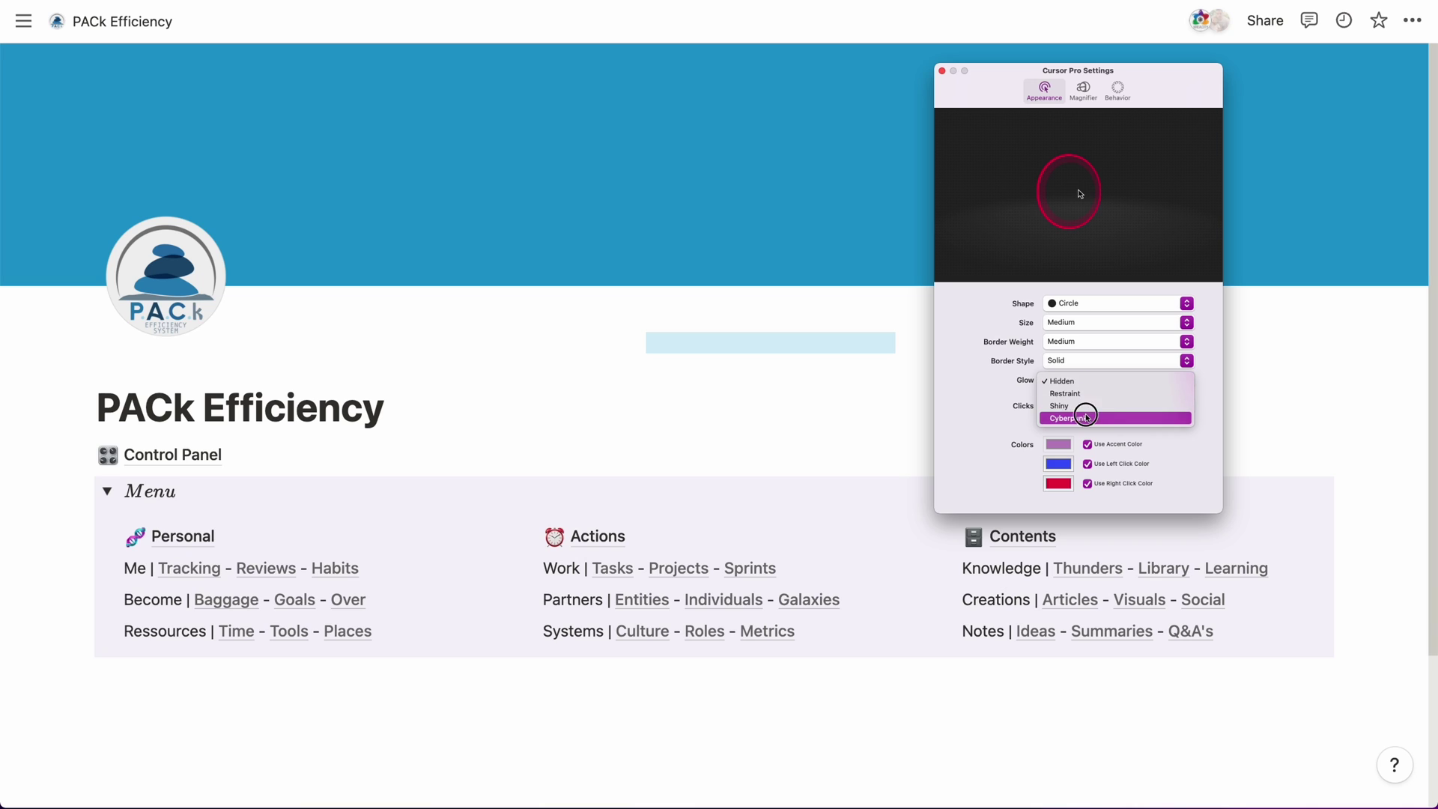
pyautogui.click(1086, 413)
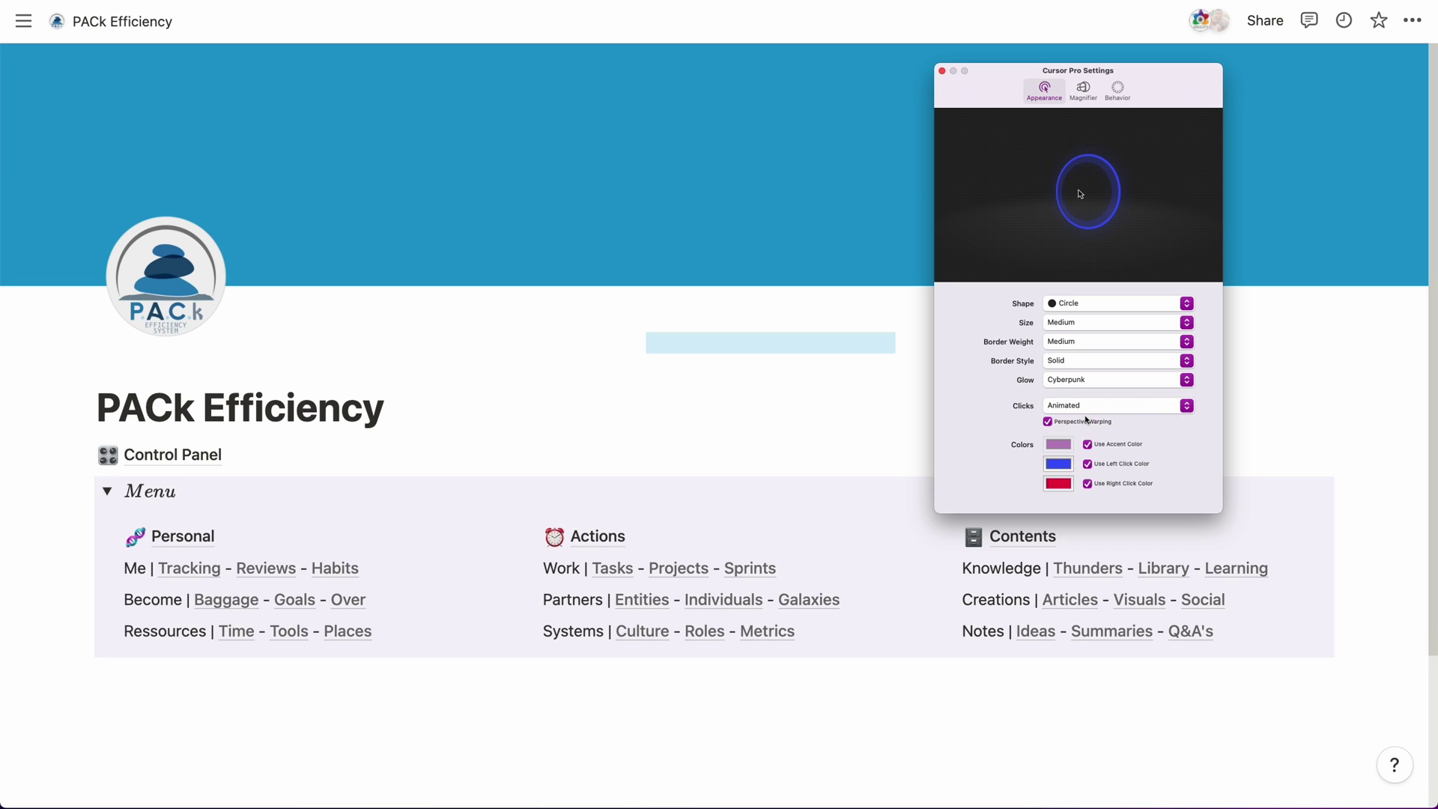
# - Review the available click effects, keep Clicks on Animated, and close the Cursor Pro settings
pyautogui.click(1095, 412)
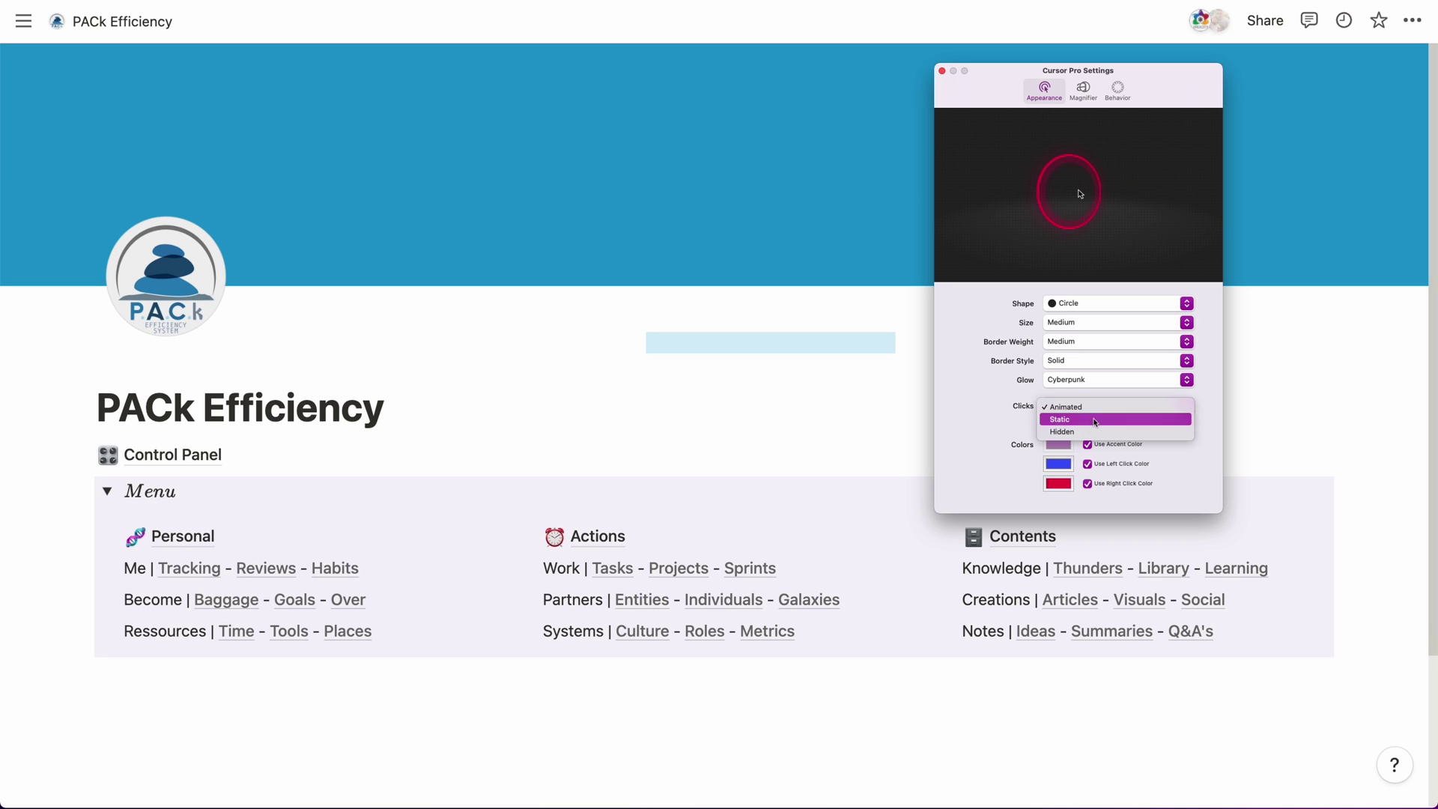
pyautogui.click(982, 399)
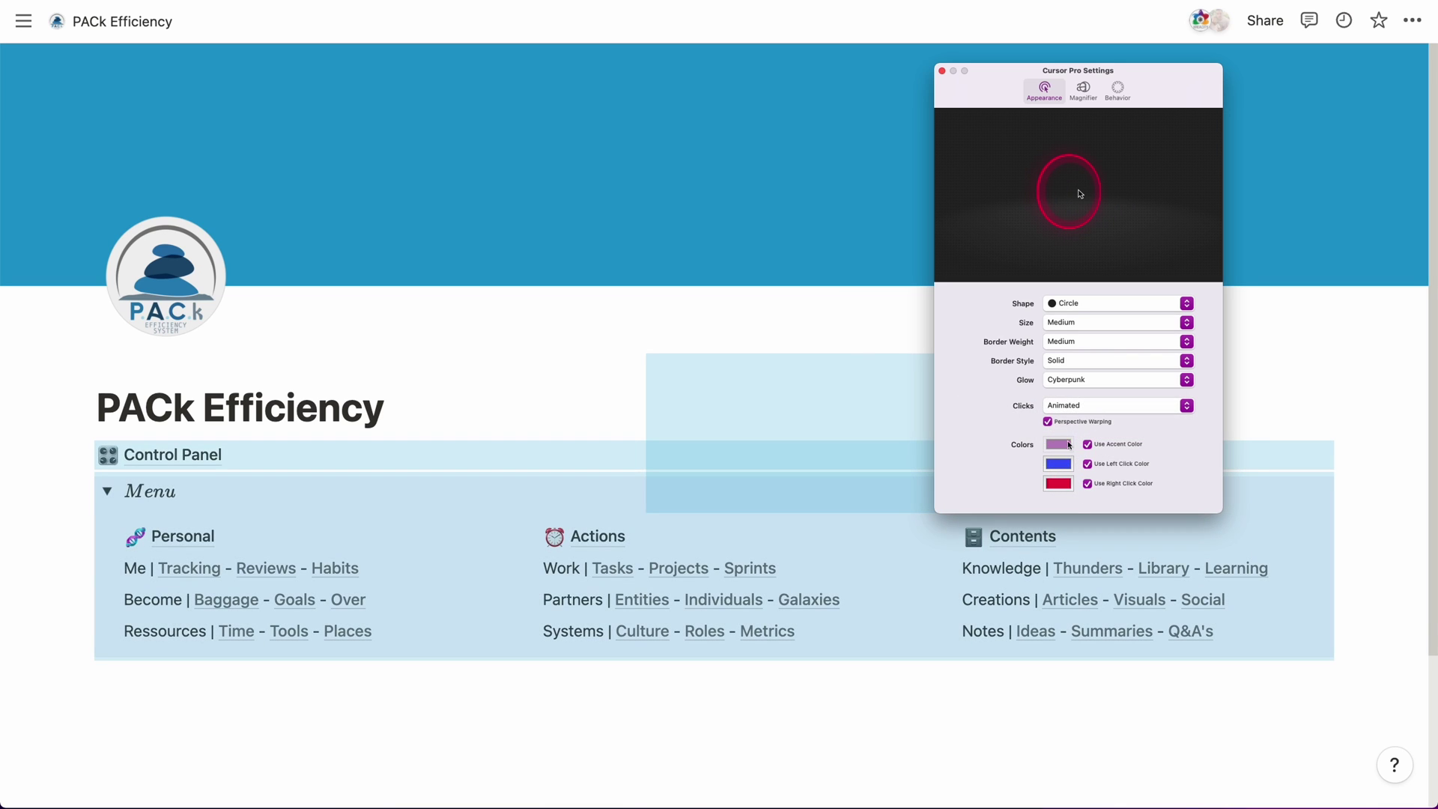
pyautogui.click(941, 70)
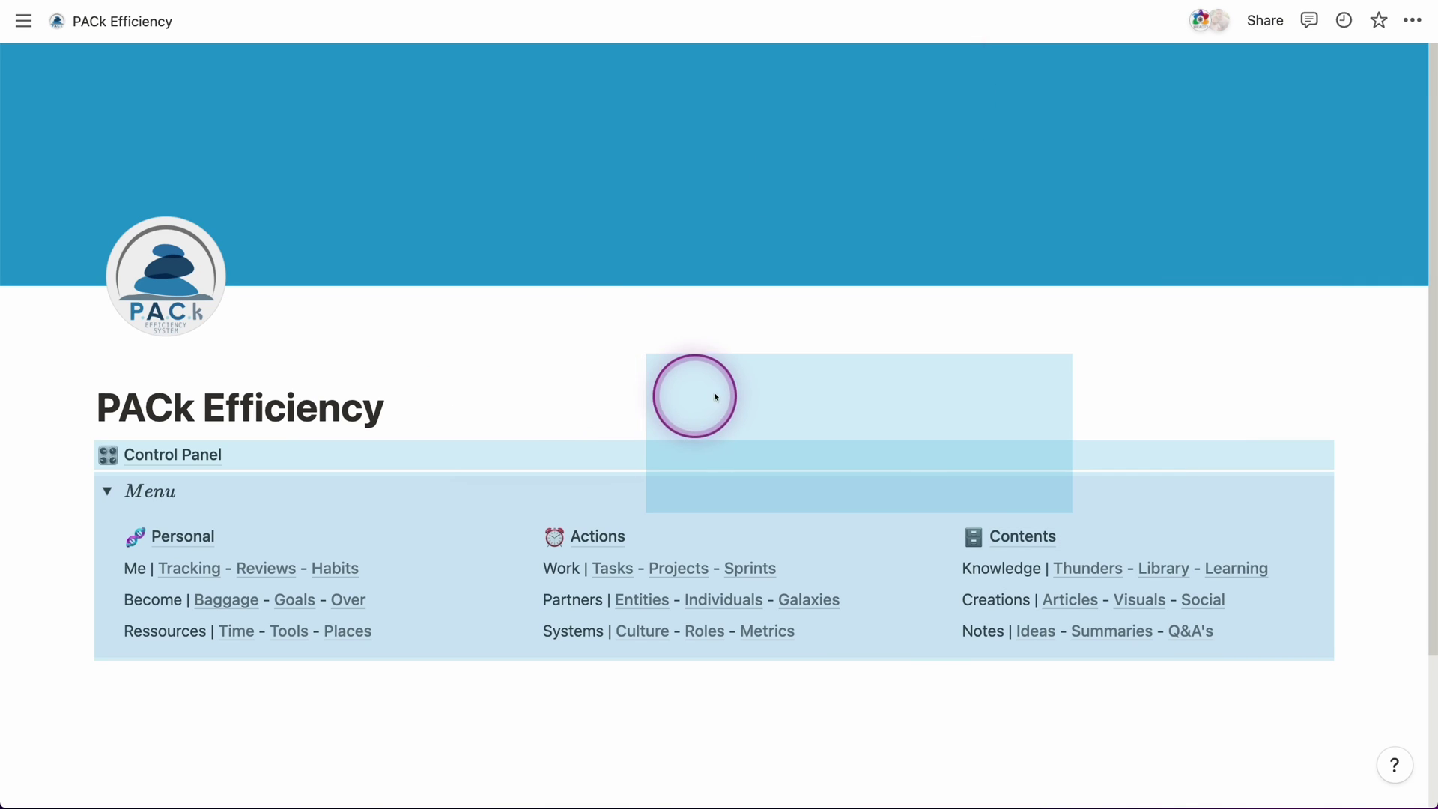
# - Test the glowing pointer highlight beside the PACk Efficiency title with plain clicks, the context menu and a selection sweep
pyautogui.click(544, 391)
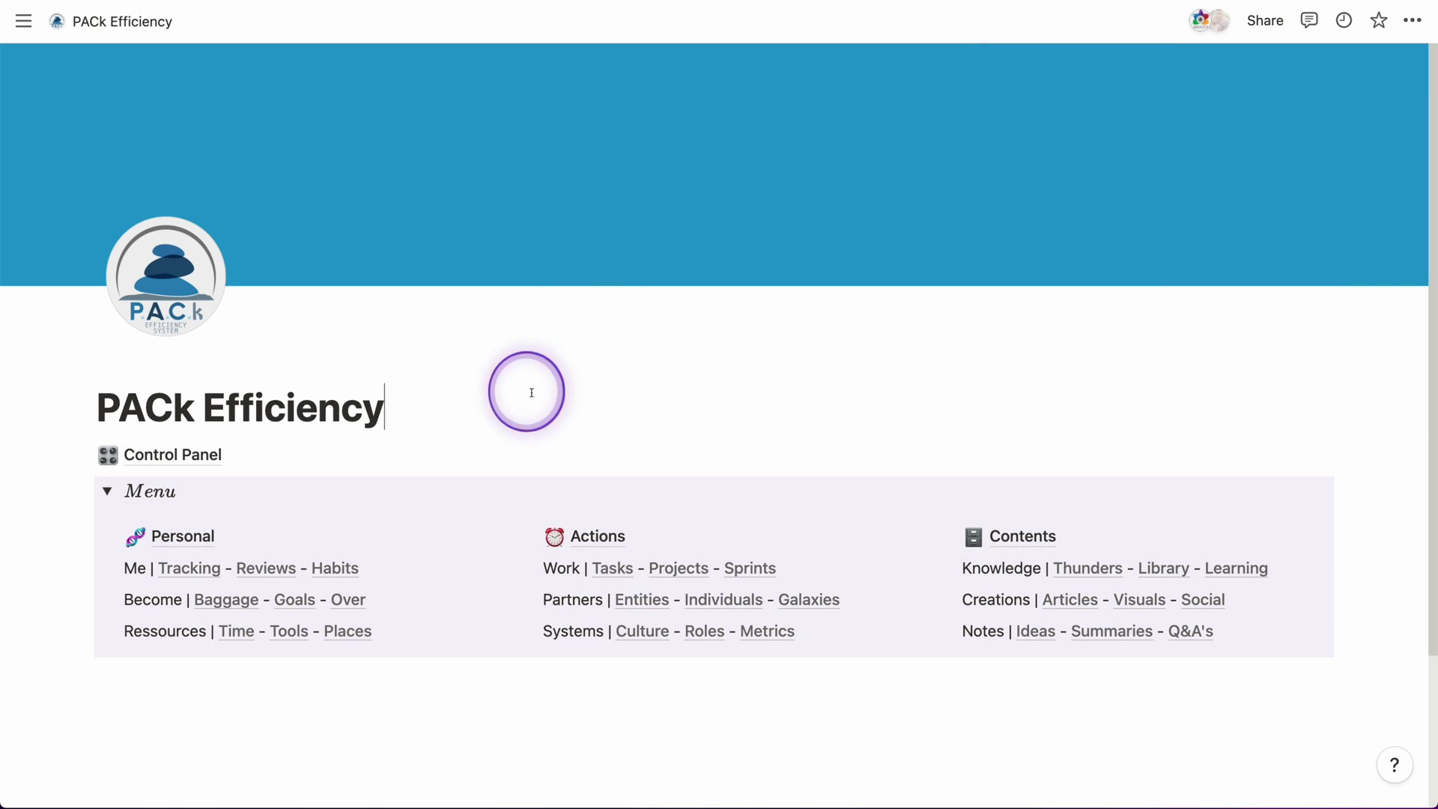
pyautogui.rightClick(640, 386)
pyautogui.click(584, 370)
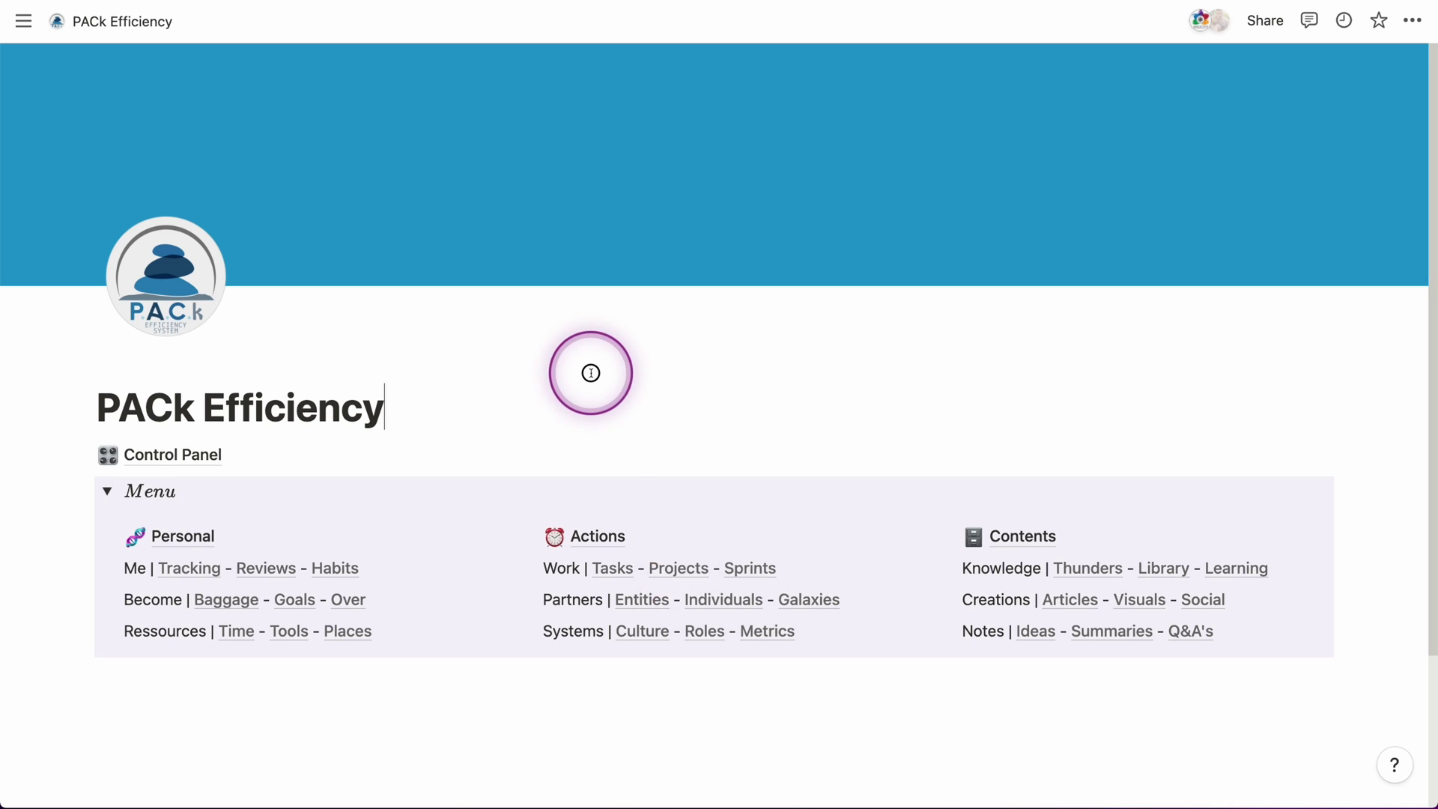
pyautogui.rightClick(664, 366)
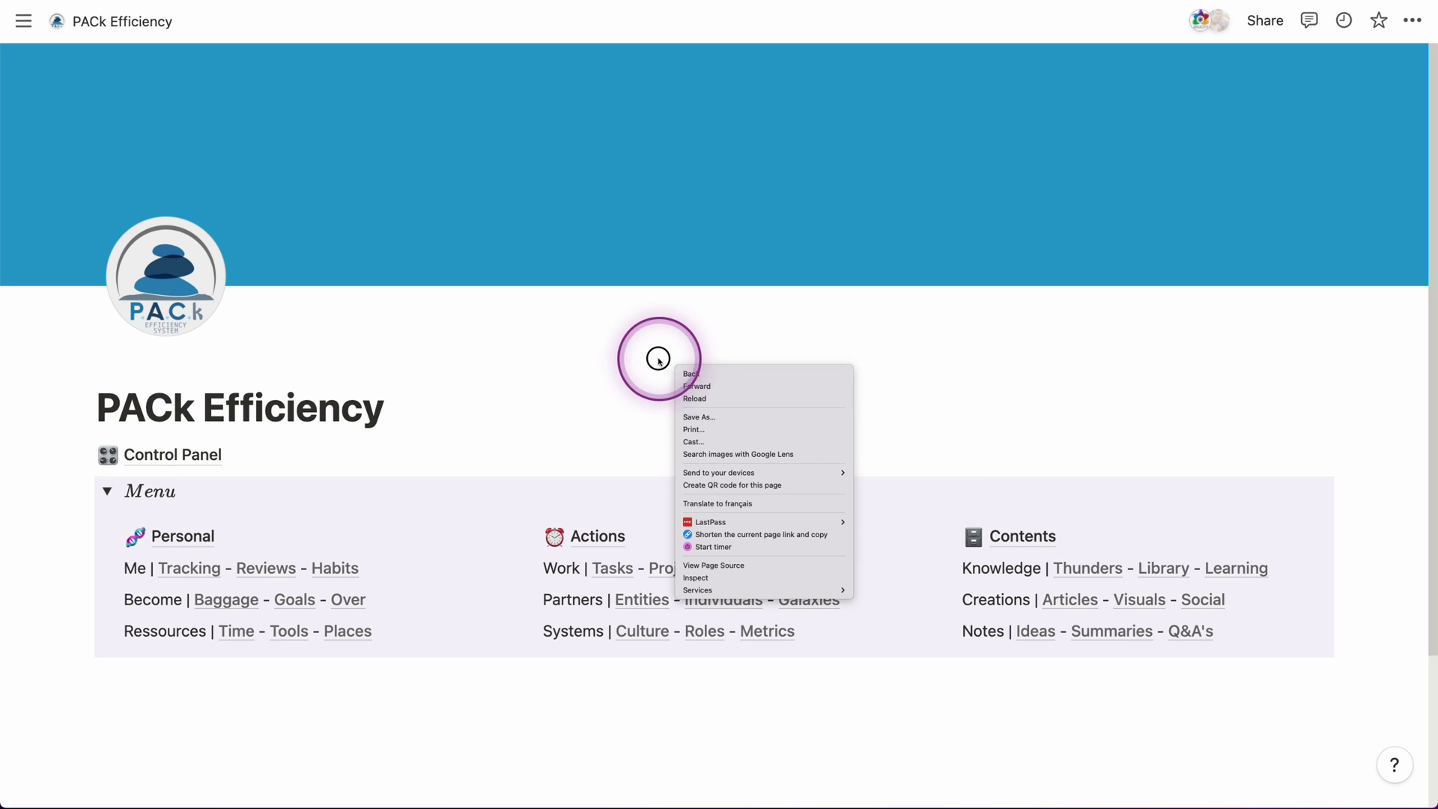
pyautogui.click(658, 360)
pyautogui.moveTo(673, 368); pyautogui.dragTo(338, 411)
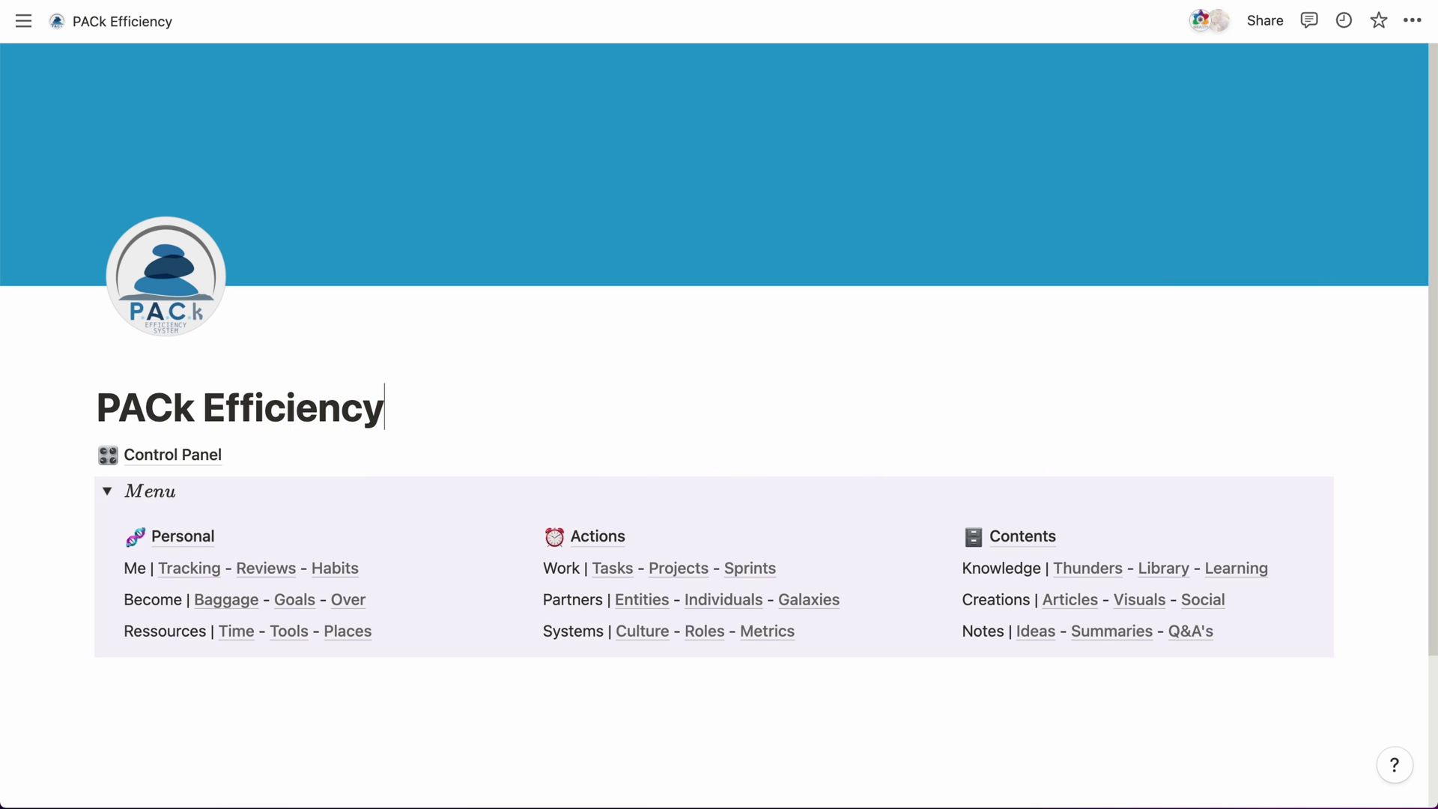
# - In Cursor Pro's Magnifier settings, set the zoom factor to Triple (3×) and keep the quality at Crisp
pyautogui.click(1086, 91)
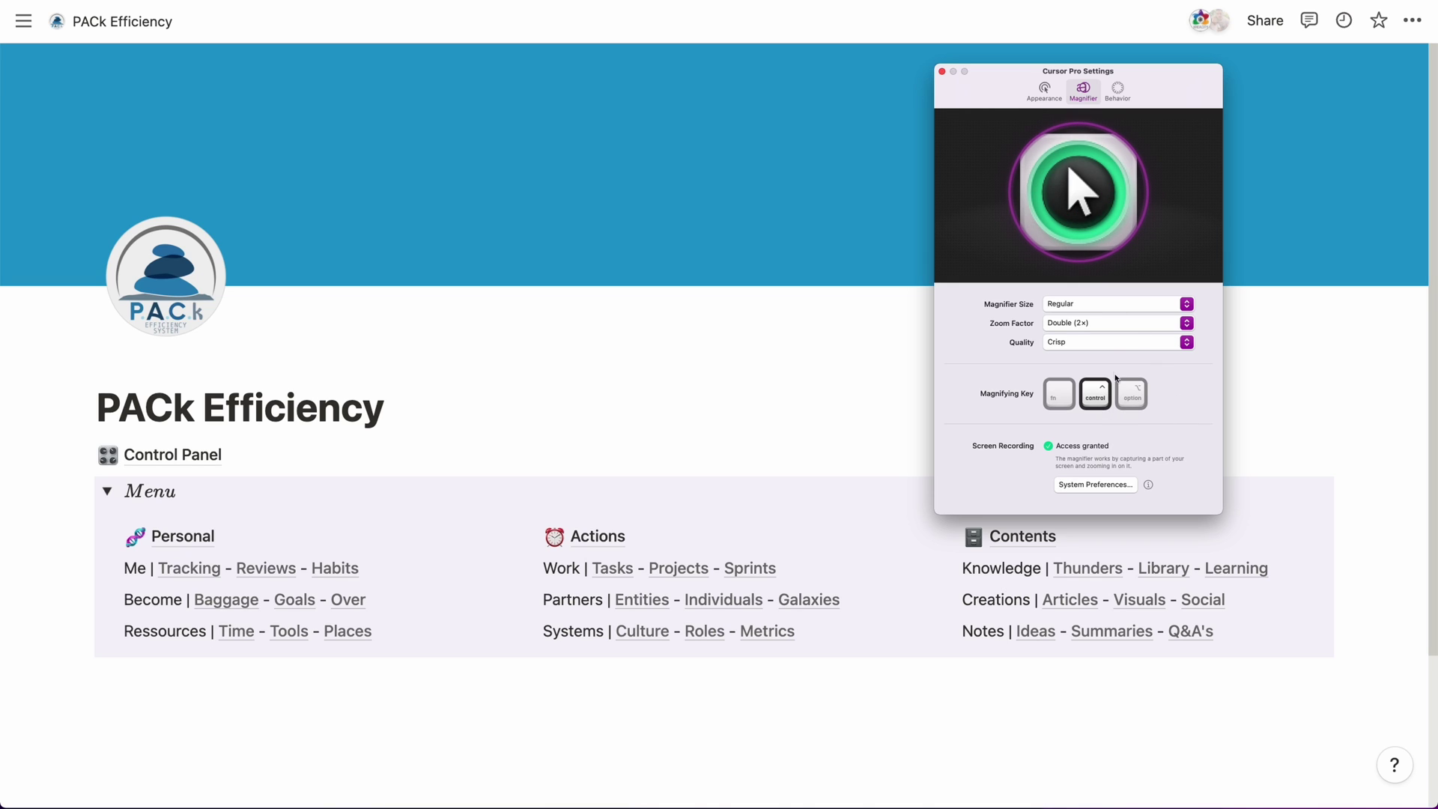
pyautogui.click(1116, 323)
pyautogui.click(1117, 335)
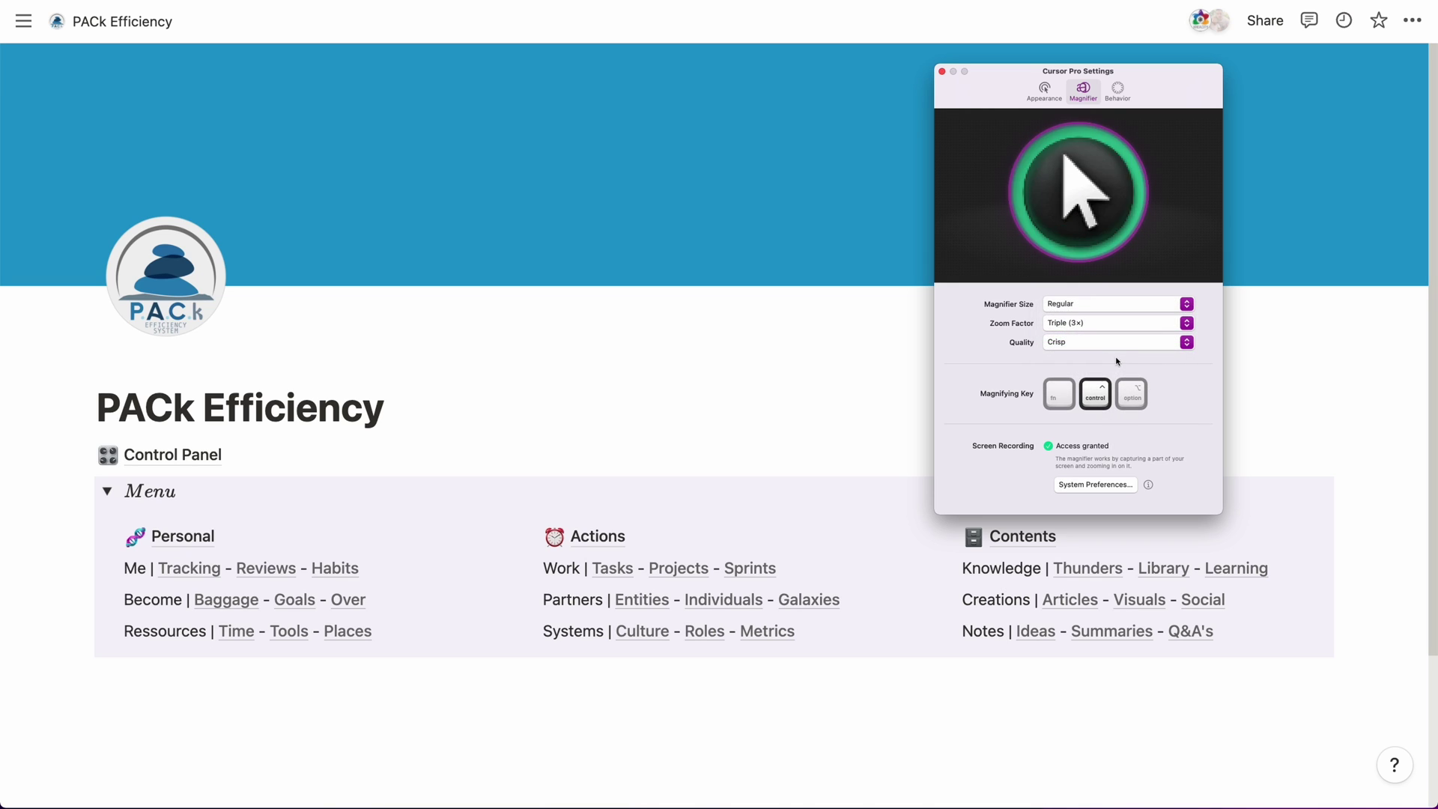
pyautogui.click(1116, 342)
pyautogui.click(1100, 342)
# - Set the magnifier size to Medium and close the Cursor Pro settings
pyautogui.click(1069, 305)
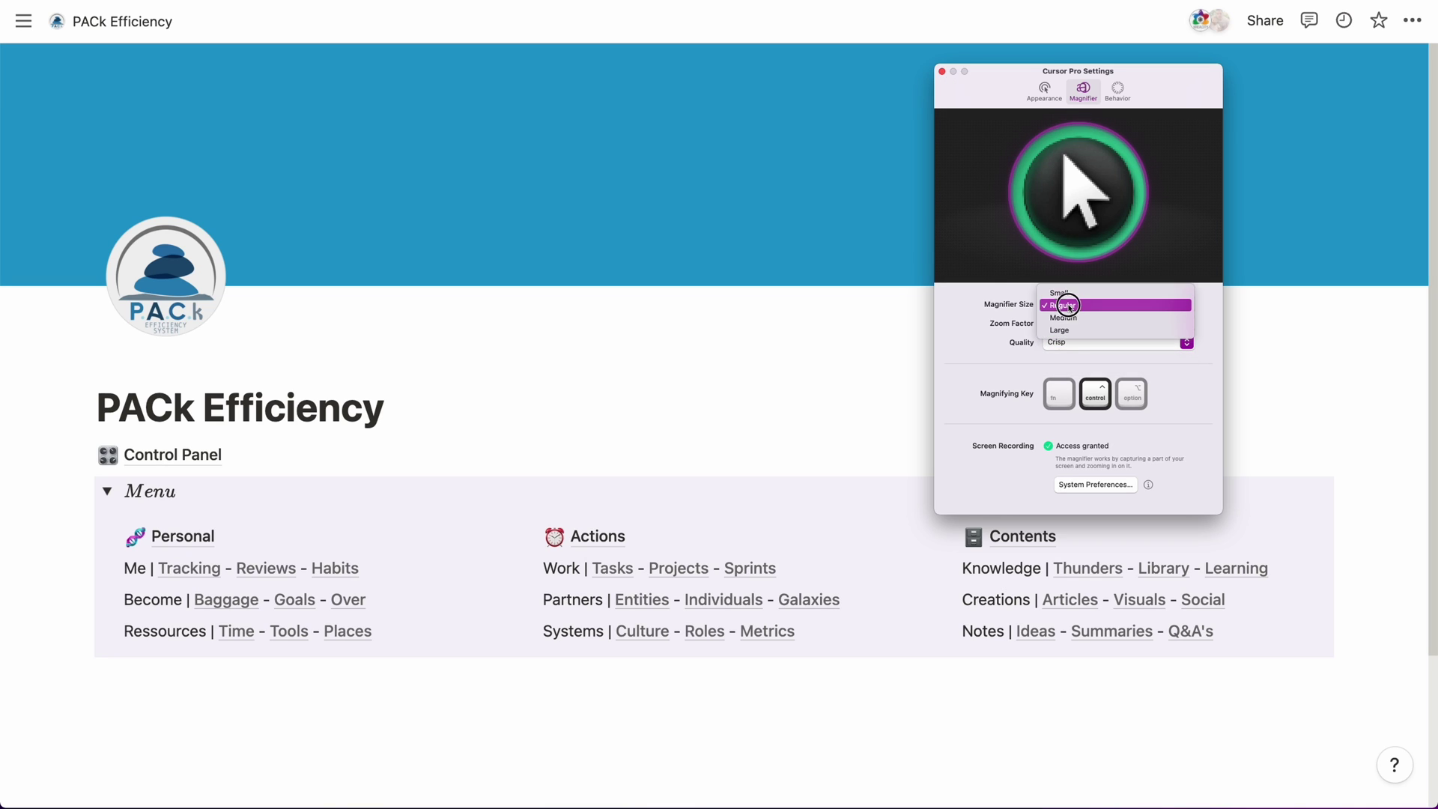
pyautogui.click(1066, 317)
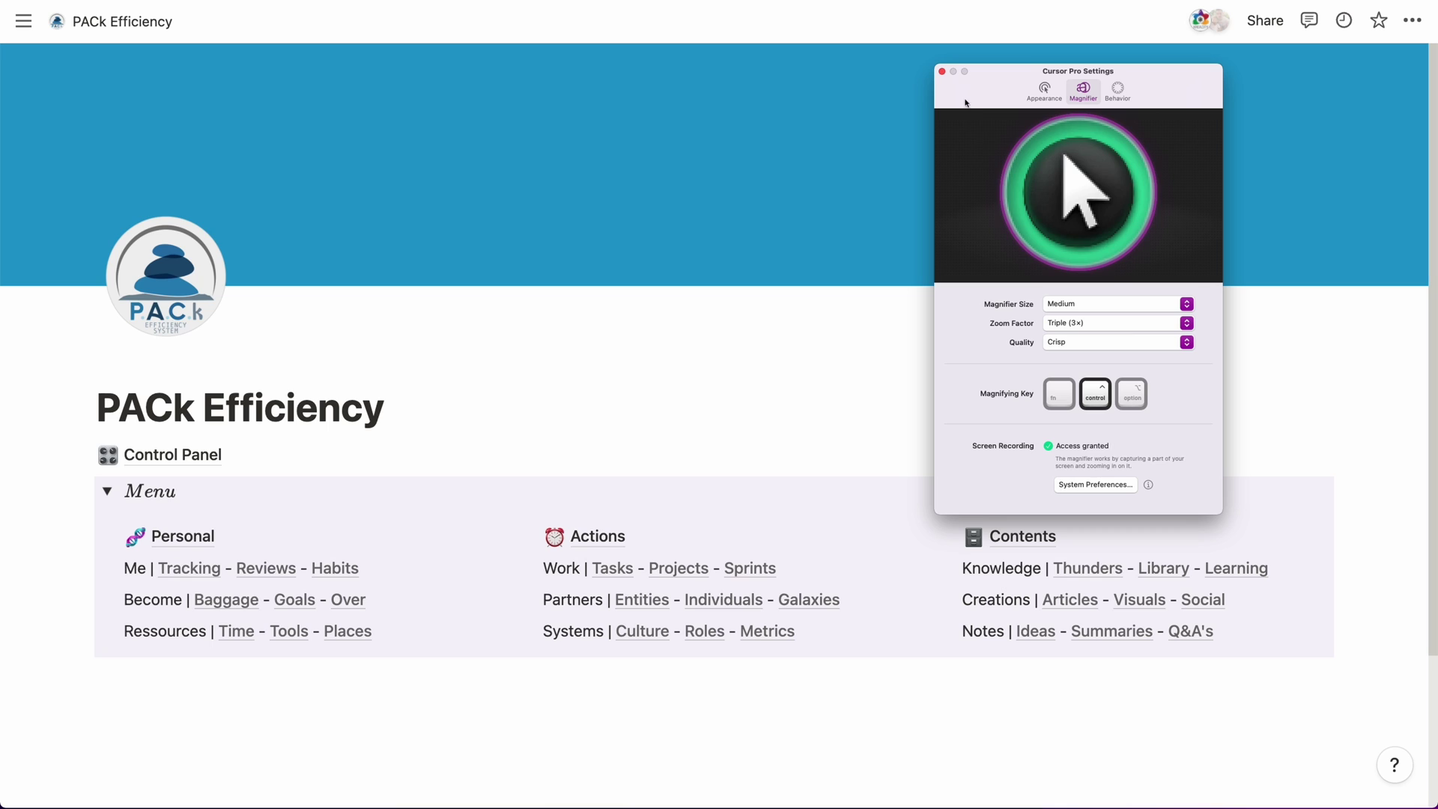
pyautogui.click(942, 71)
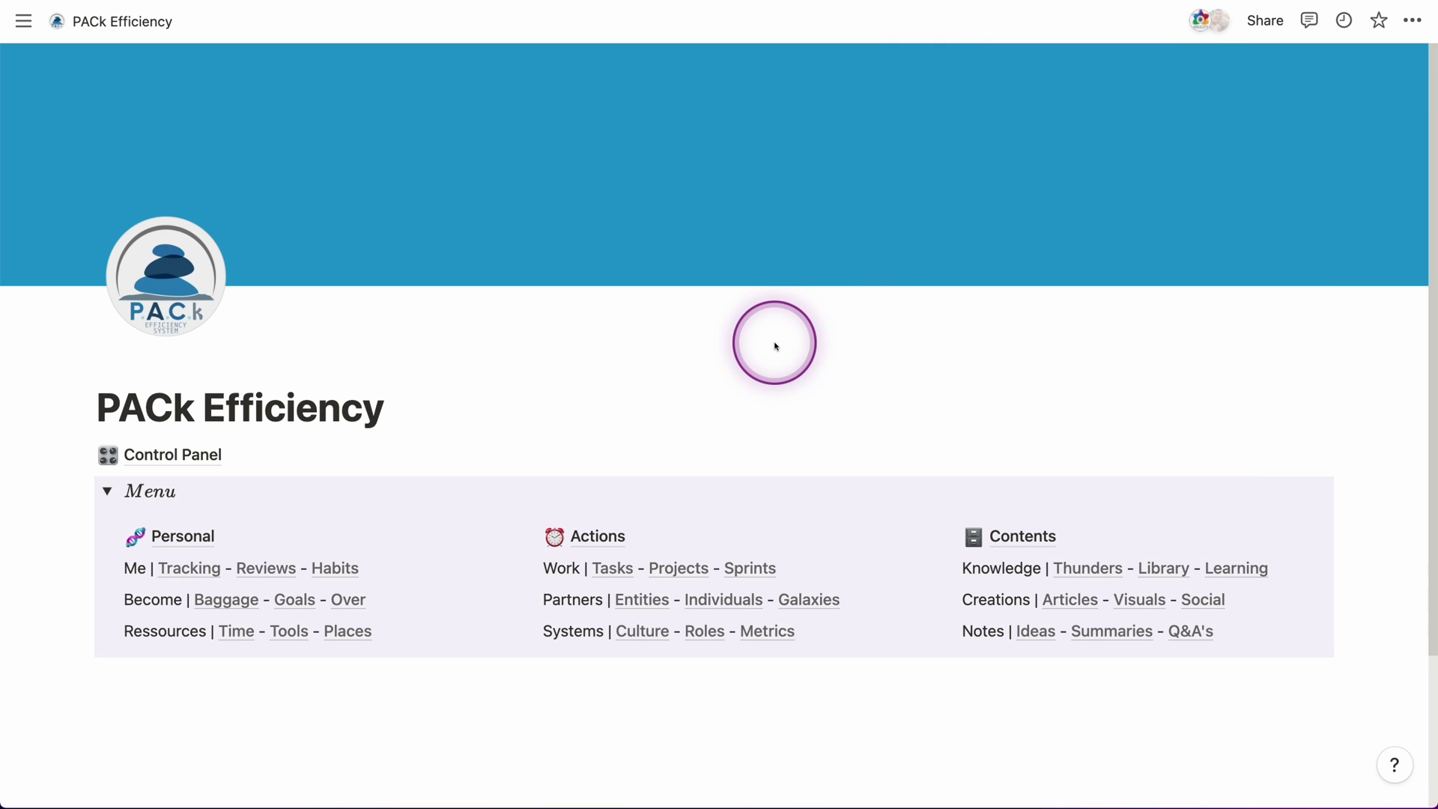
# - Try the magnifier over the PACk Efficiency page, then browse the Articles page and return
pyautogui.press('ctrl')
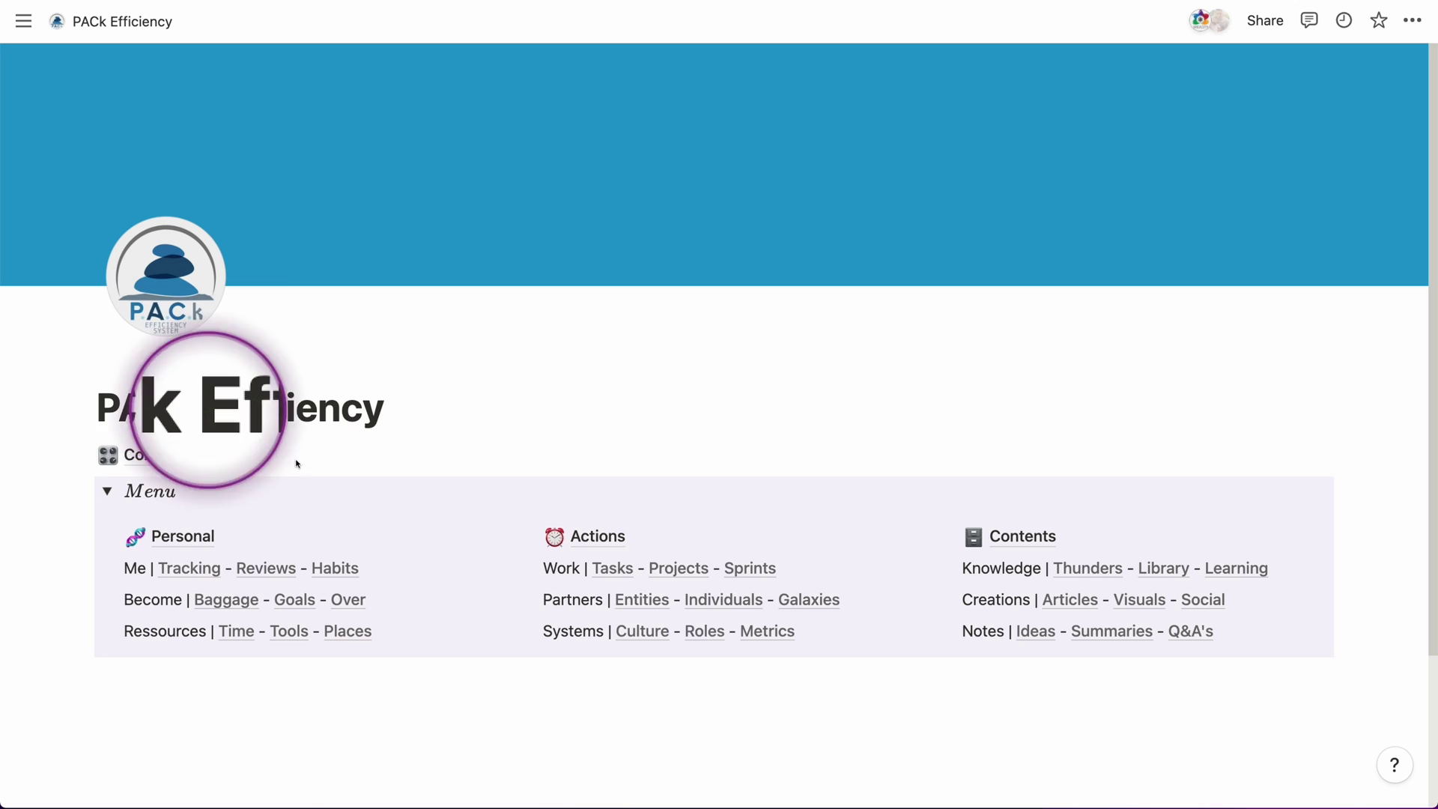
pyautogui.click(1059, 603)
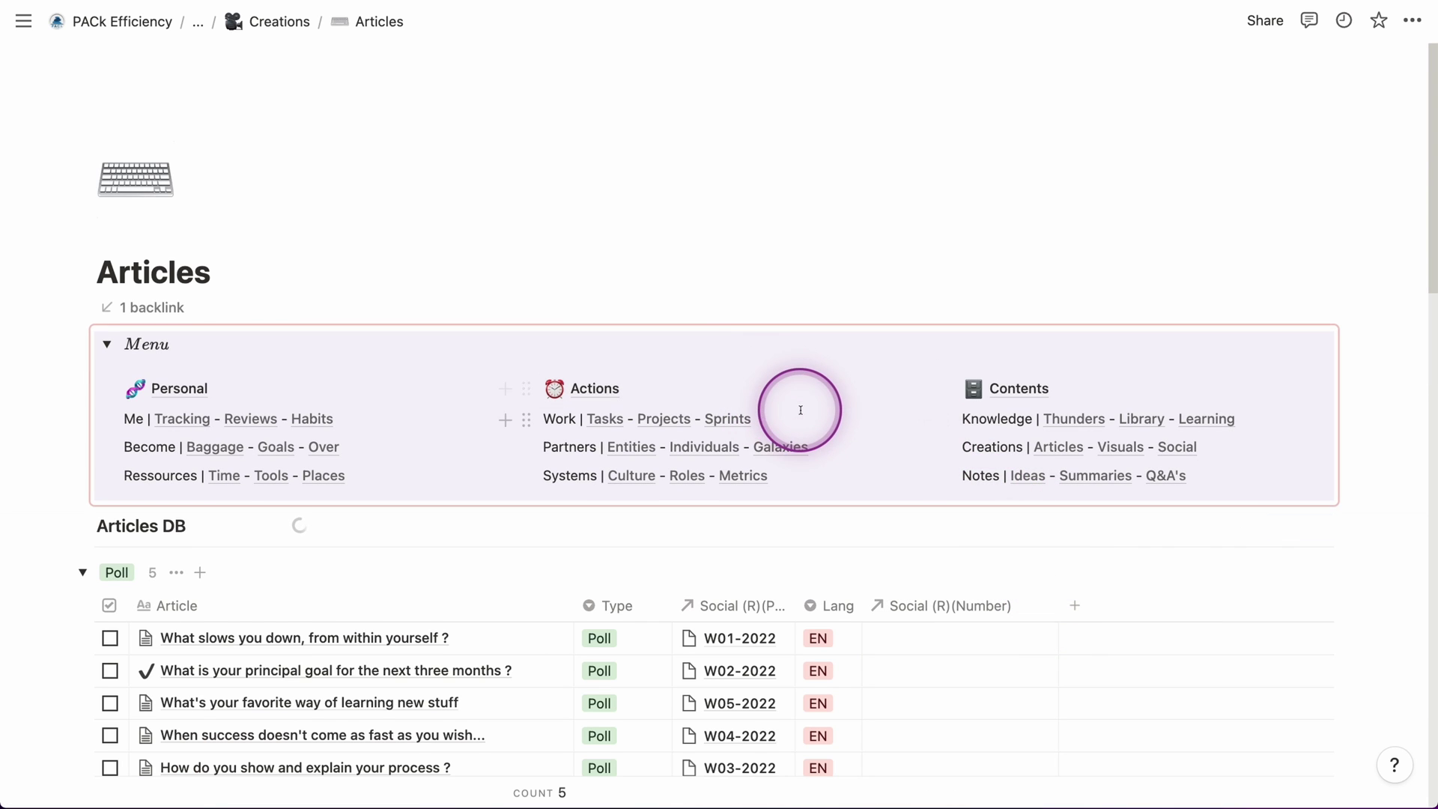
pyautogui.scroll(-5, 821, 375)
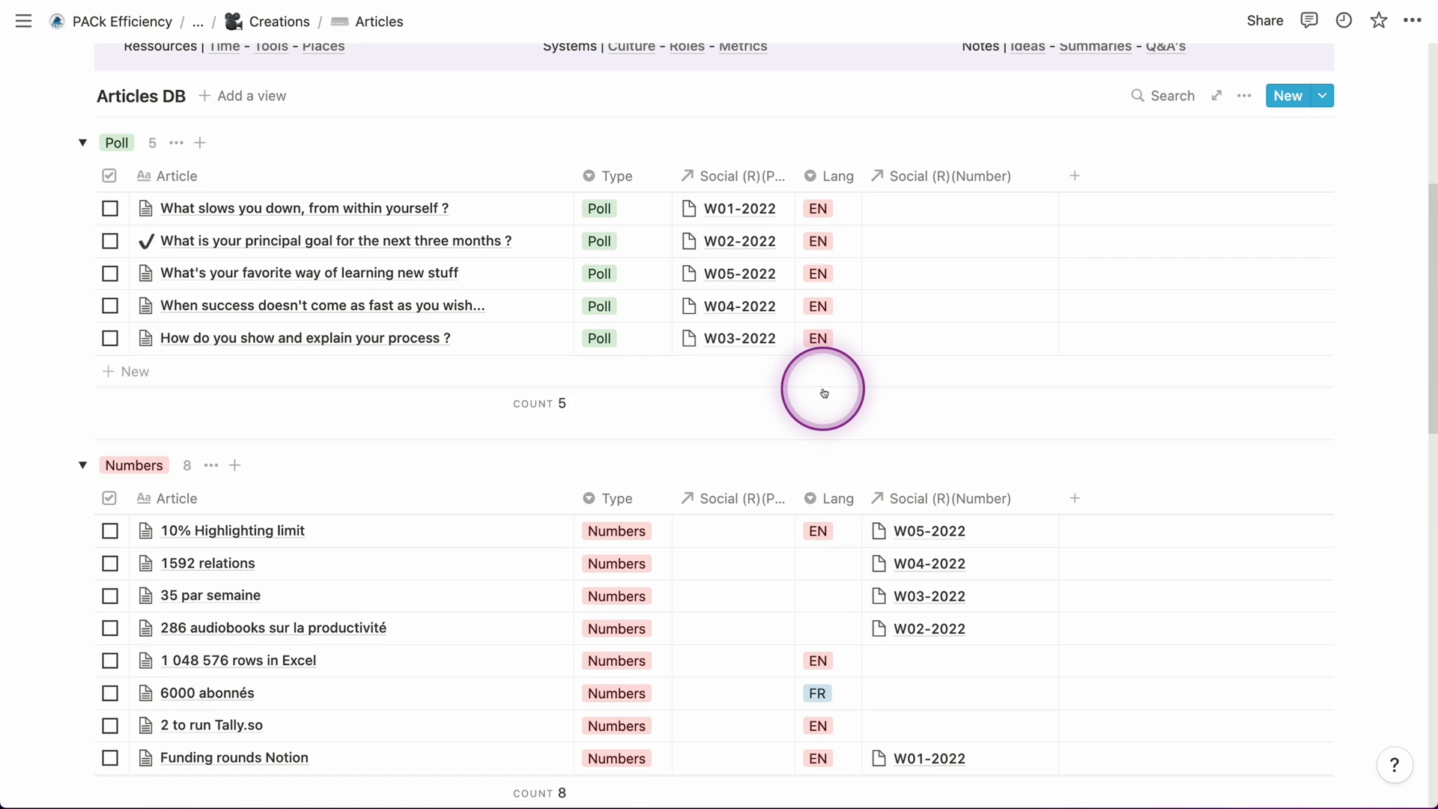
pyautogui.scroll(5, 823, 393)
pyautogui.press('super+bracketleft')
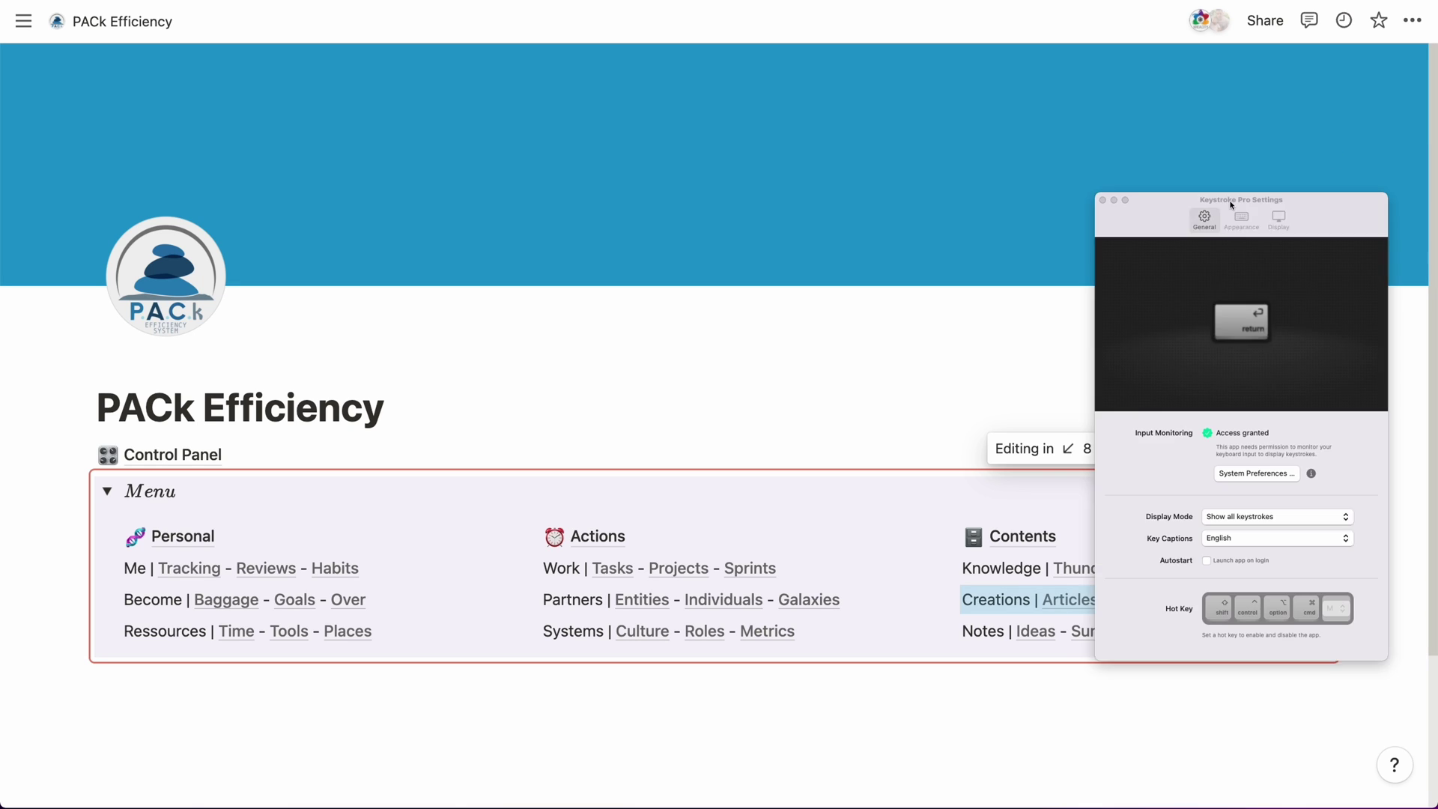
# - Switch to the Keystroke Pro settings and preview how Escape and an Option-Command-E combination are displayed
pyautogui.click(1230, 202)
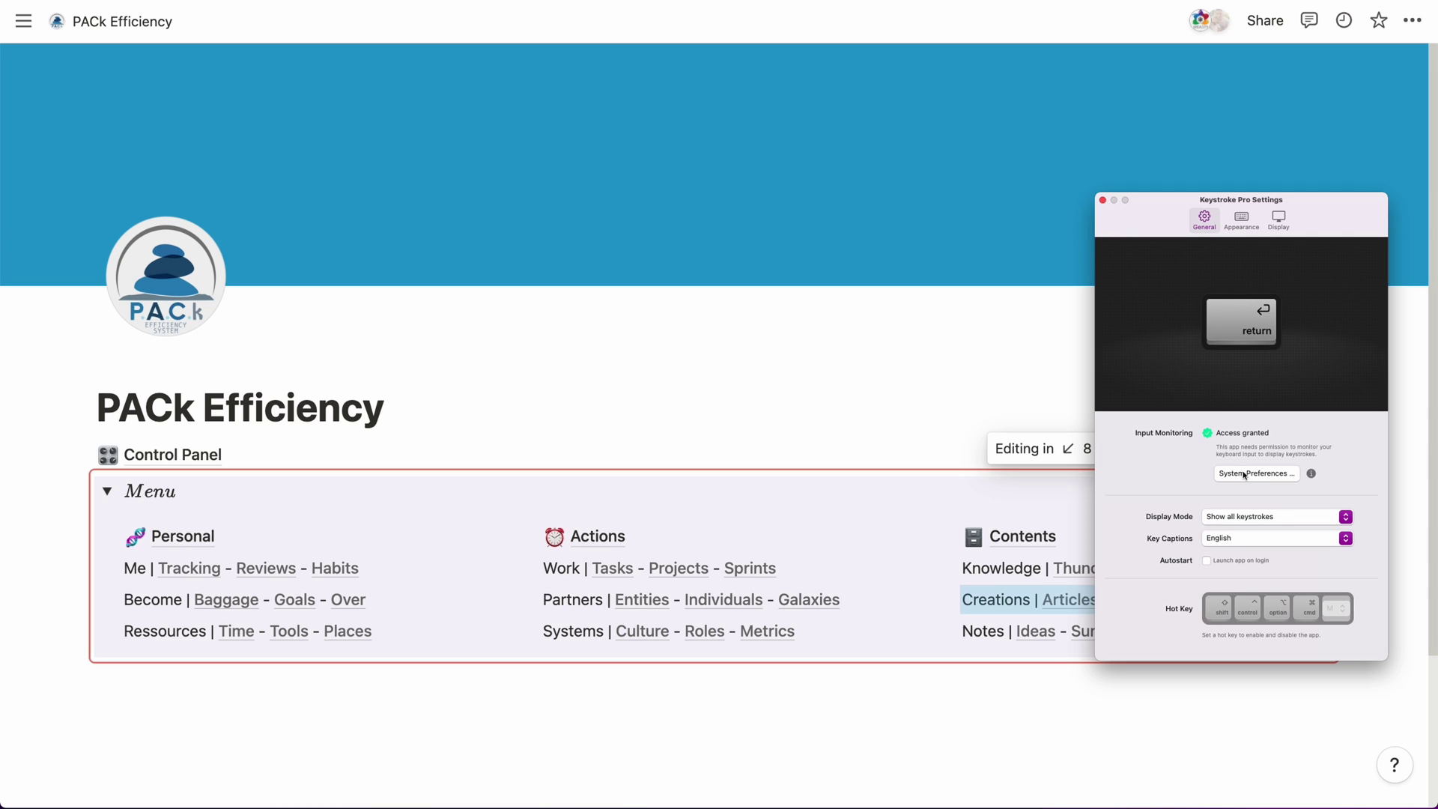
pyautogui.press('Escape')
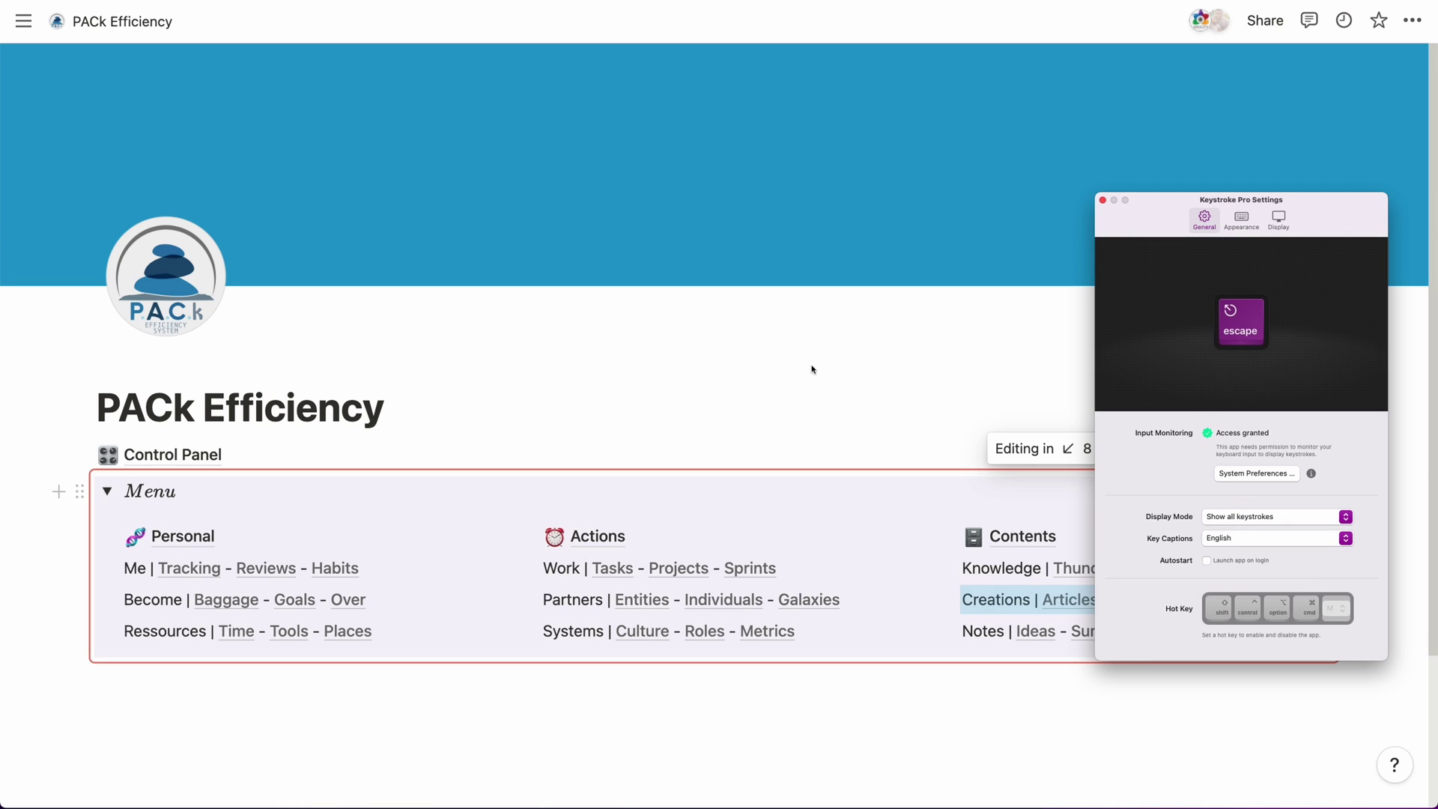
pyautogui.press('alt+super+e')
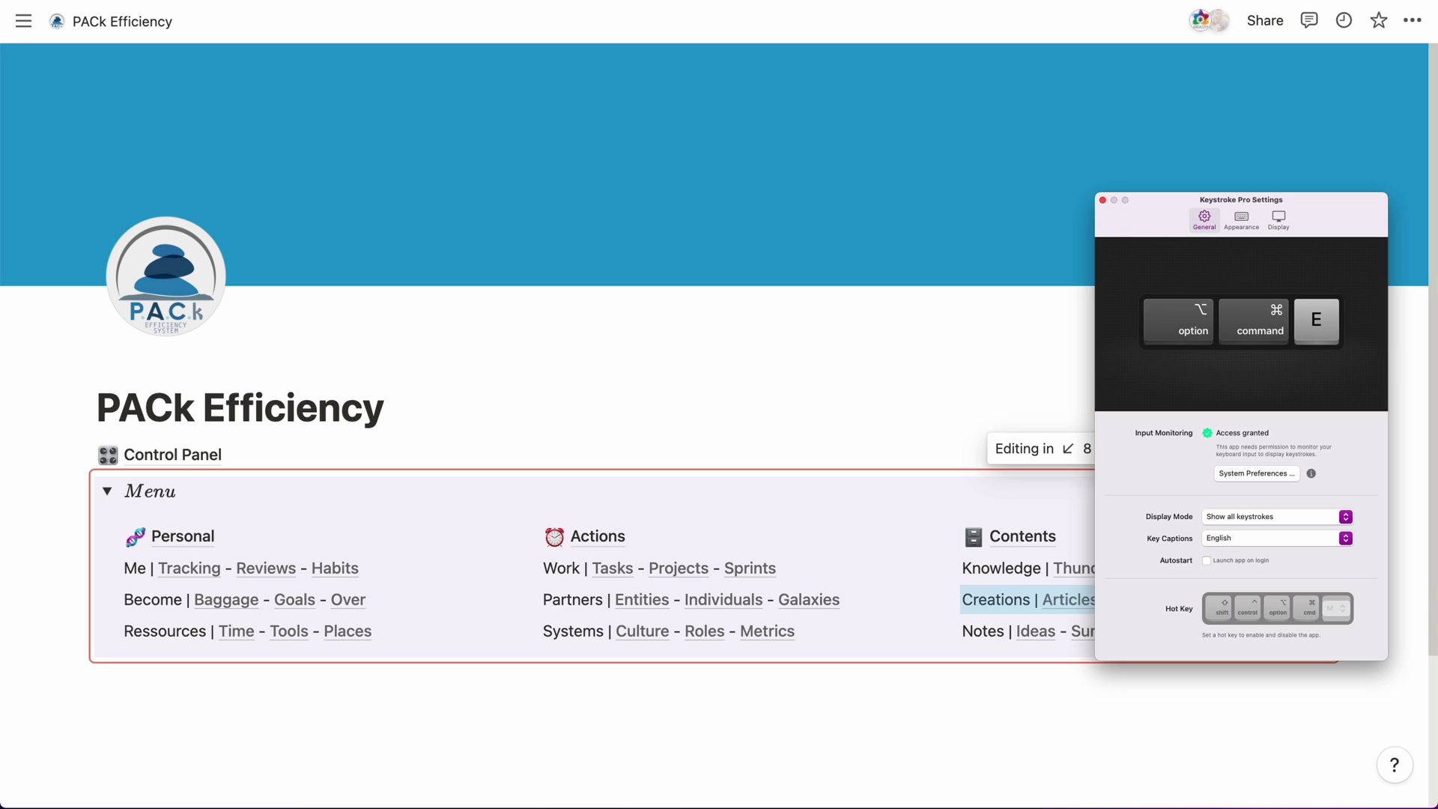
# - Test the on-screen keystroke display in the empty block below the Menu by copying, pasting and undoing
pyautogui.click(128, 707)
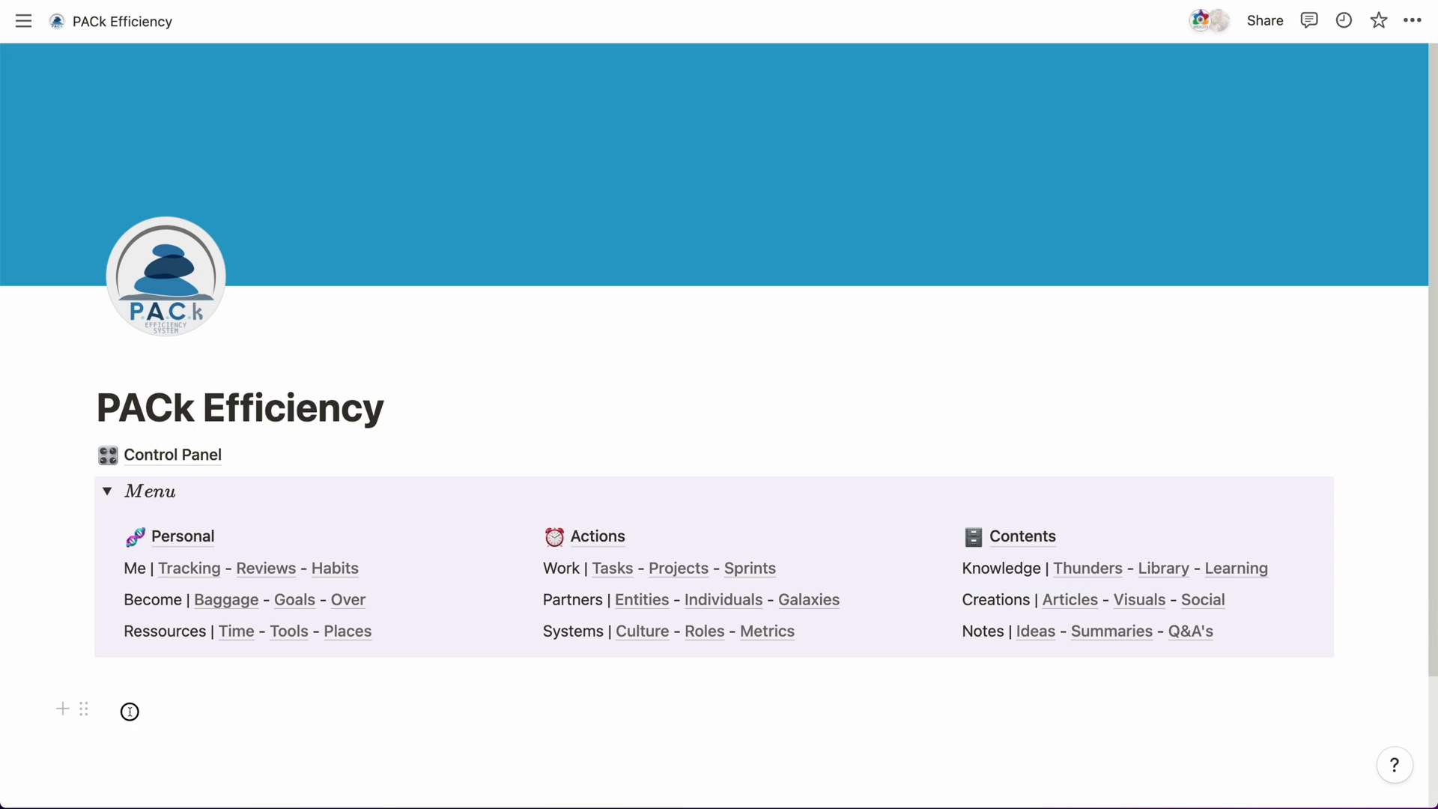
pyautogui.press('super')
pyautogui.press('super+c')
pyautogui.press('super+v')
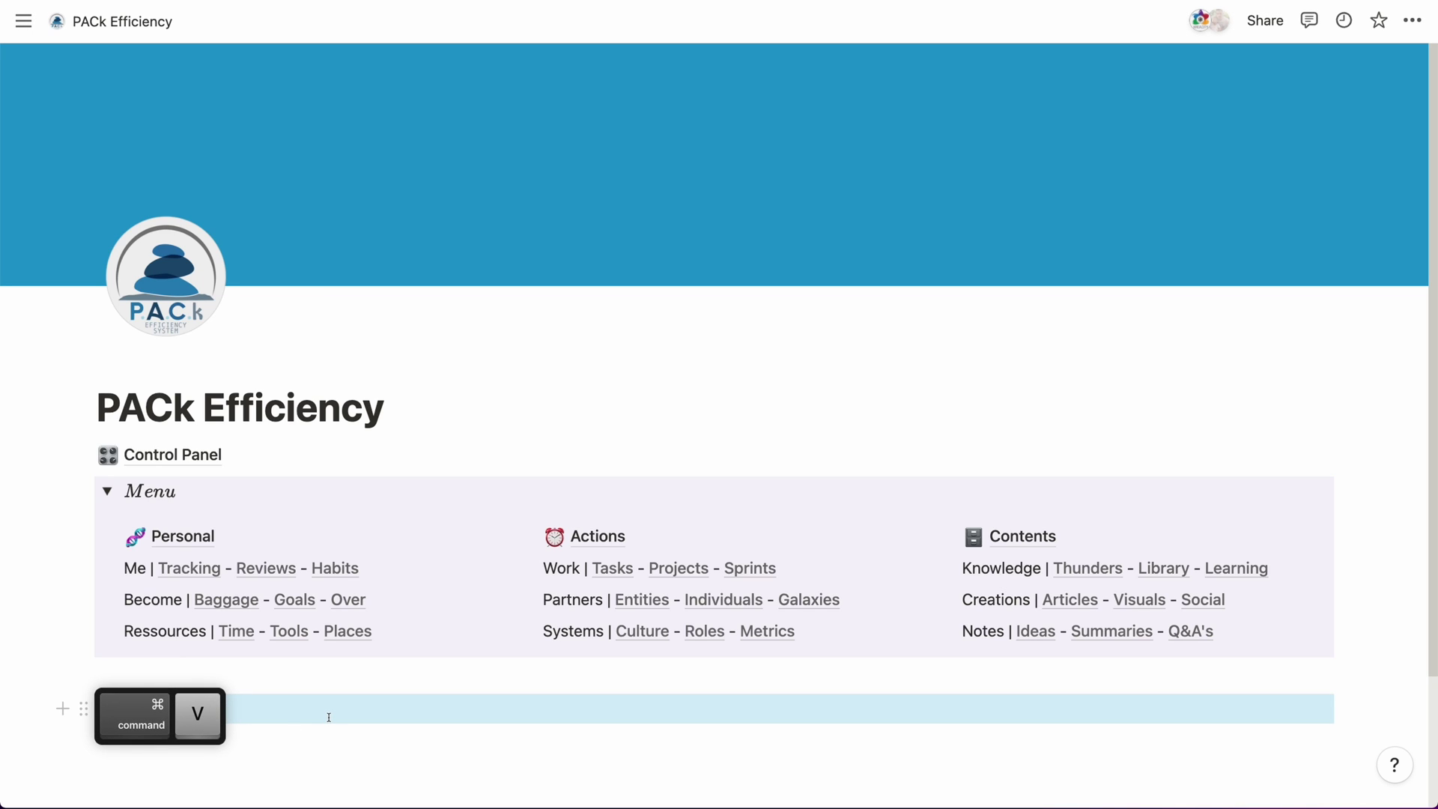
pyautogui.press('super+z')
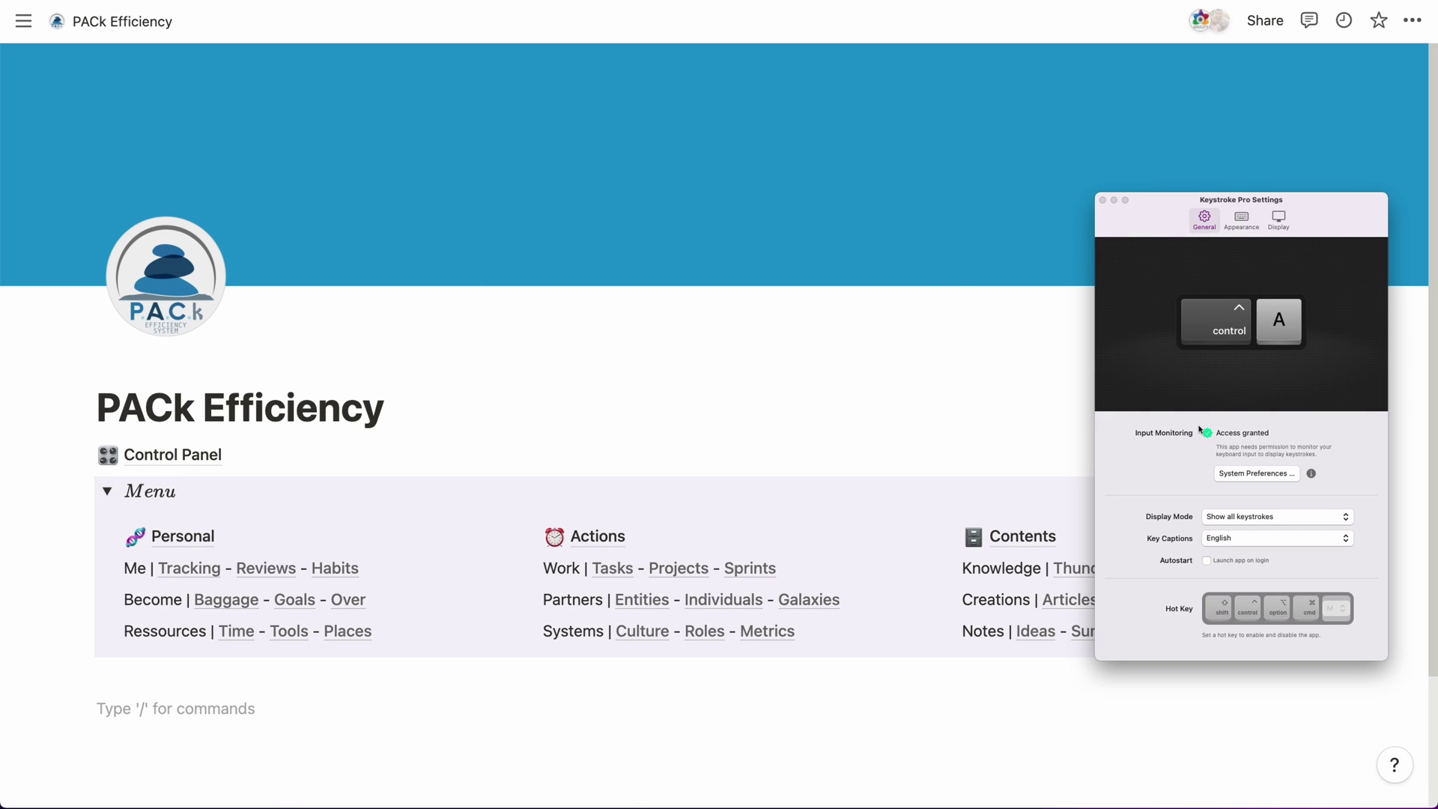
# - Review Keystroke Pro's Display Mode options and keep Show all keystrokes
pyautogui.click(1256, 518)
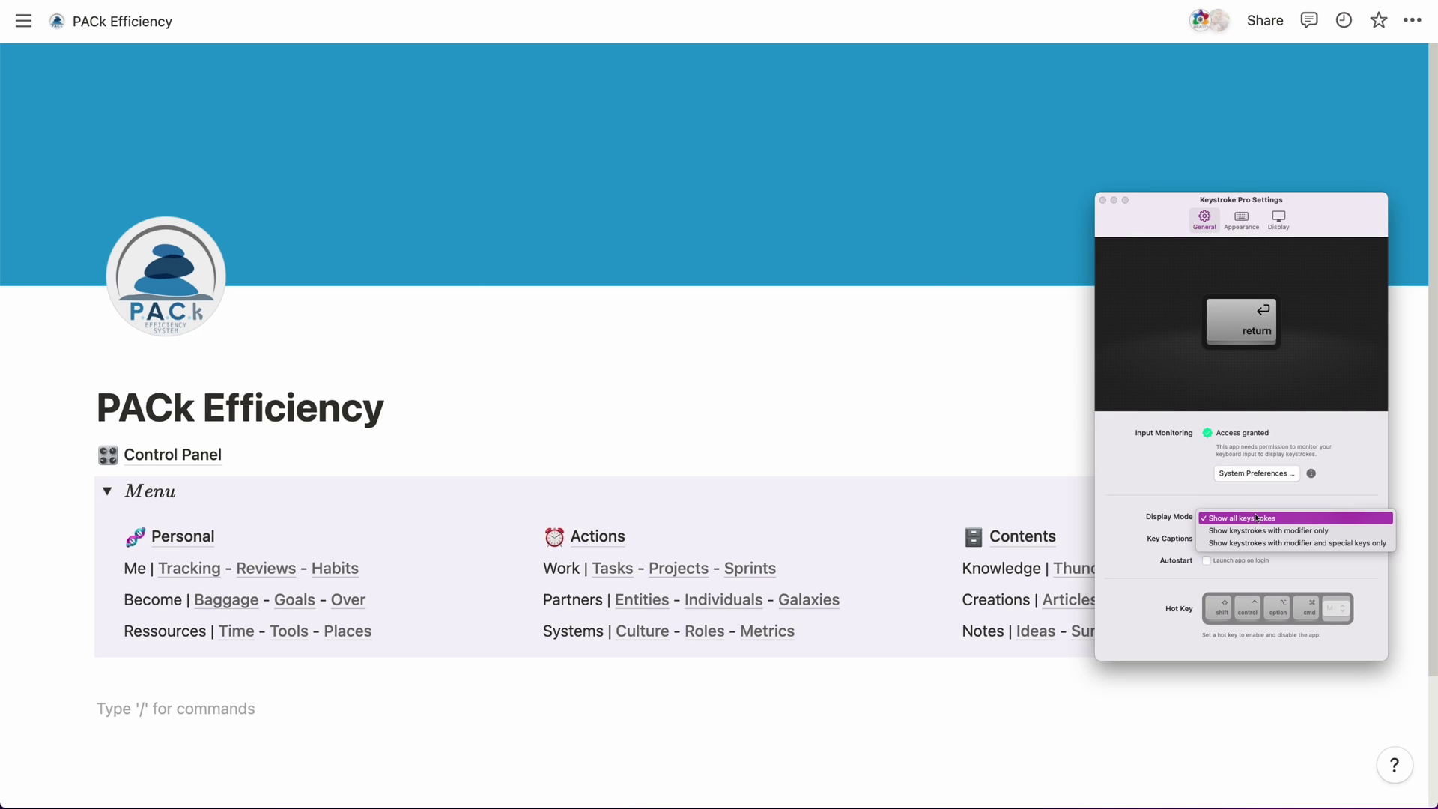
pyautogui.click(1303, 550)
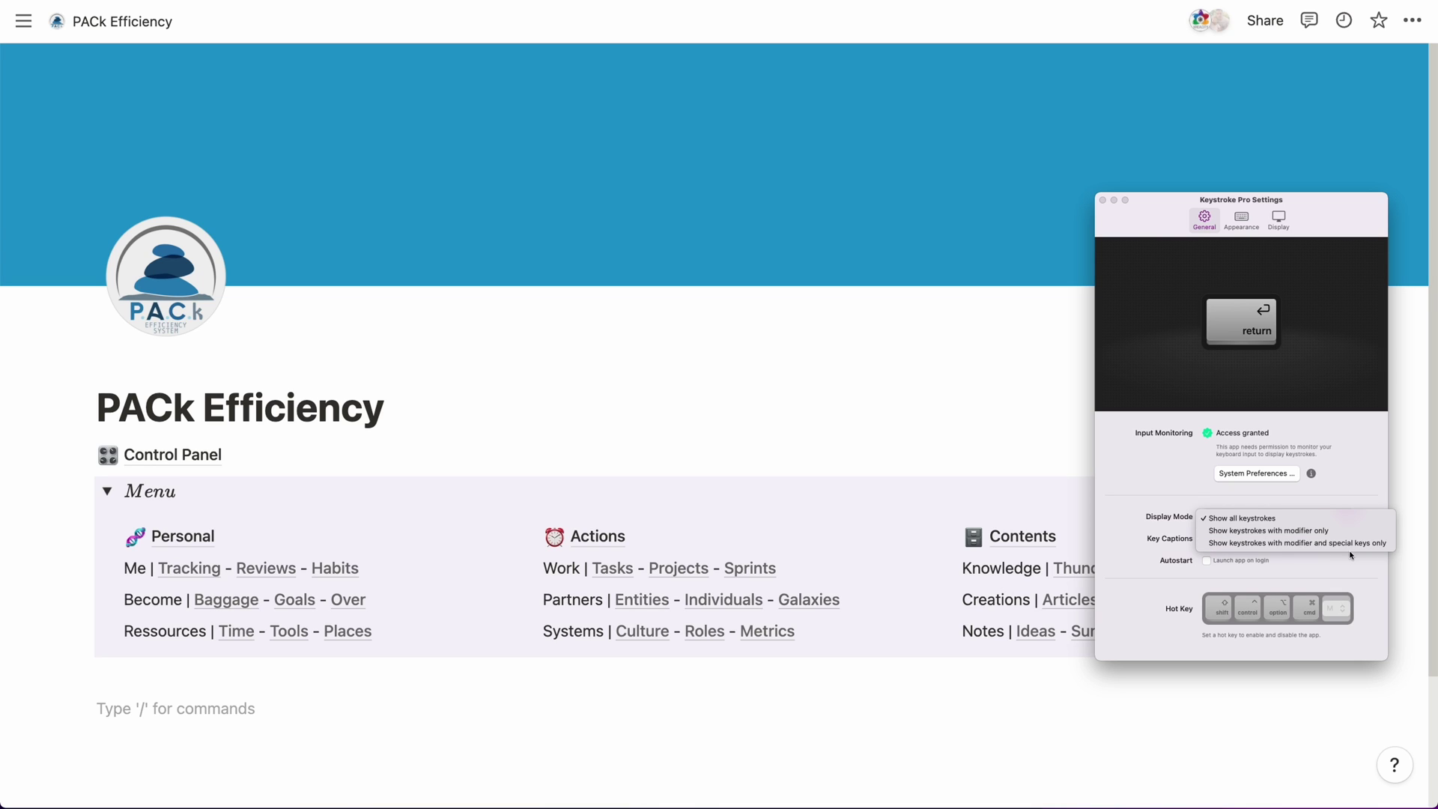
pyautogui.press('Escape')
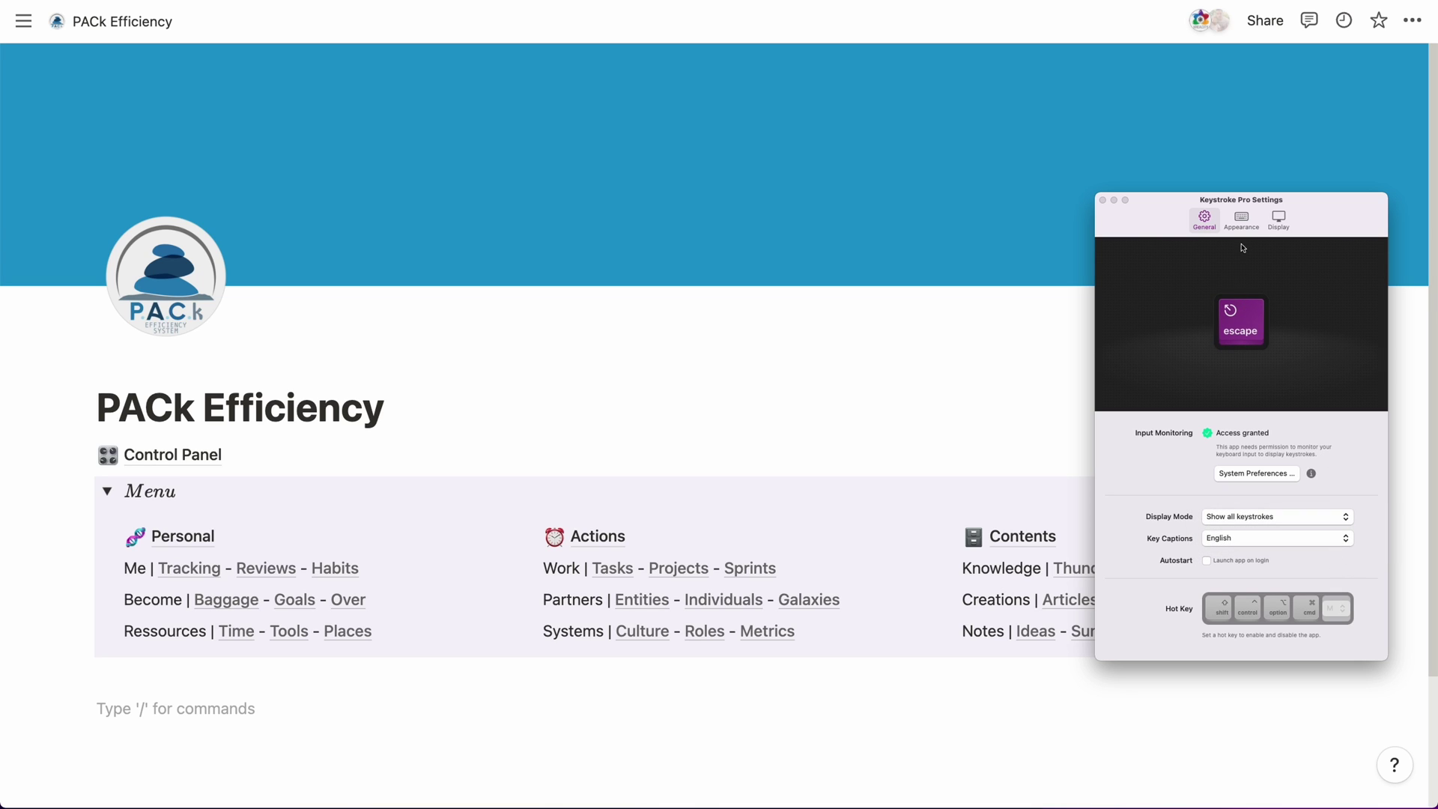
# - Preview Option-Command-X, a single E, Shift-A and Return in the Keystroke Pro settings
pyautogui.press('alt+super+x')
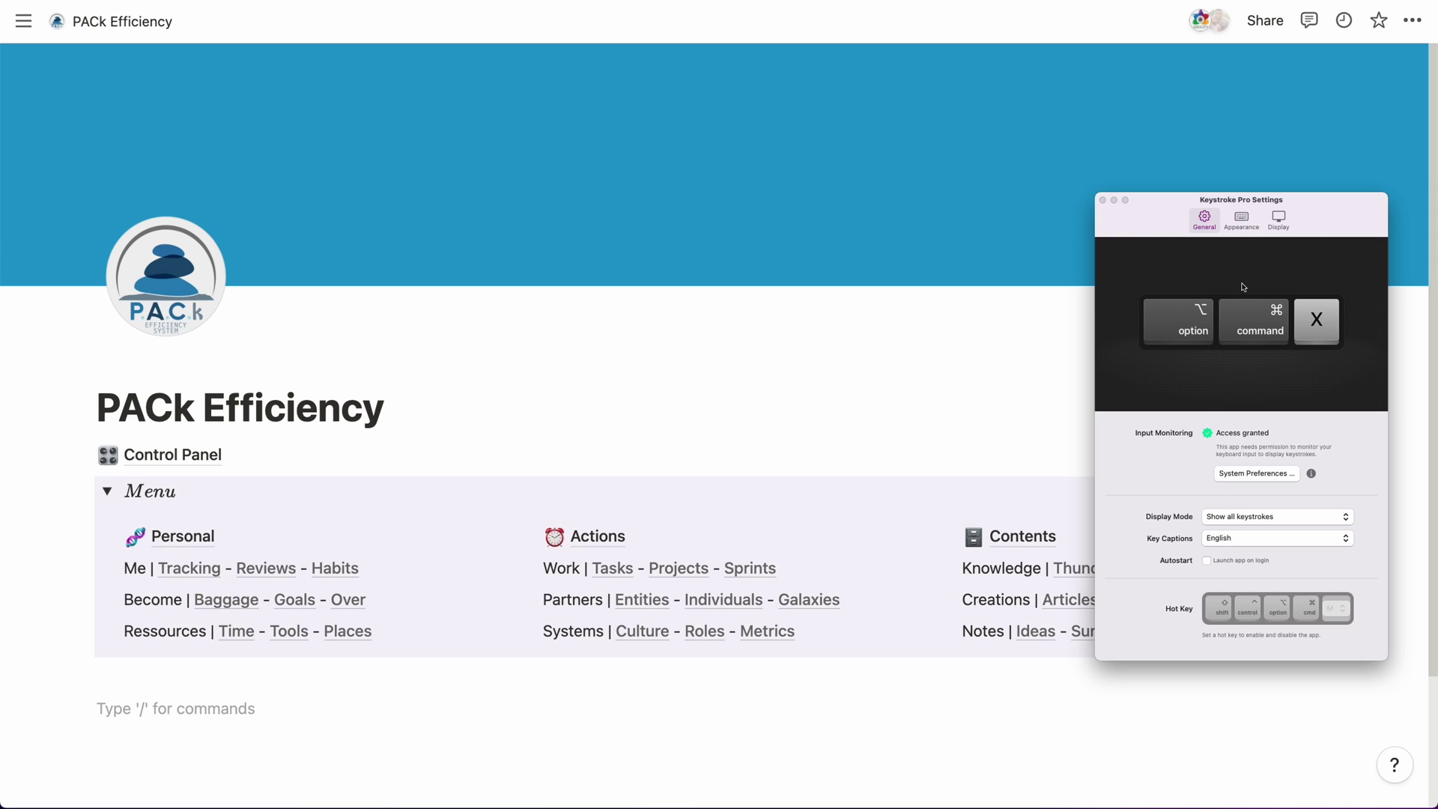
pyautogui.press('e')
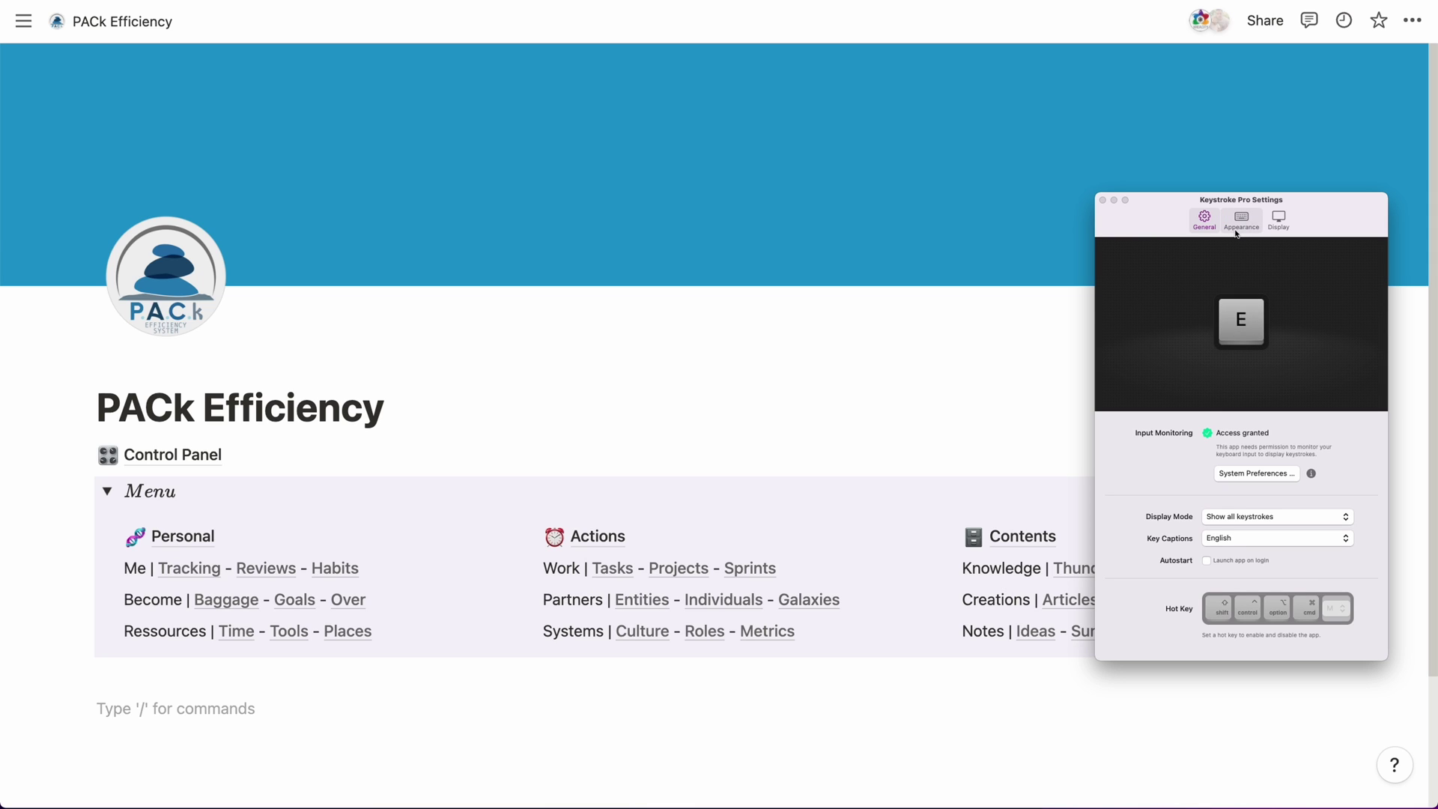
pyautogui.hotkey('shift', 'a')
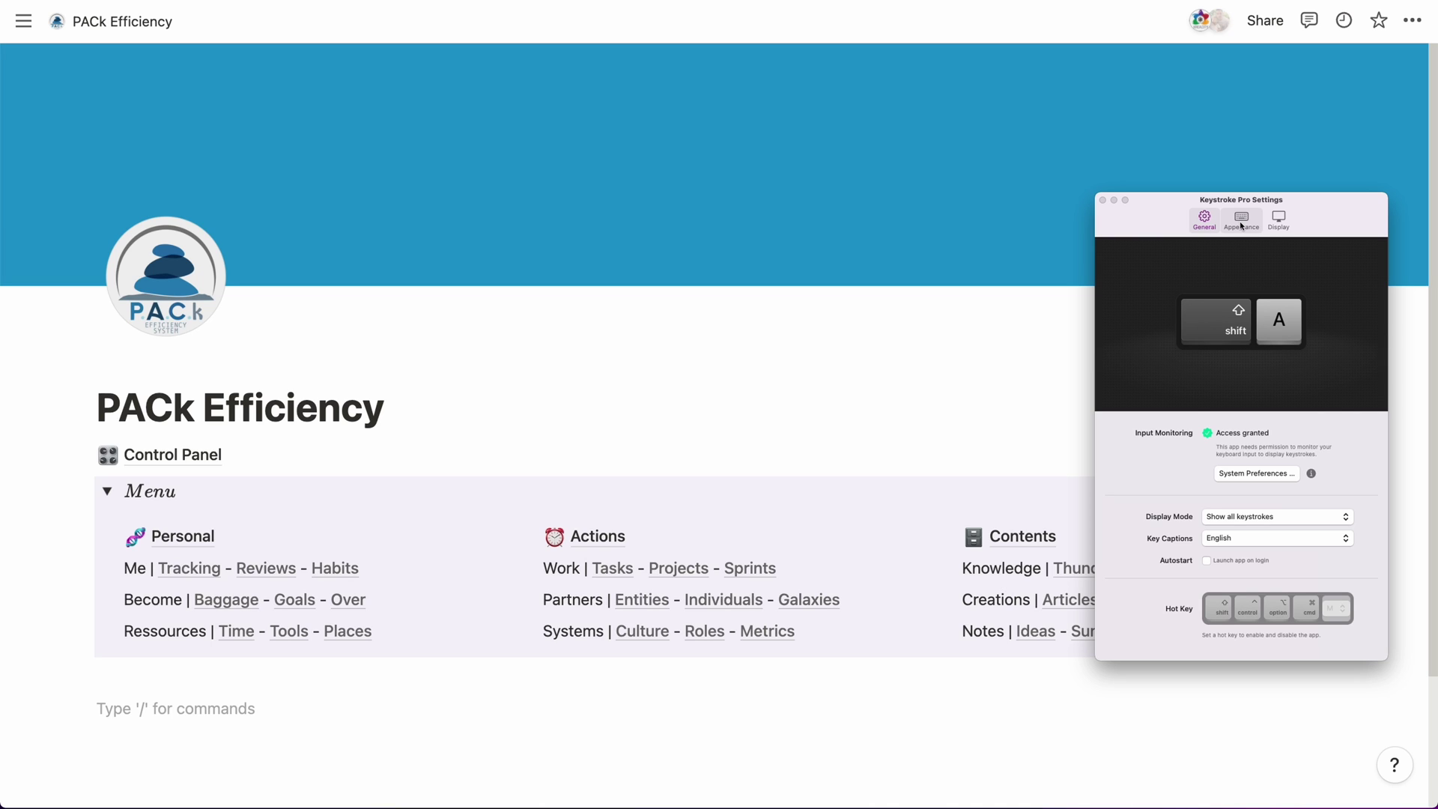
pyautogui.press('Return')
# - In Keystroke Pro's Appearance settings, try out alternative key styles and set Style to Minimal
pyautogui.click(1242, 222)
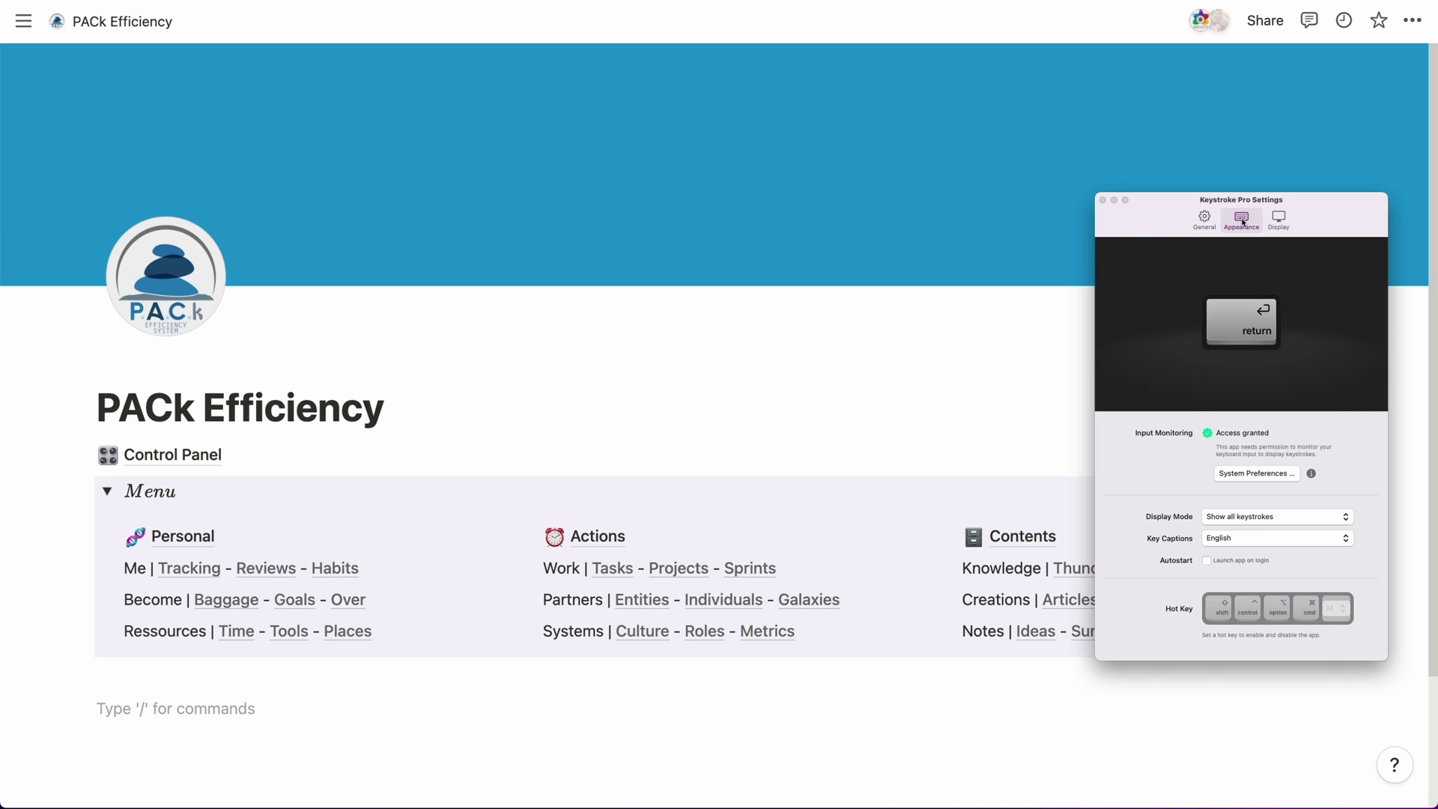
pyautogui.click(1228, 437)
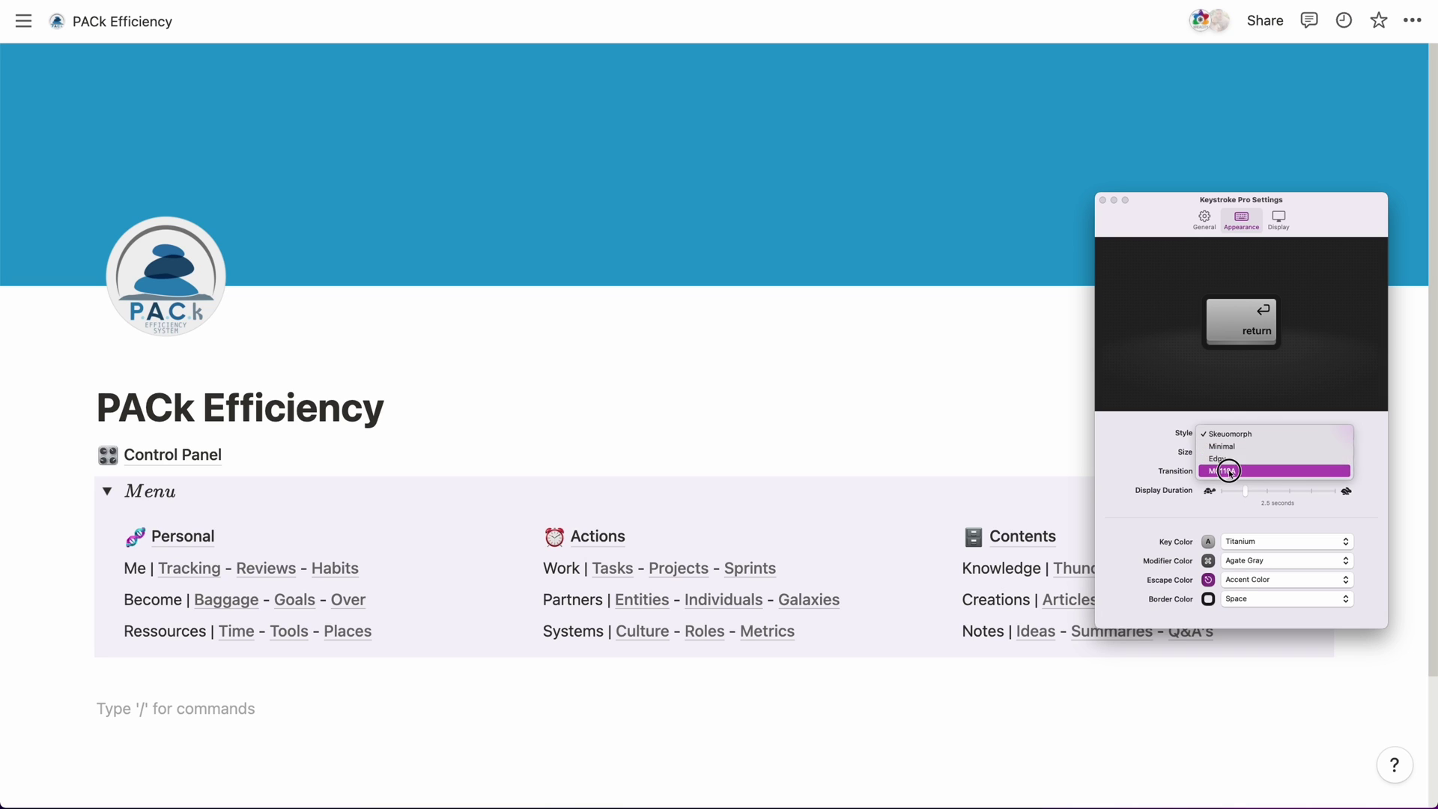
pyautogui.click(1223, 468)
pyautogui.click(1237, 441)
pyautogui.click(1239, 420)
pyautogui.click(1243, 433)
pyautogui.click(1243, 409)
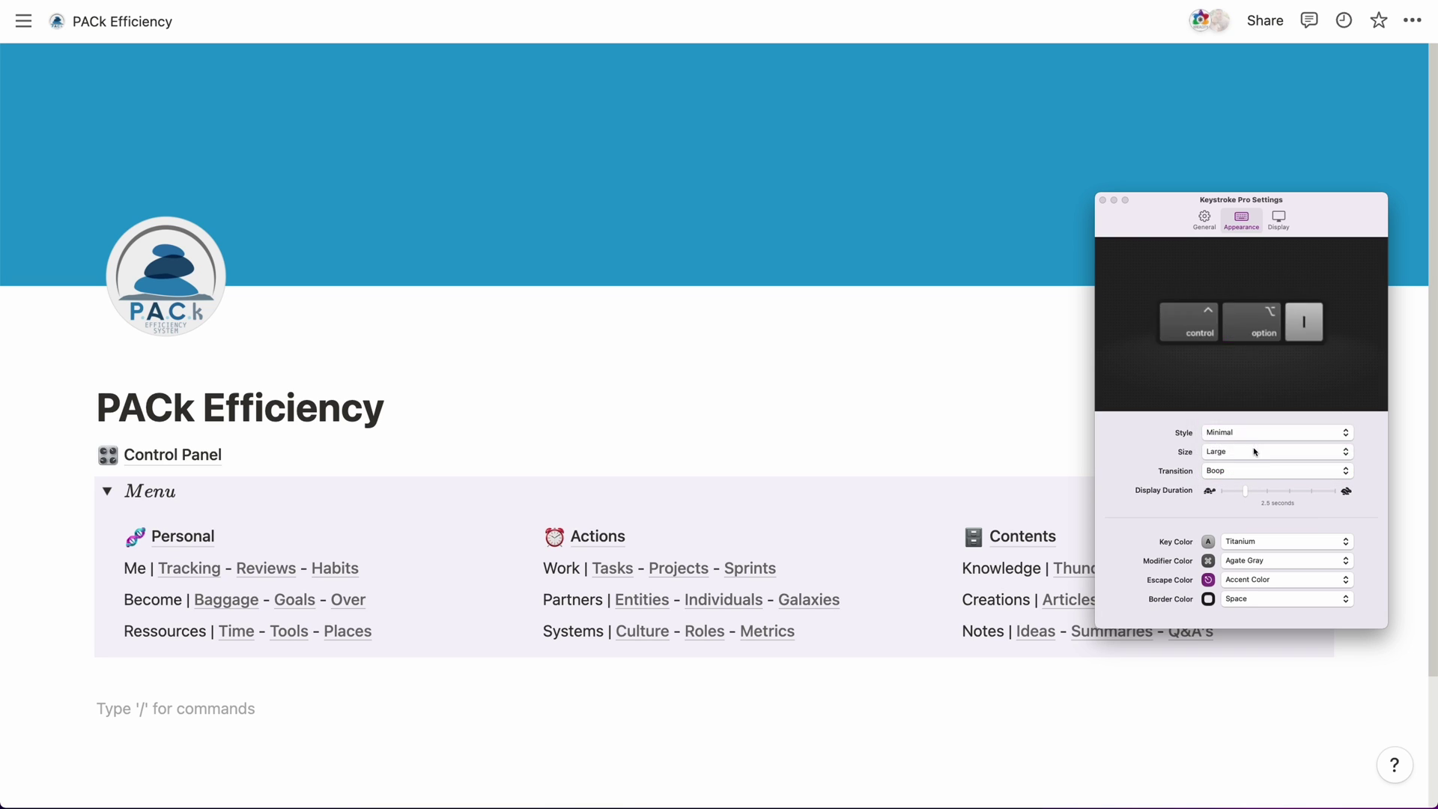
# - Set the keystroke display's transition to Jump
pyautogui.click(1259, 472)
pyautogui.click(1259, 485)
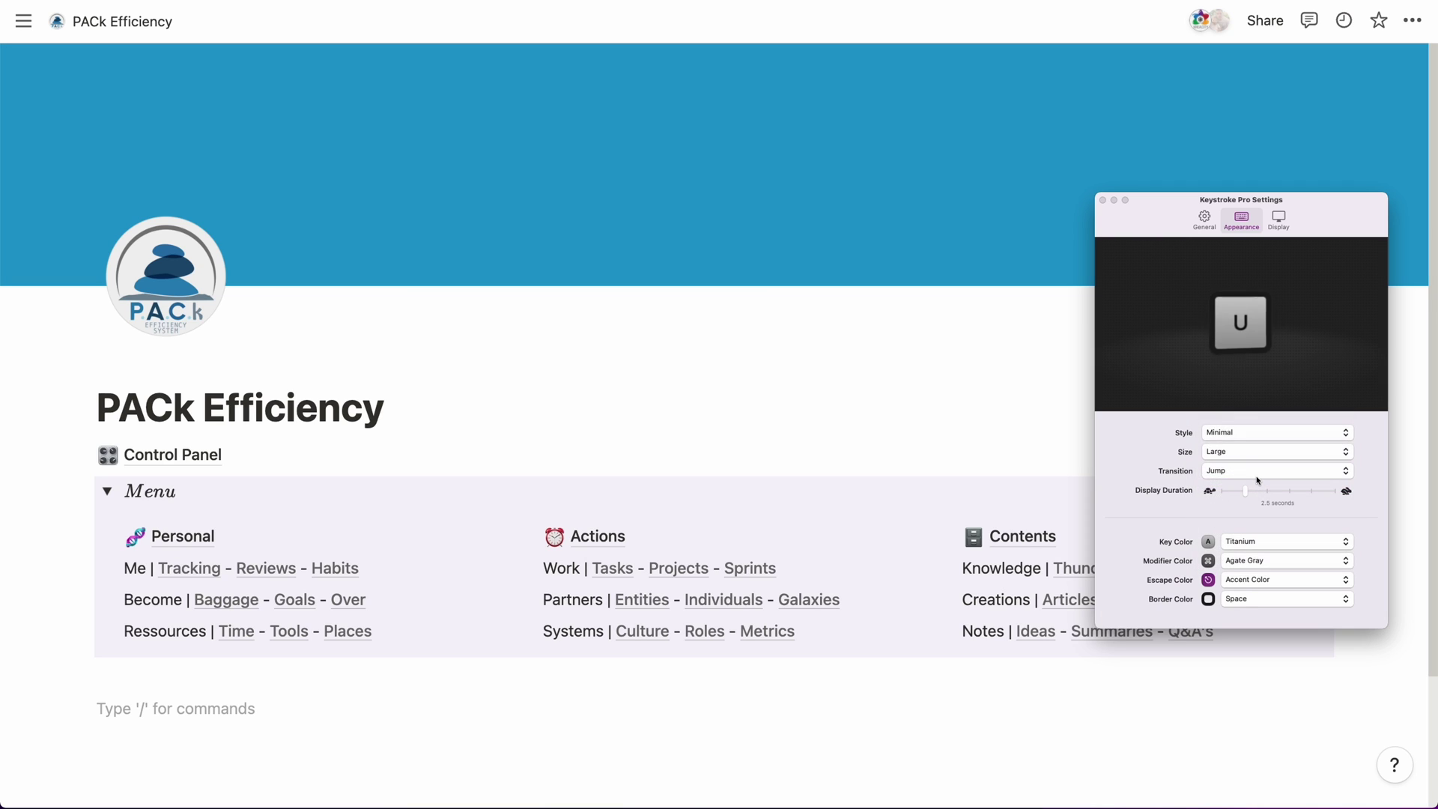
pyautogui.click(1259, 474)
pyautogui.click(1259, 496)
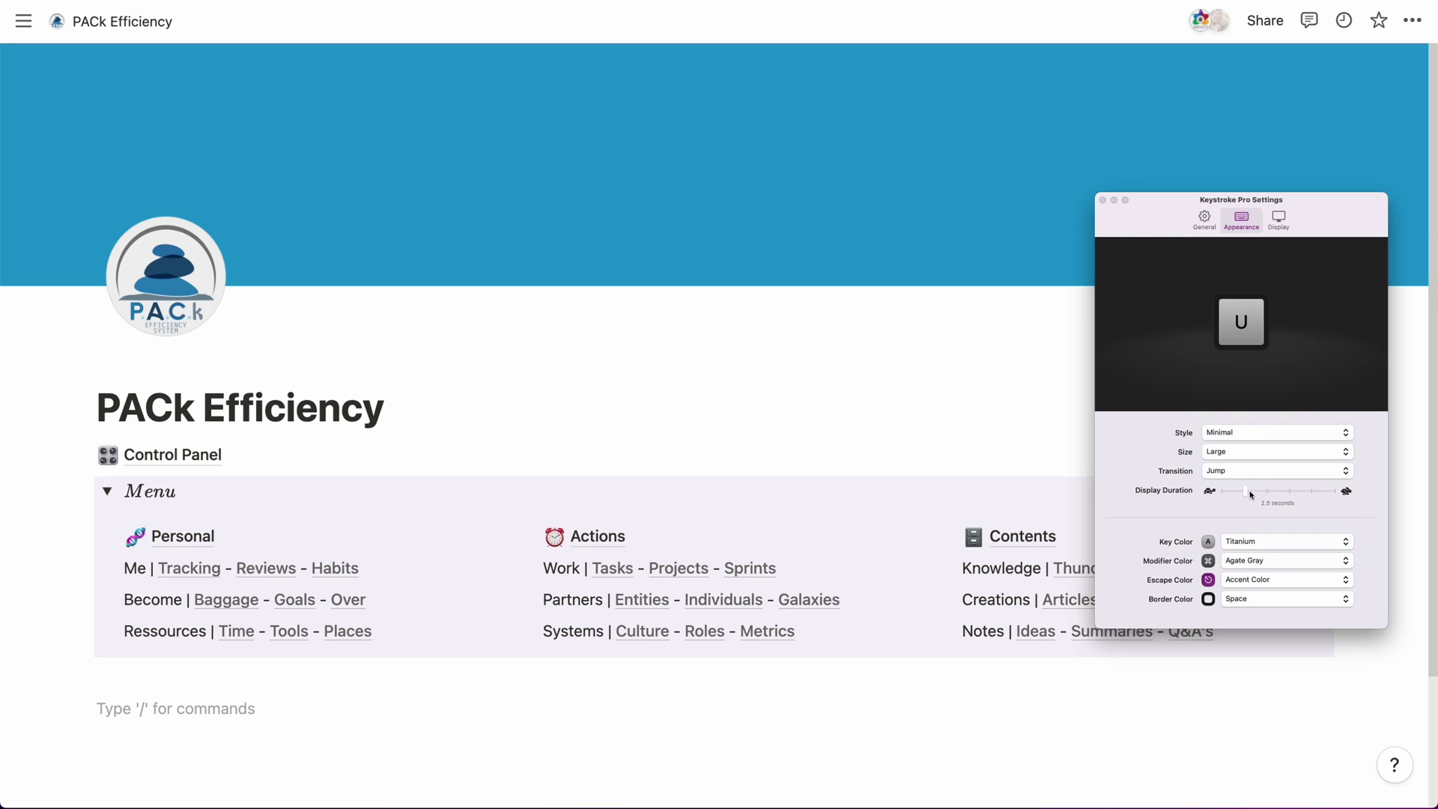
# - Set the keystroke display to the Jump transition and Medium size, and shorten its display duration
pyautogui.click(1259, 474)
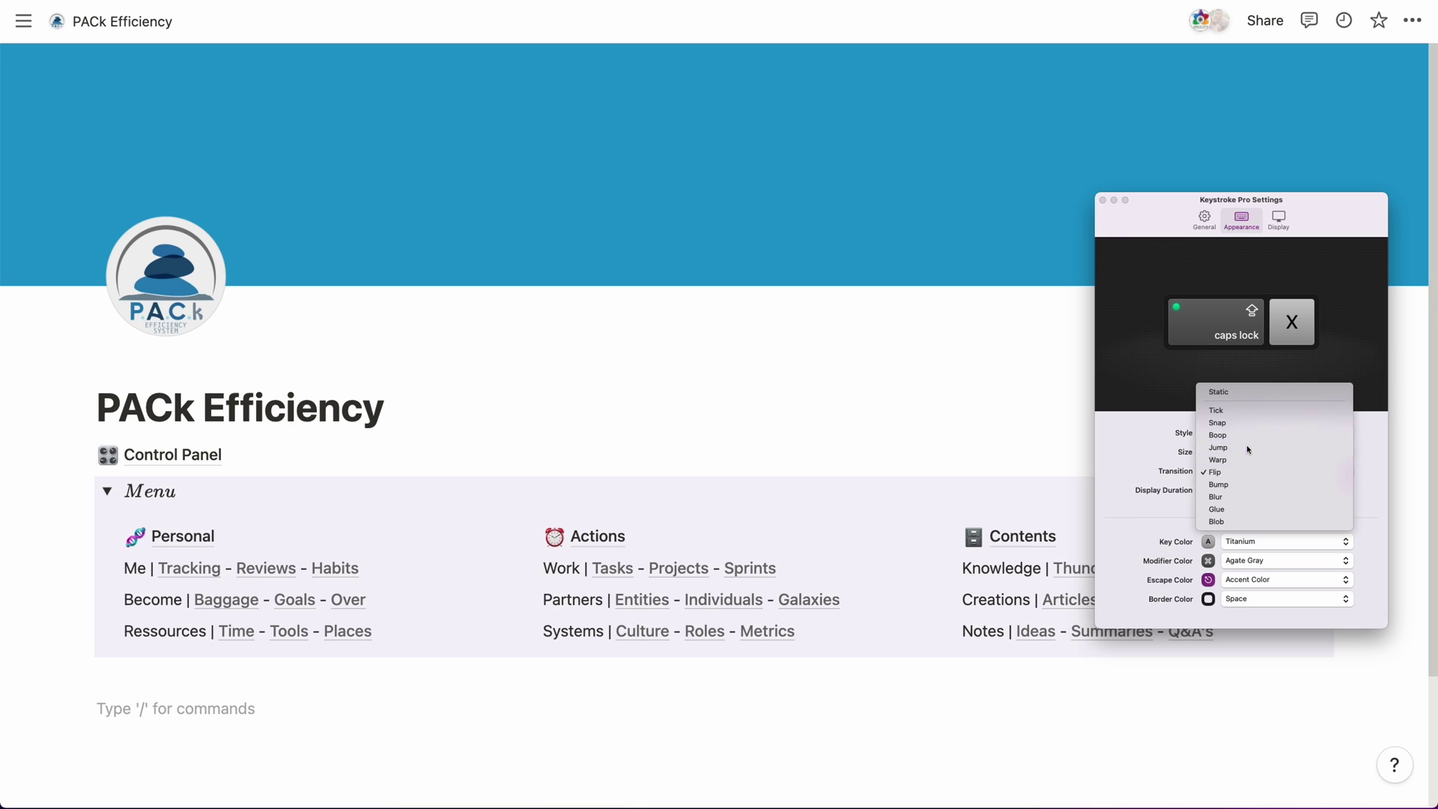
pyautogui.click(1240, 450)
pyautogui.click(1239, 457)
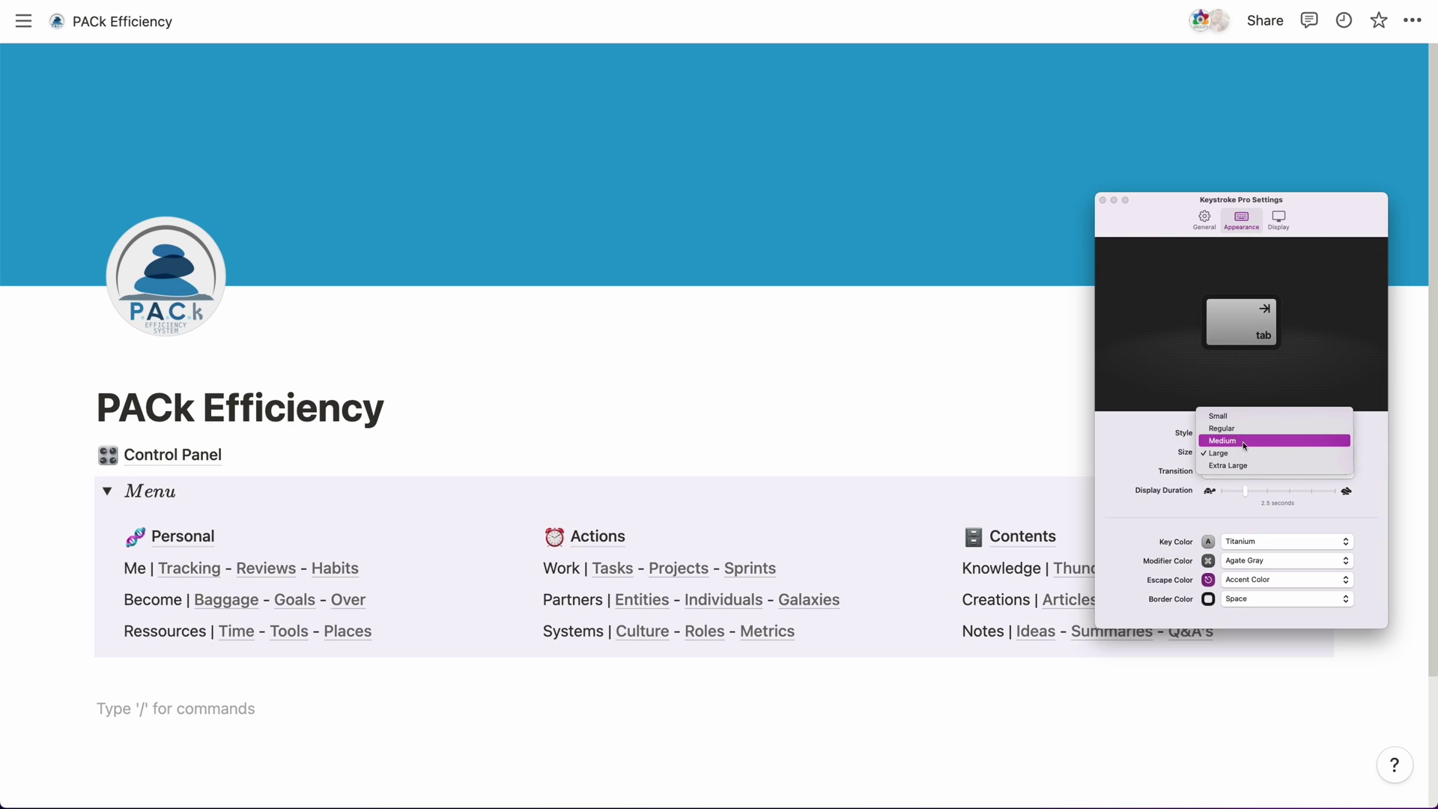
pyautogui.click(1245, 440)
pyautogui.moveTo(1246, 490); pyautogui.dragTo(1289, 492)
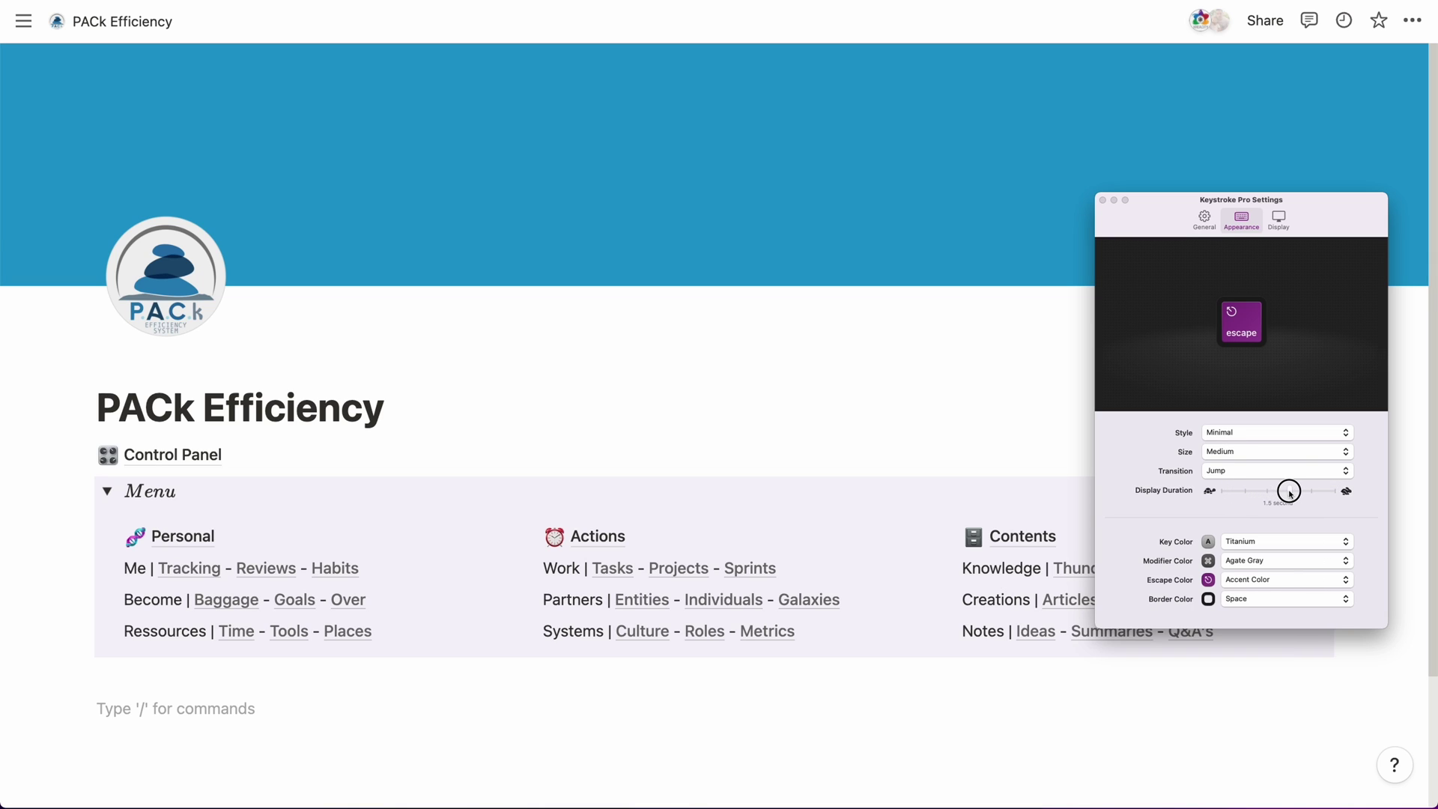
# - Try Accent Color, Canary Yellow and 1984s Beige as the key color, and set Key Color to Aluminium
pyautogui.click(1243, 540)
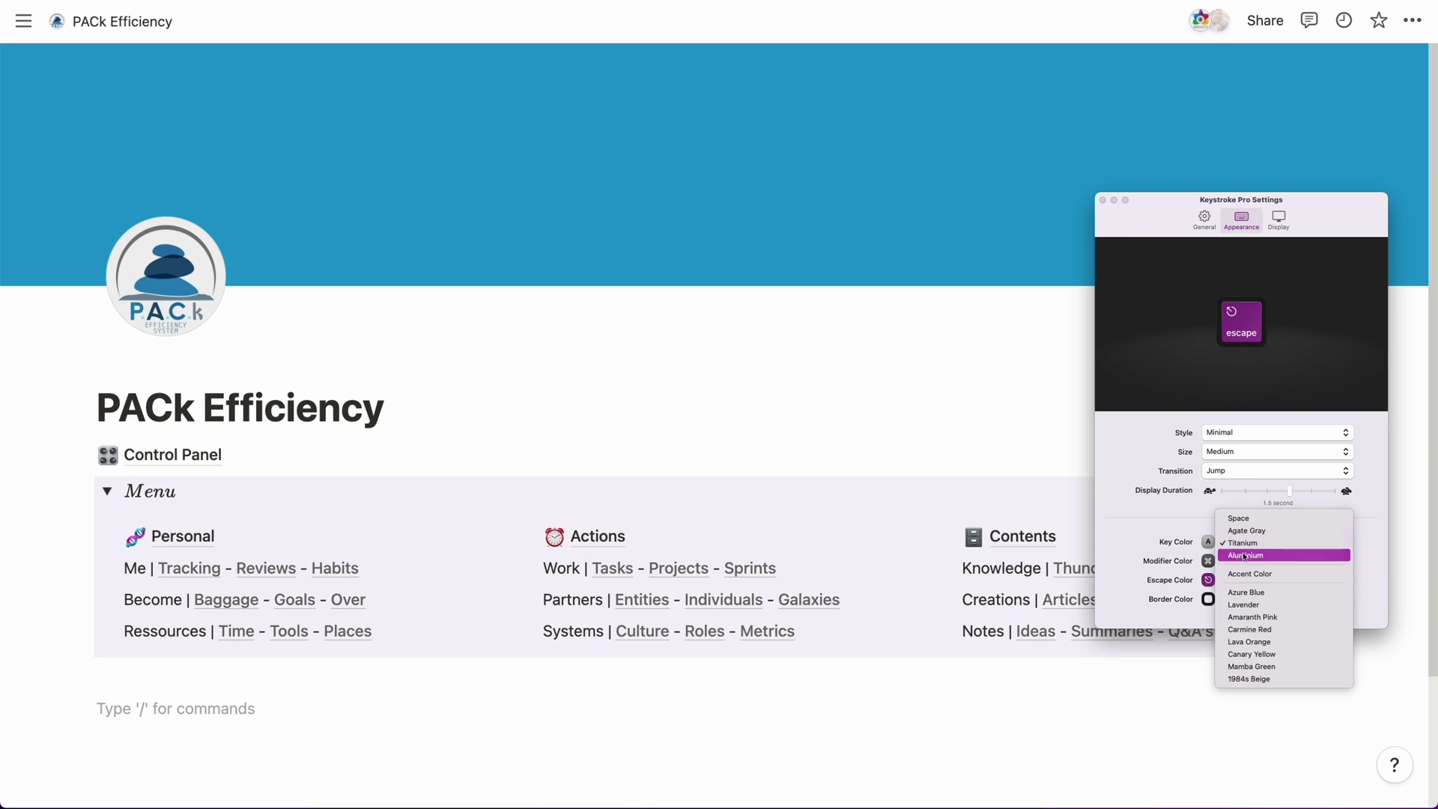
pyautogui.click(1250, 570)
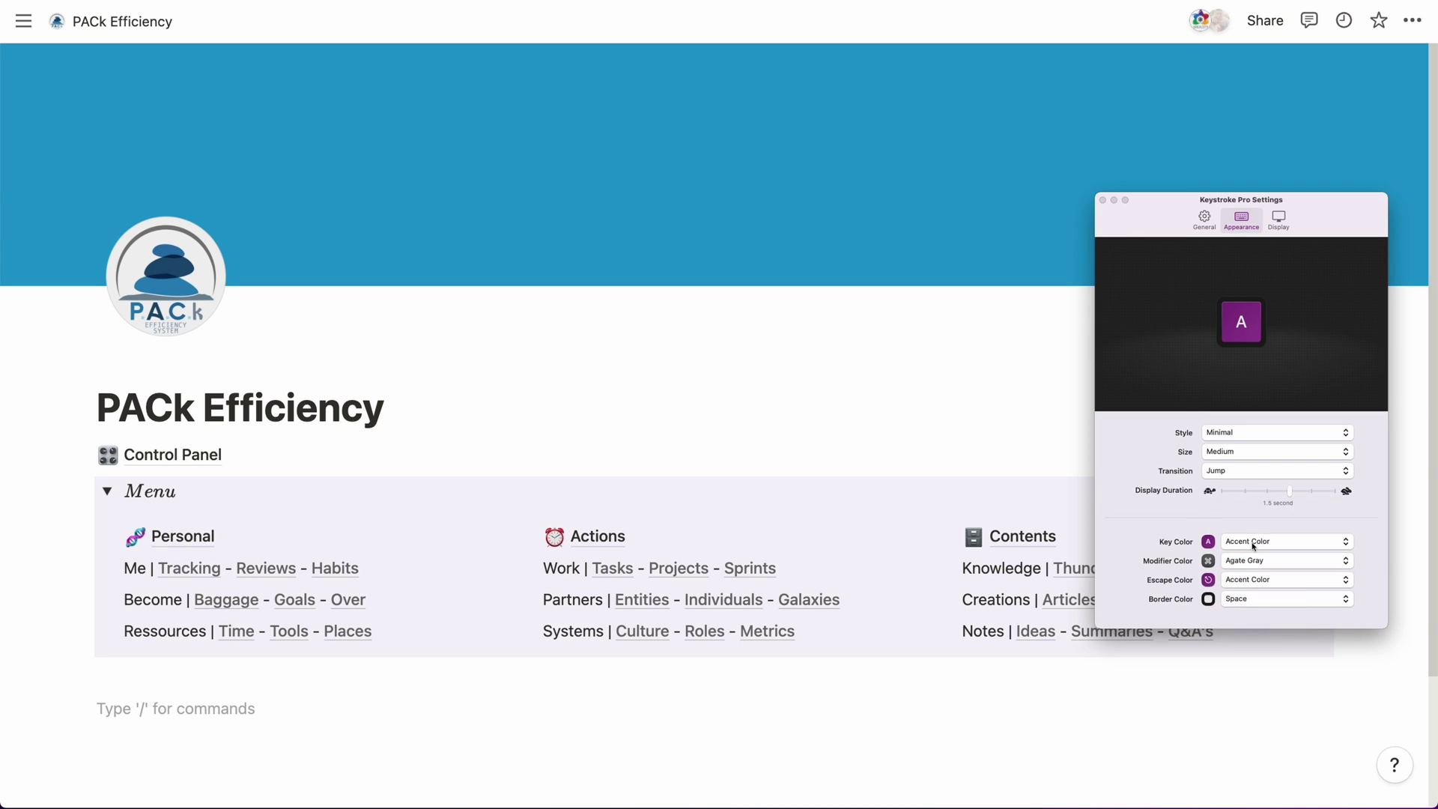
pyautogui.click(1255, 543)
pyautogui.click(1257, 622)
pyautogui.click(1257, 548)
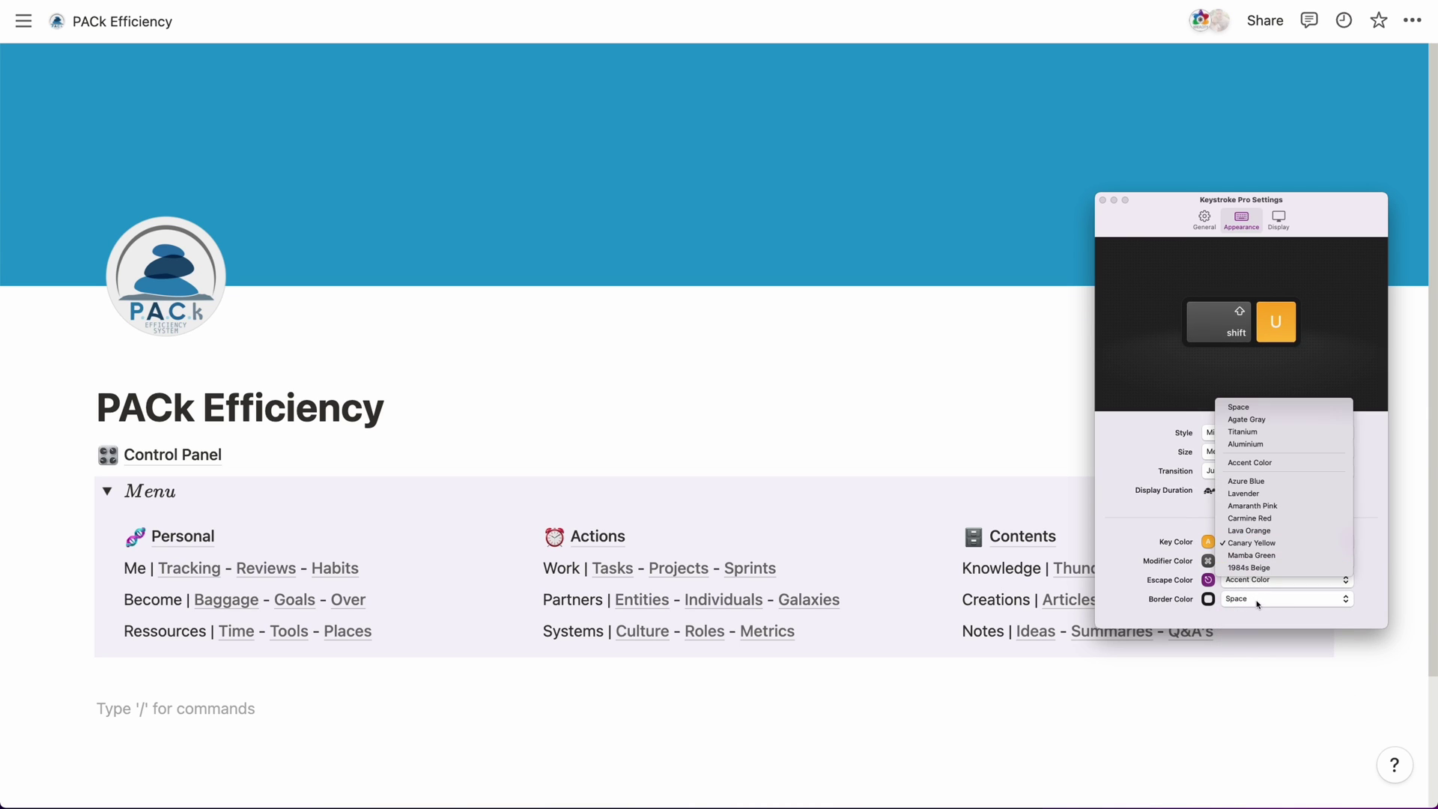
pyautogui.click(1256, 569)
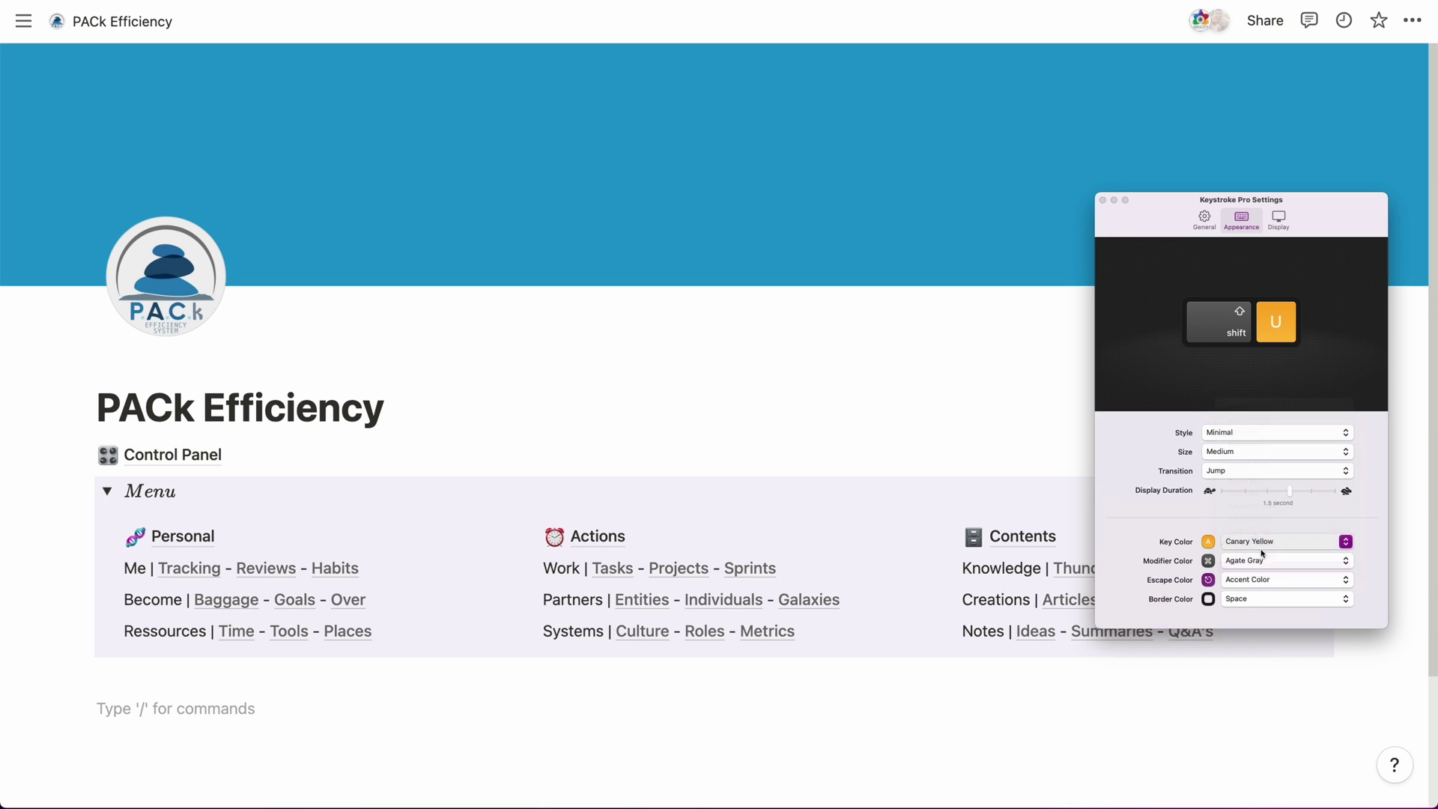
pyautogui.click(1262, 543)
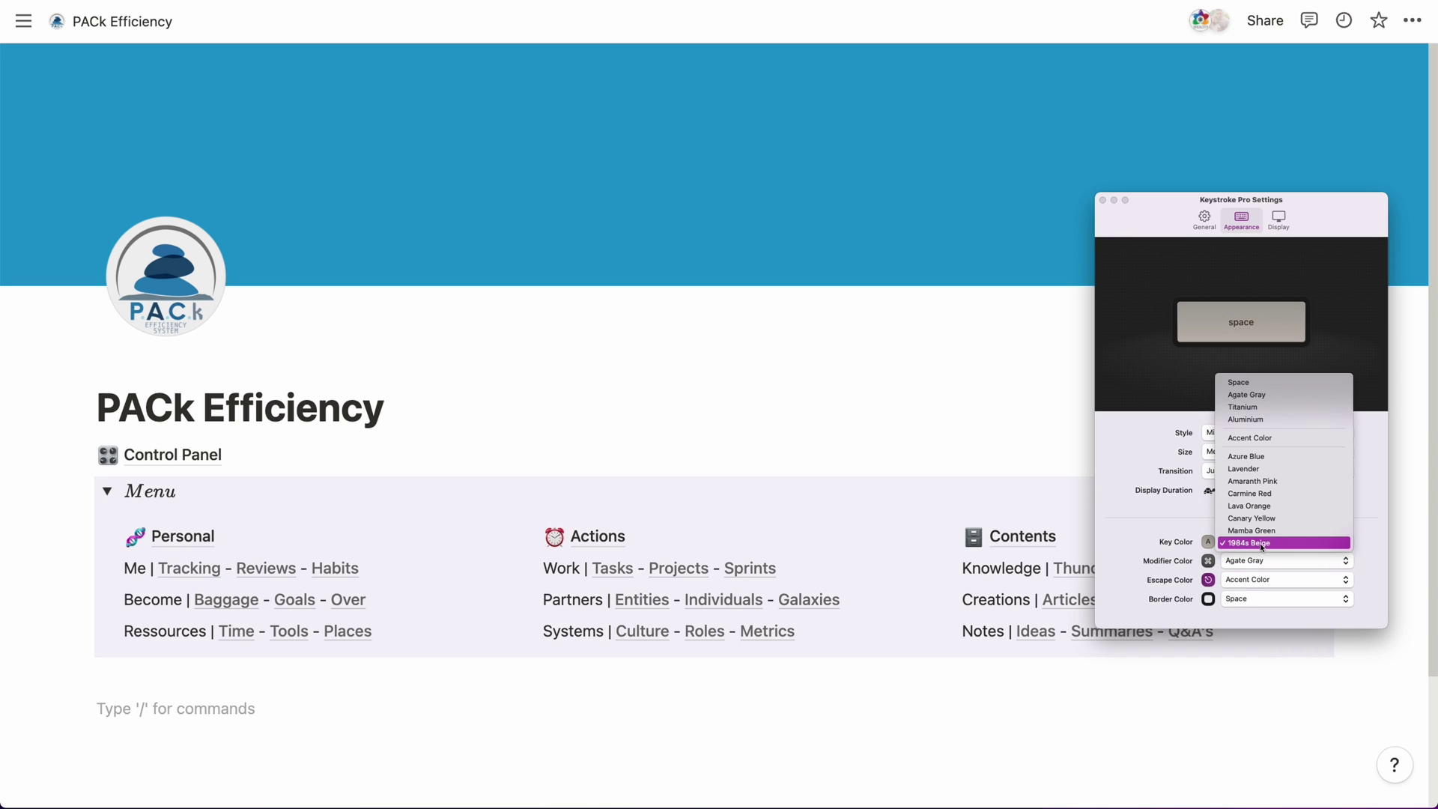
pyautogui.click(1265, 419)
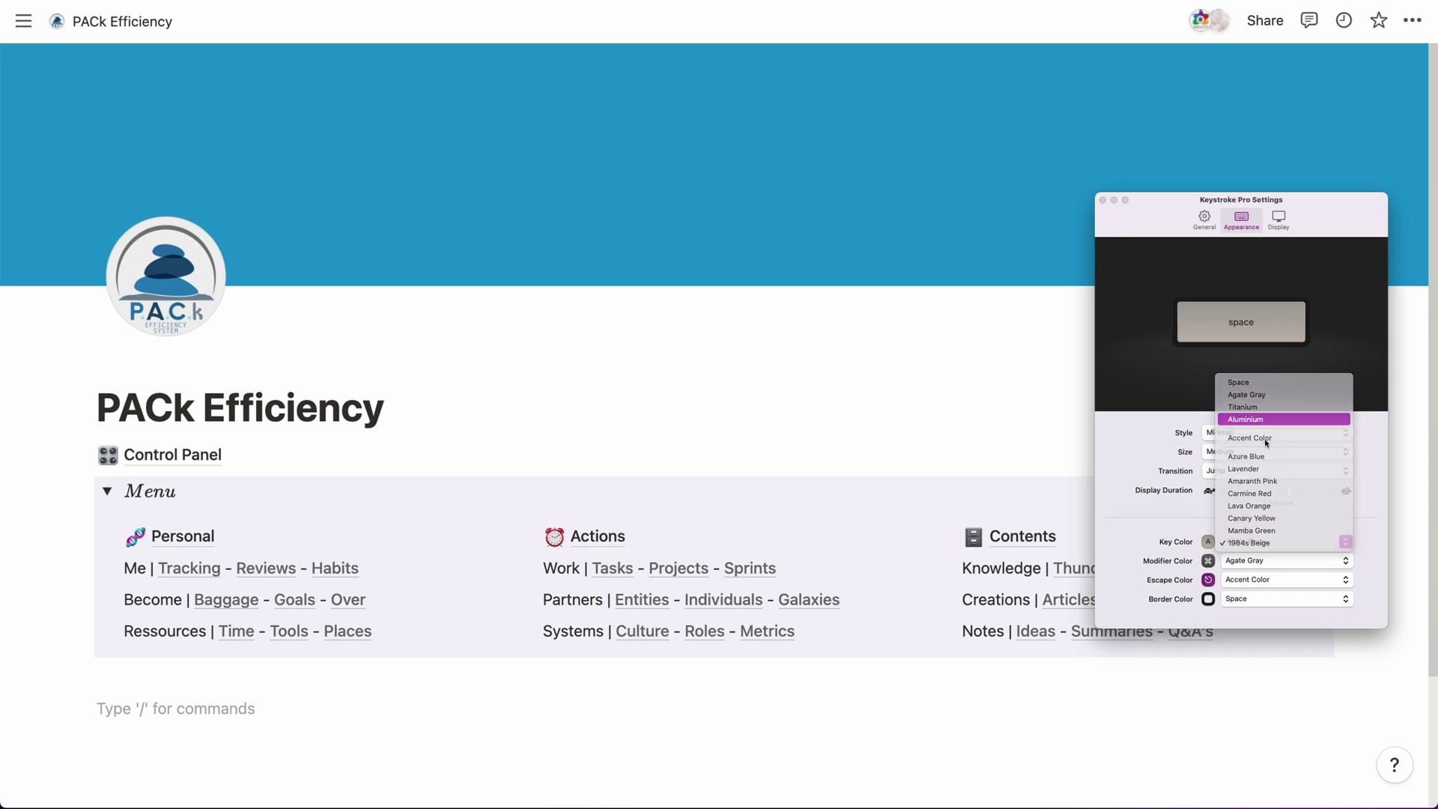
# - Review the modifier and border color options, and test the key display with Command-Z on the PACk Efficiency page
pyautogui.click(1265, 563)
pyautogui.click(1232, 562)
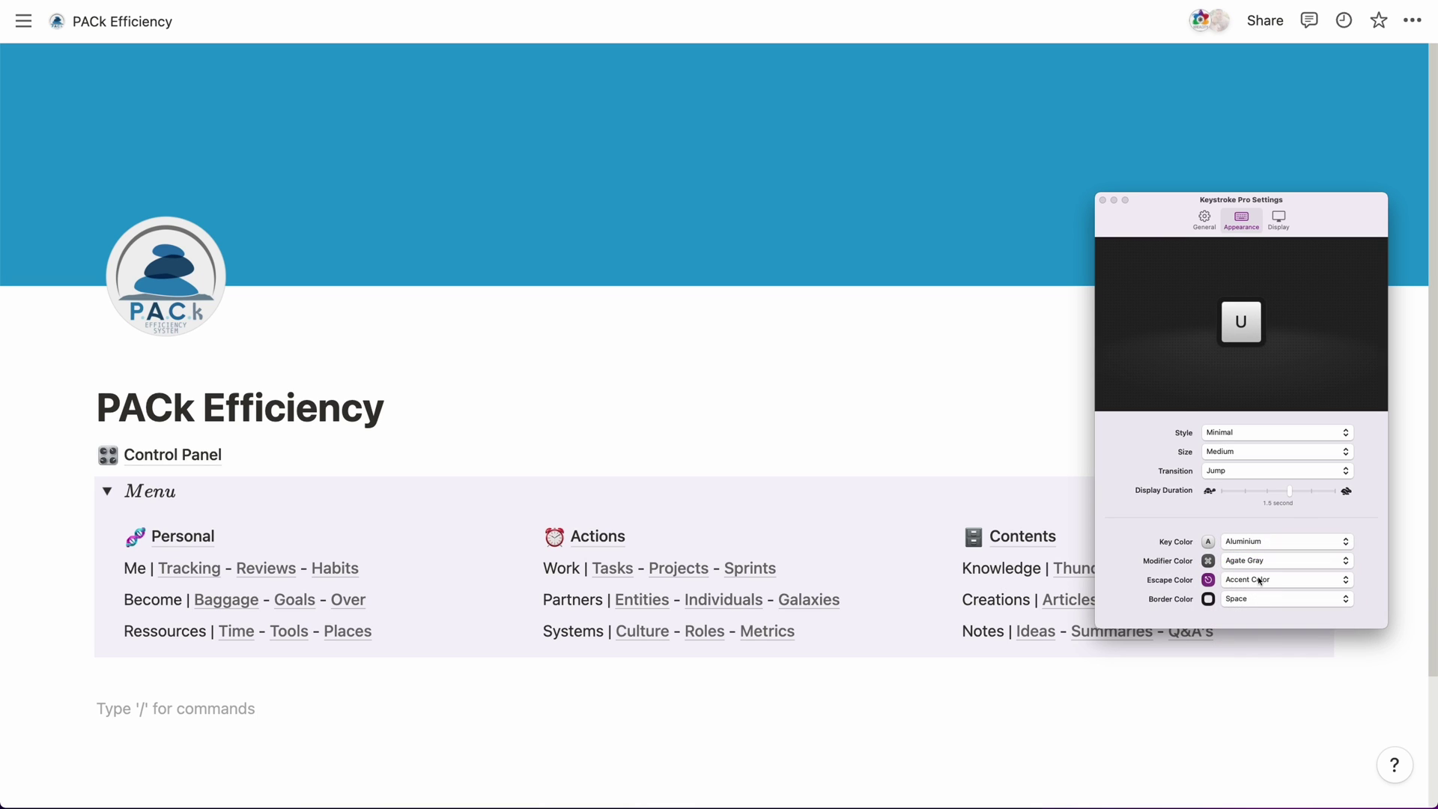
pyautogui.click(1256, 601)
pyautogui.click(388, 692)
pyautogui.press('super+z')
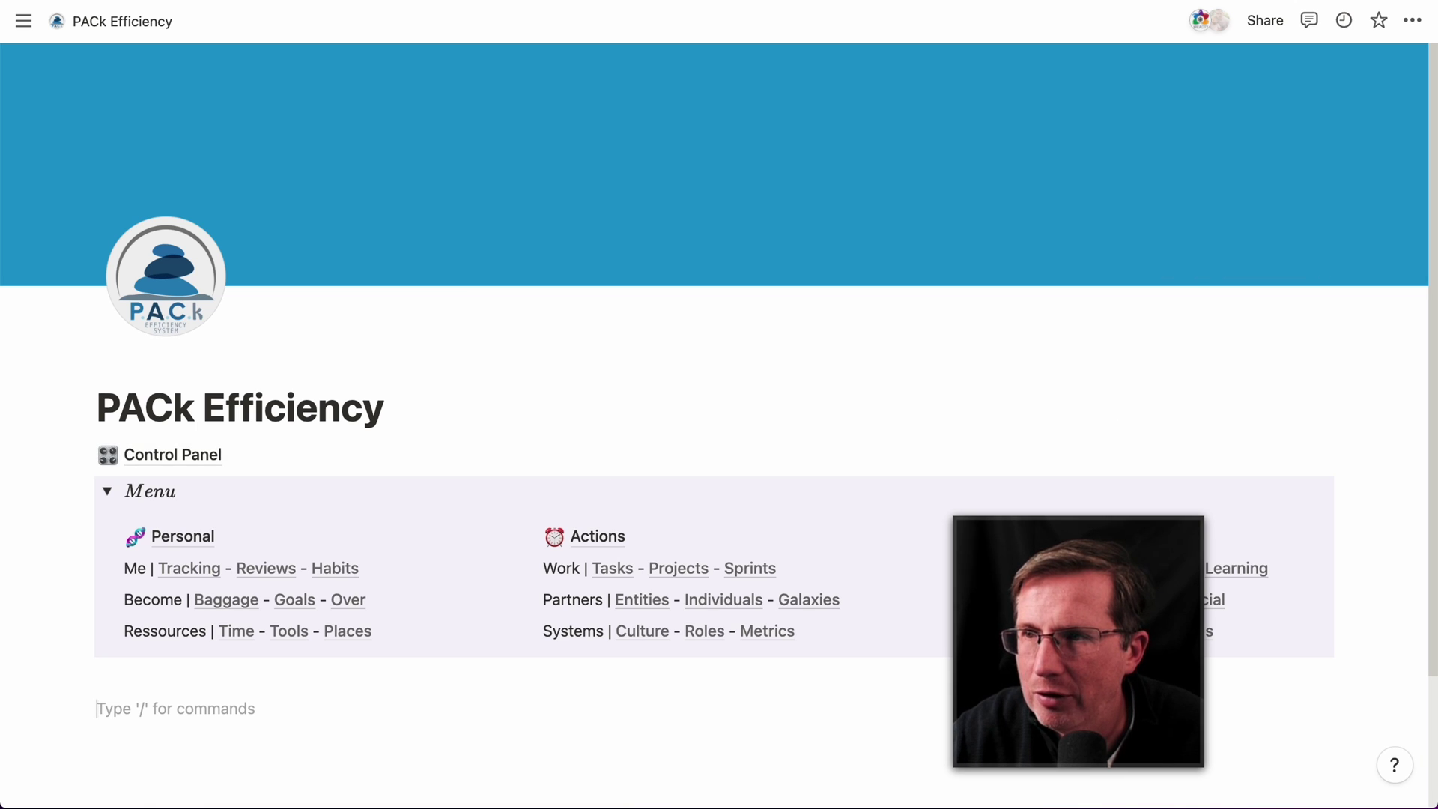
# - Switch to Mirror Magnet, place its settings window away from the camera overlay and review its Camera and Appearance settings
pyautogui.moveTo(1135, 252); pyautogui.dragTo(361, 87)
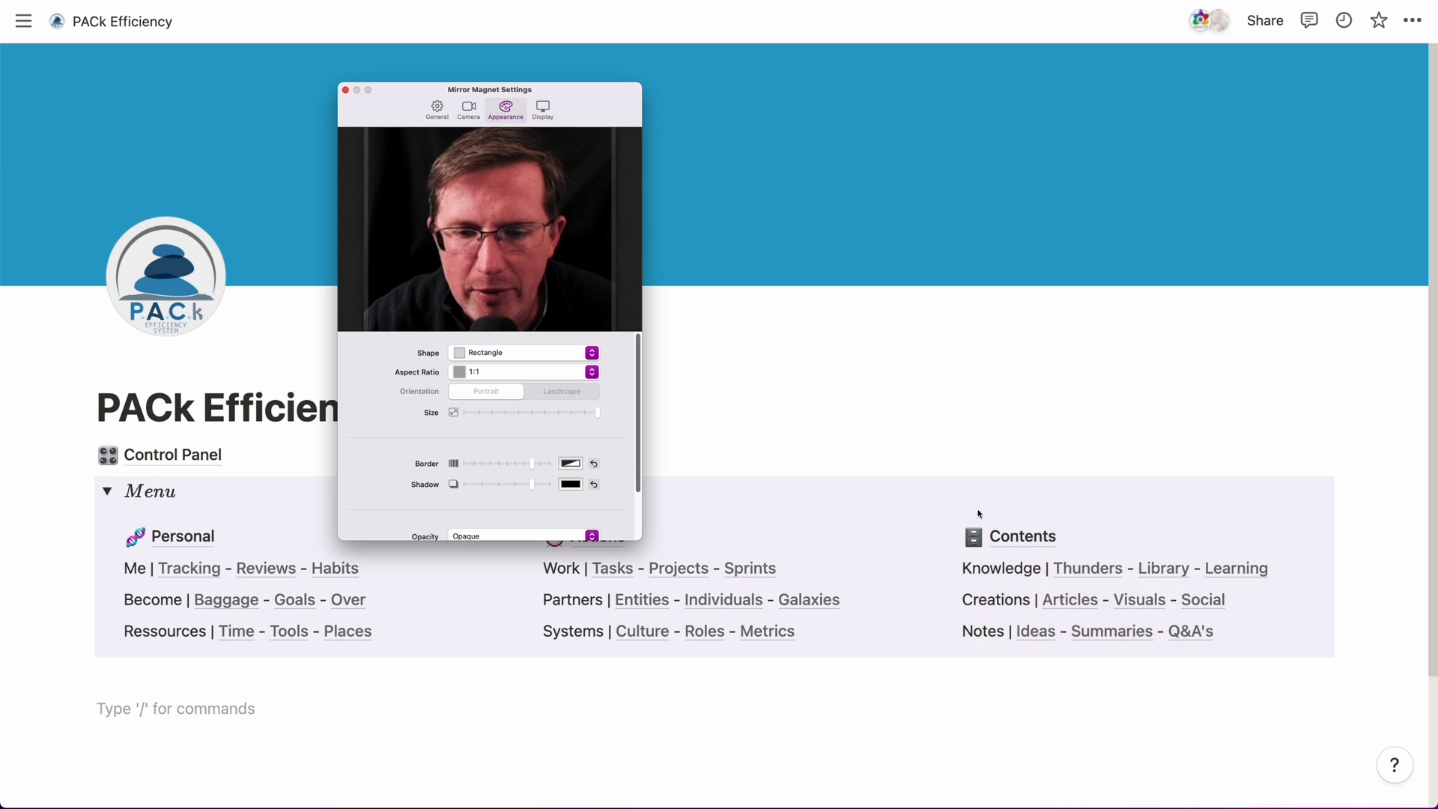
pyautogui.click(476, 110)
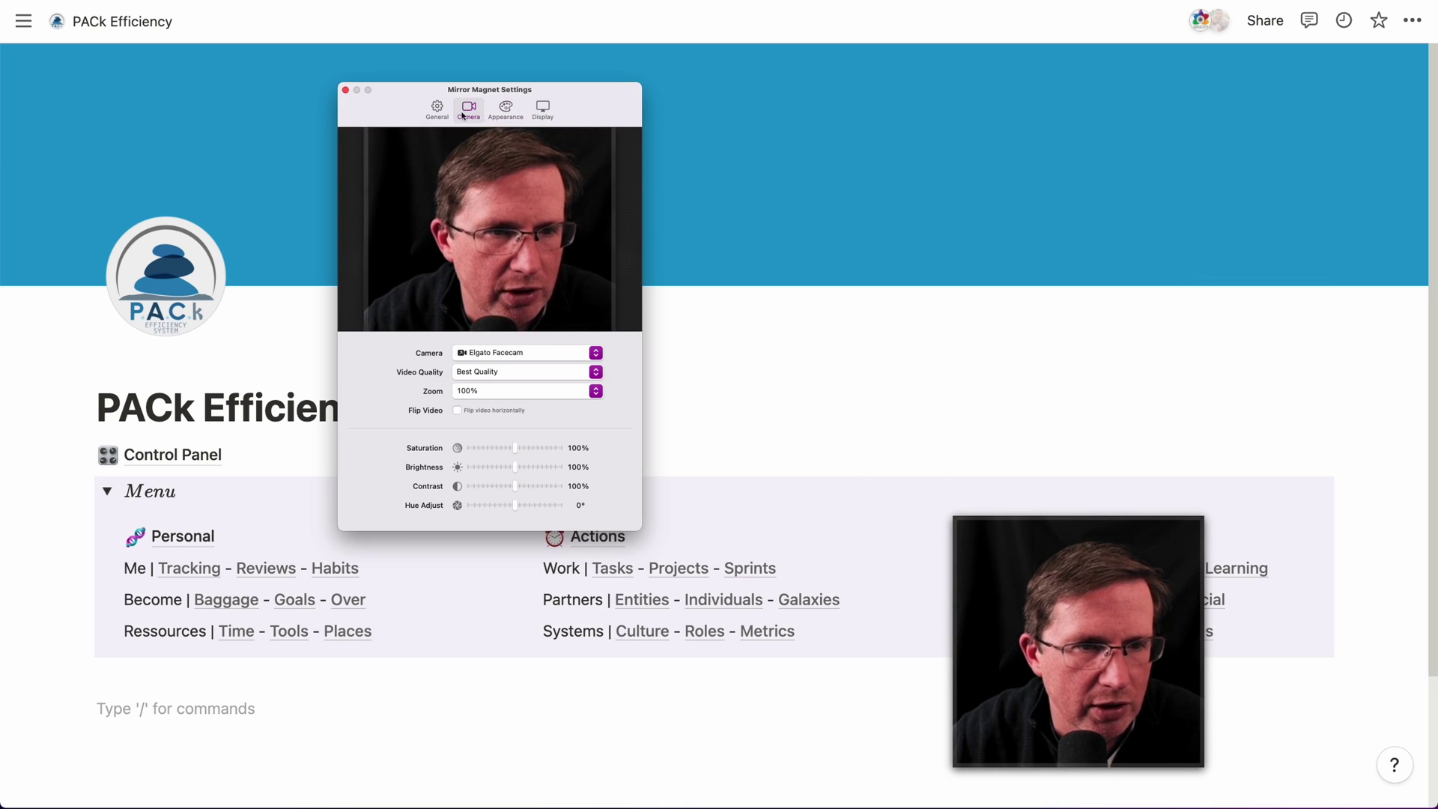
pyautogui.click(506, 109)
pyautogui.scroll(-3, 473, 392)
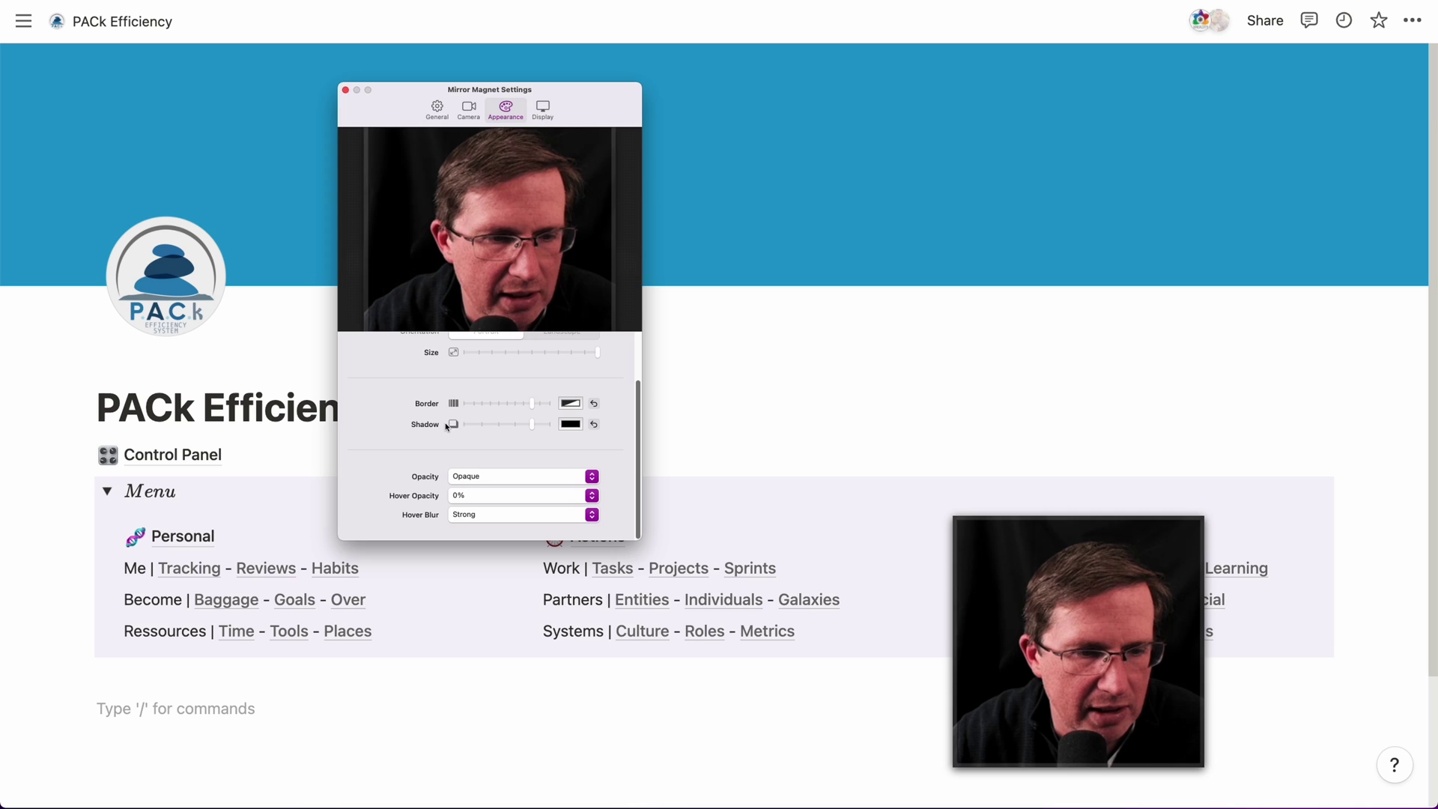
# - Test the camera overlay with Hover Opacity at 50% and restore it to 0%
pyautogui.click(491, 496)
pyautogui.click(488, 436)
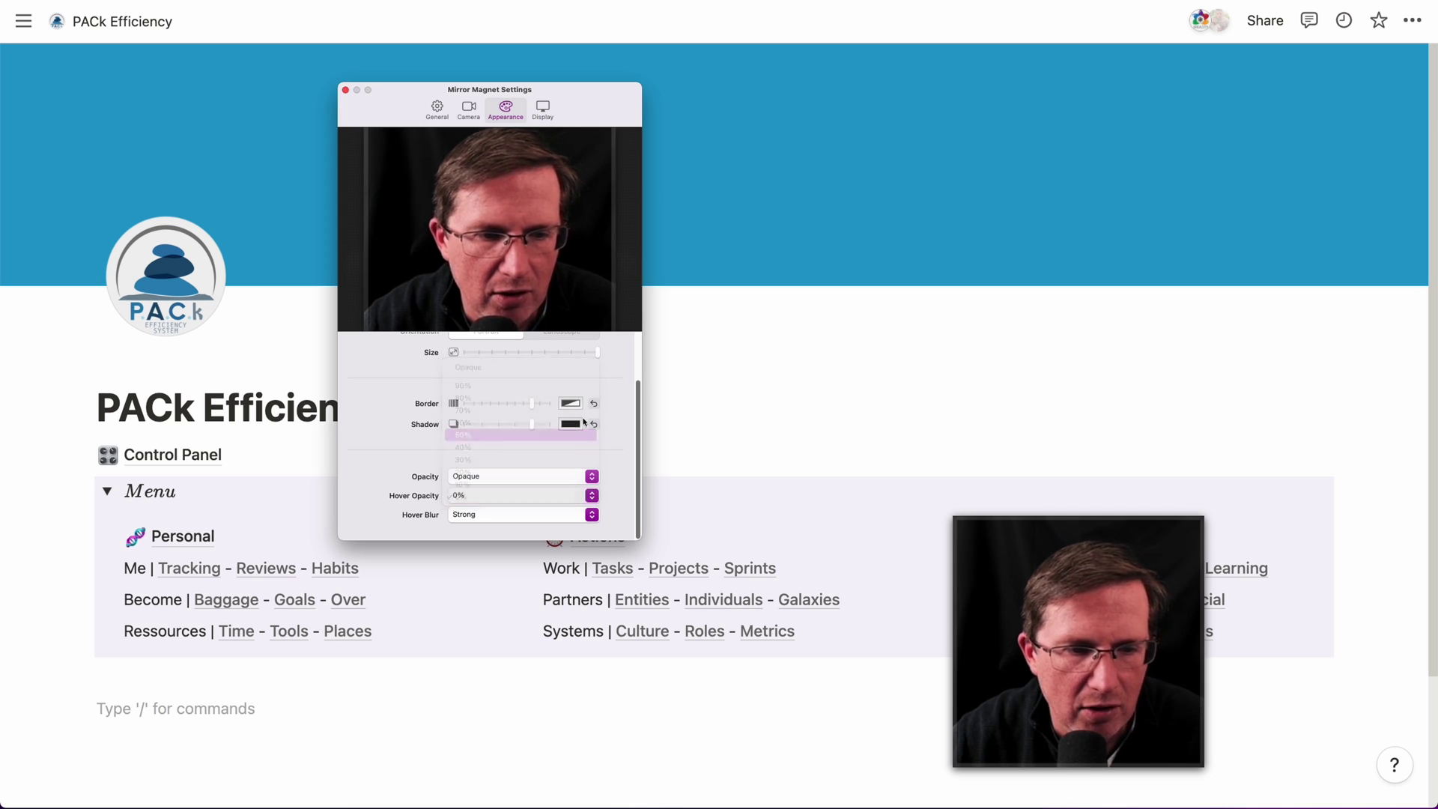
pyautogui.moveTo(1060, 575)
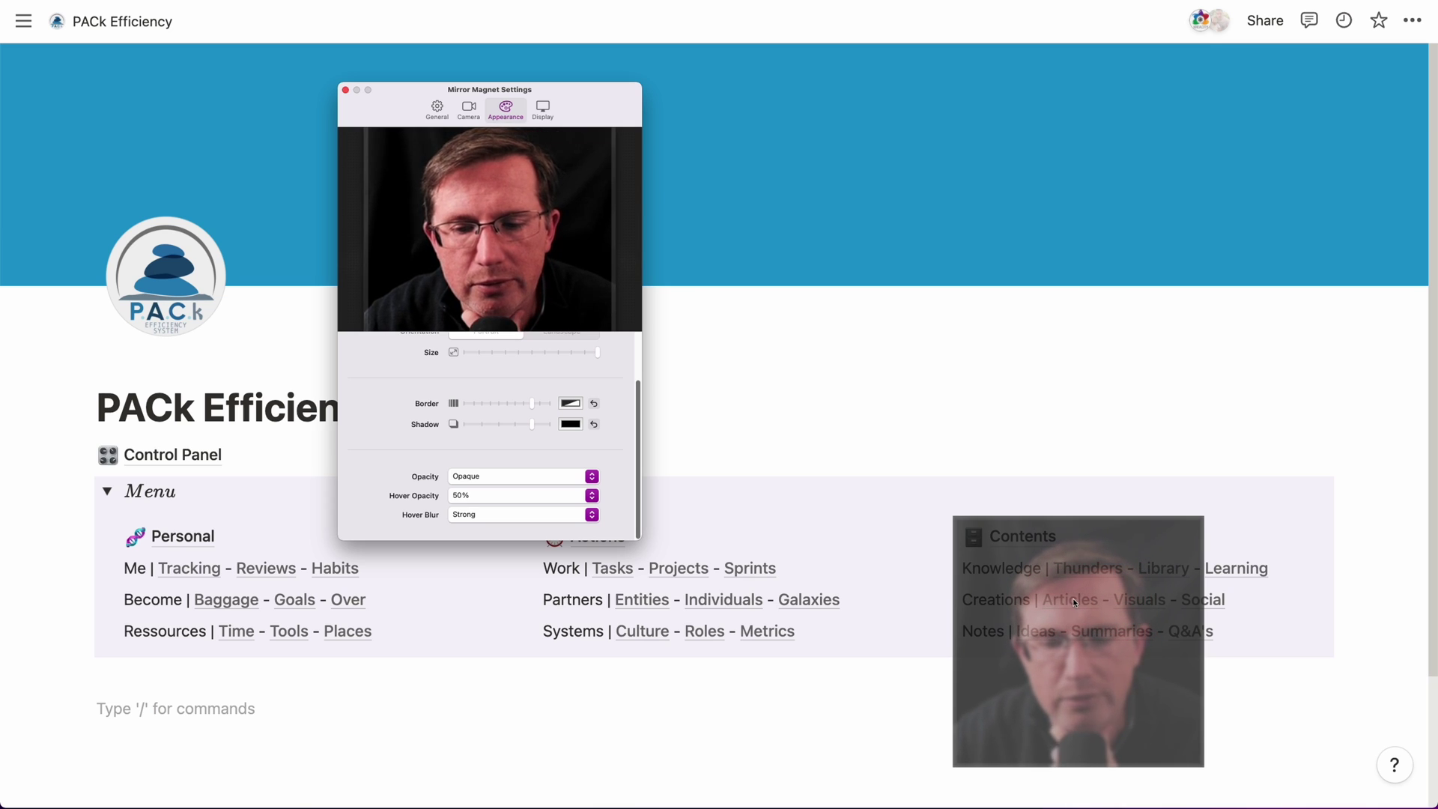
pyautogui.click(546, 496)
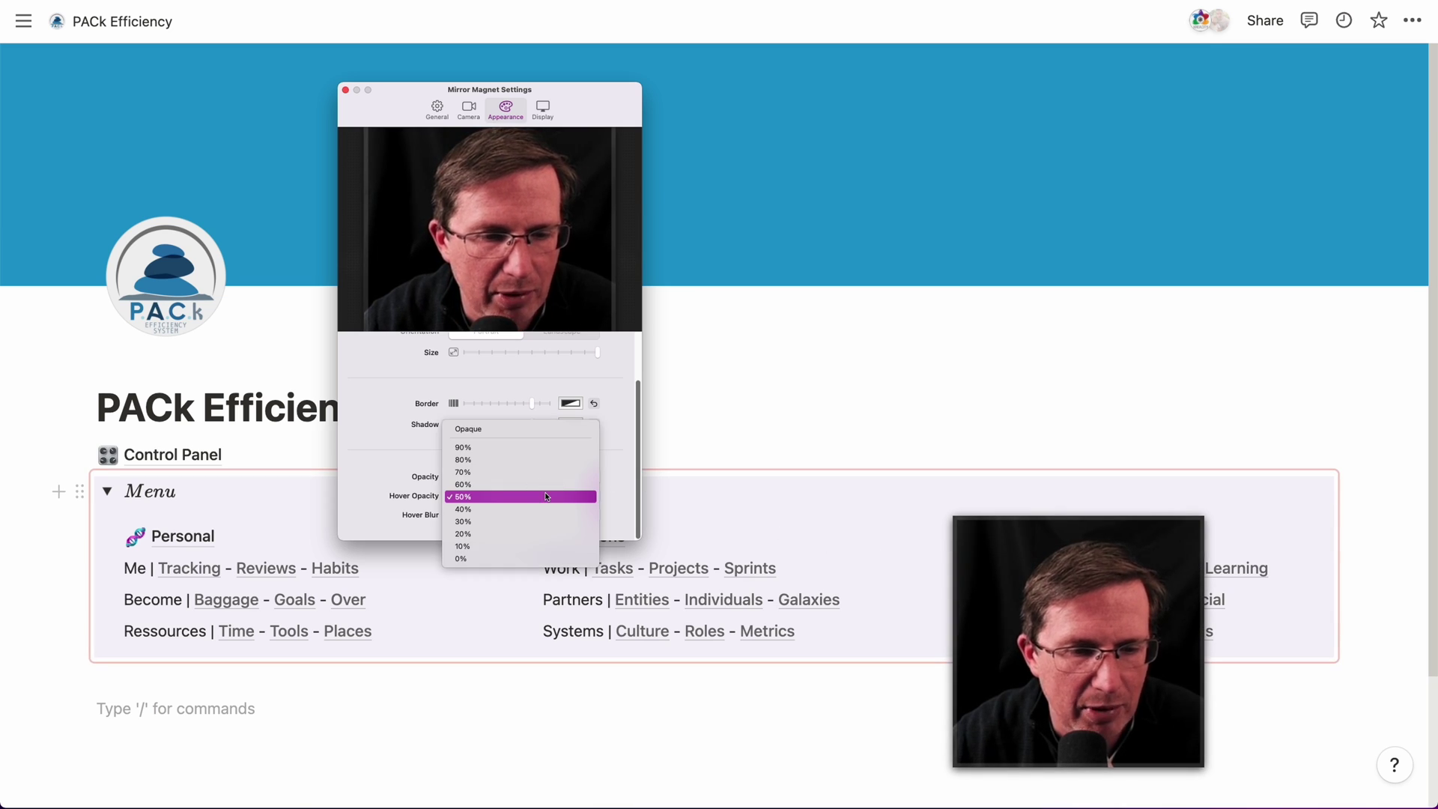
pyautogui.click(493, 556)
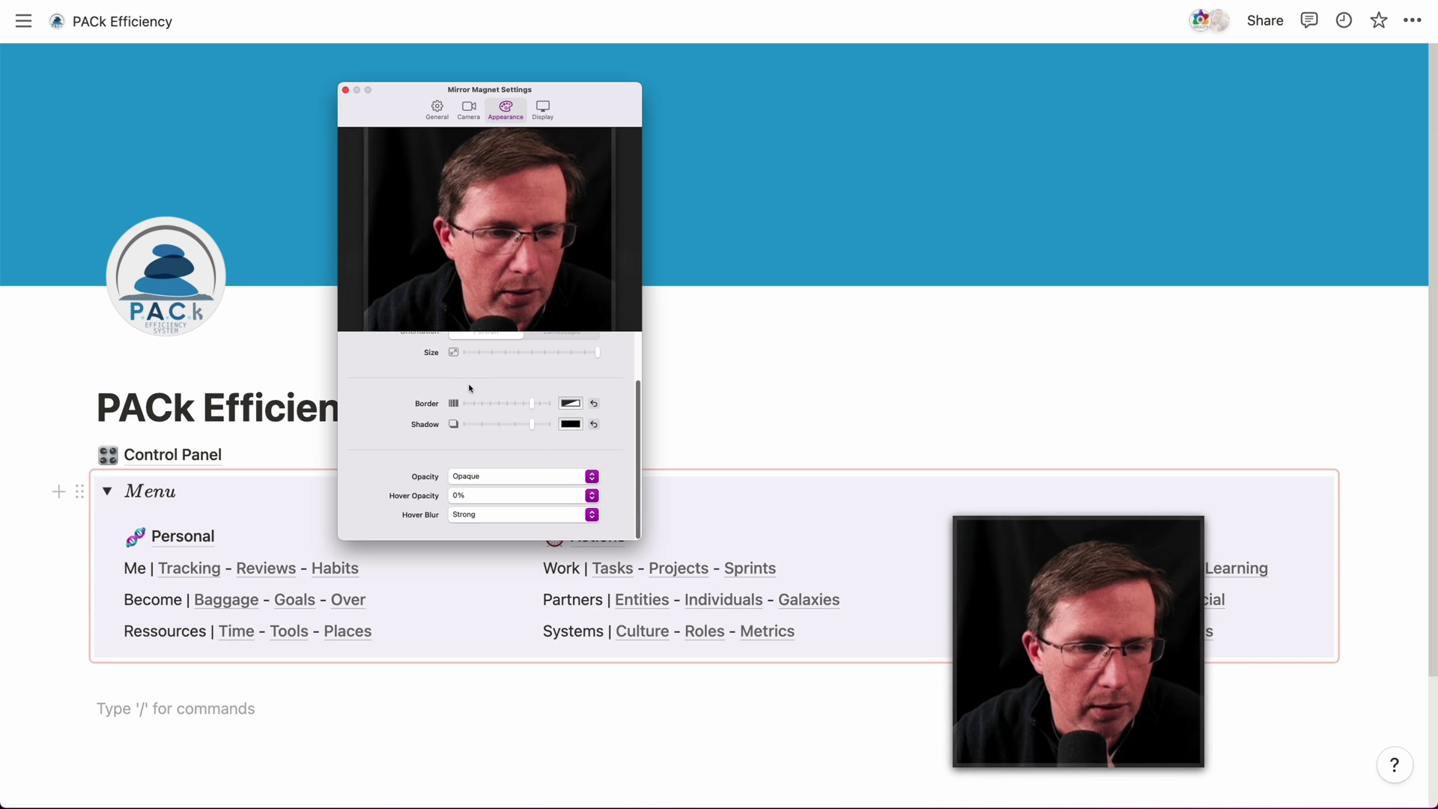
# - Increase the camera overlay's border and shadow, and keep its size at the maximum
pyautogui.moveTo(490, 390); pyautogui.dragTo(548, 424)
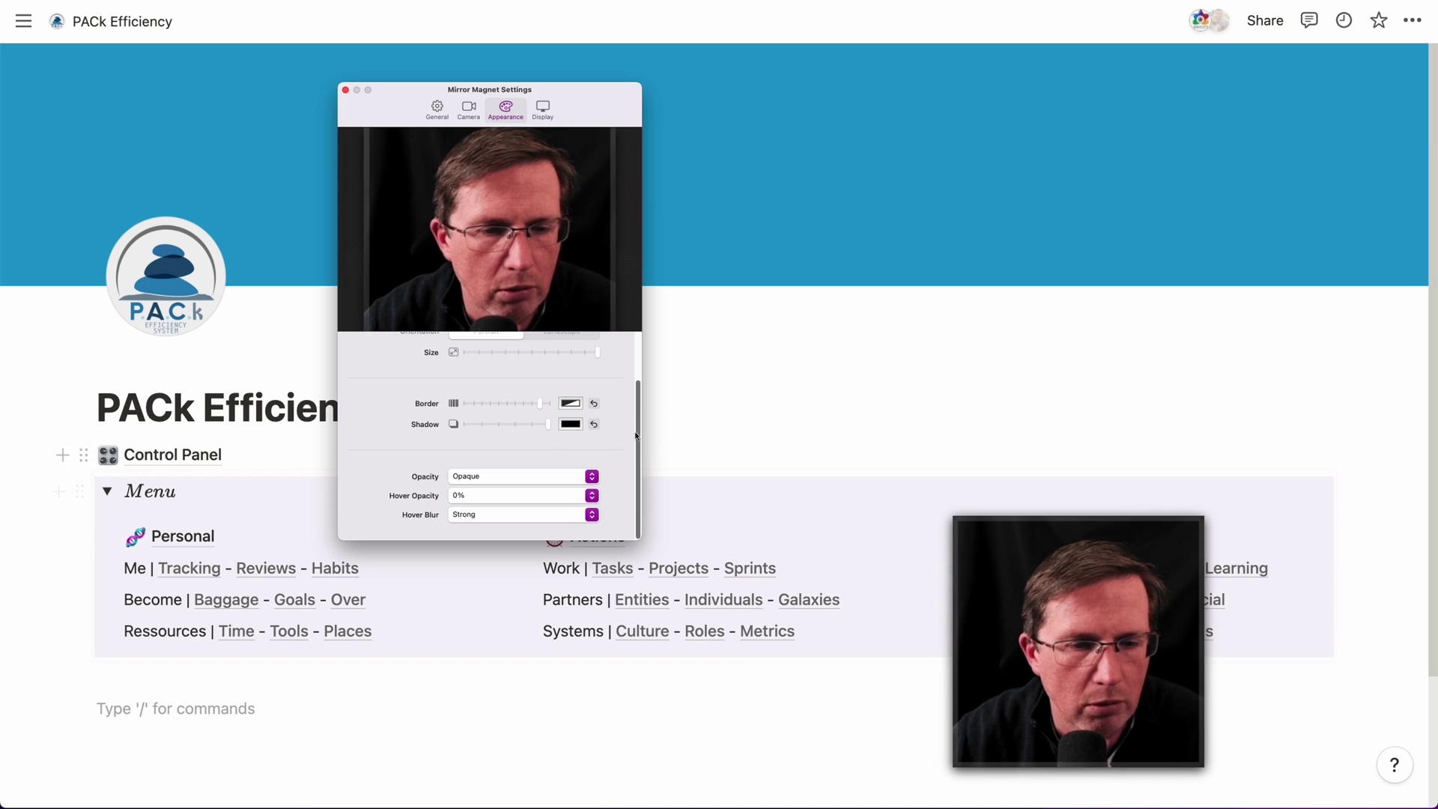
pyautogui.scroll(3, 518, 403)
pyautogui.moveTo(584, 412); pyautogui.dragTo(722, 414)
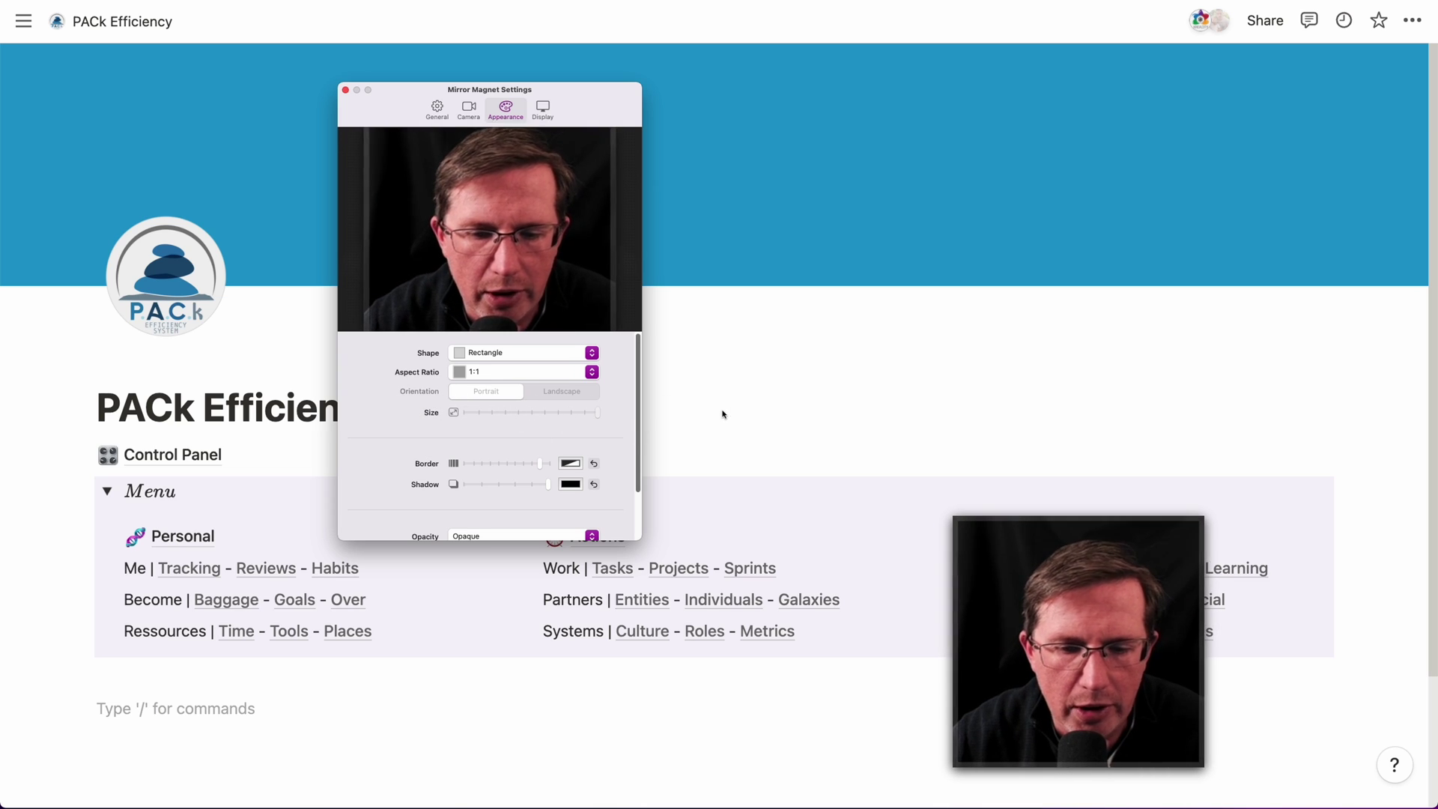
# - Try the Ellipse shape for the camera overlay, return it to Rectangle and set its aspect ratio to 9:16
pyautogui.click(517, 353)
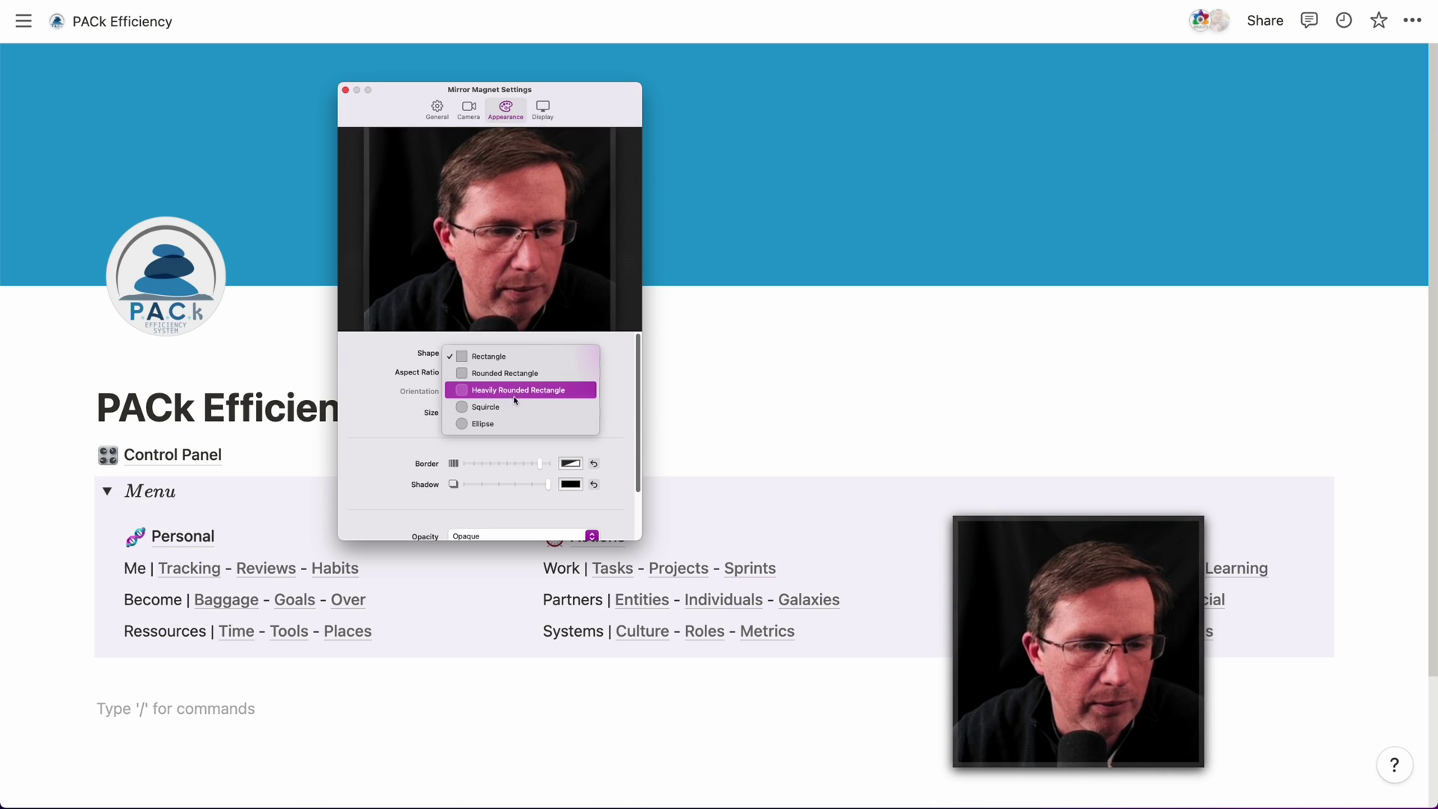
pyautogui.click(506, 423)
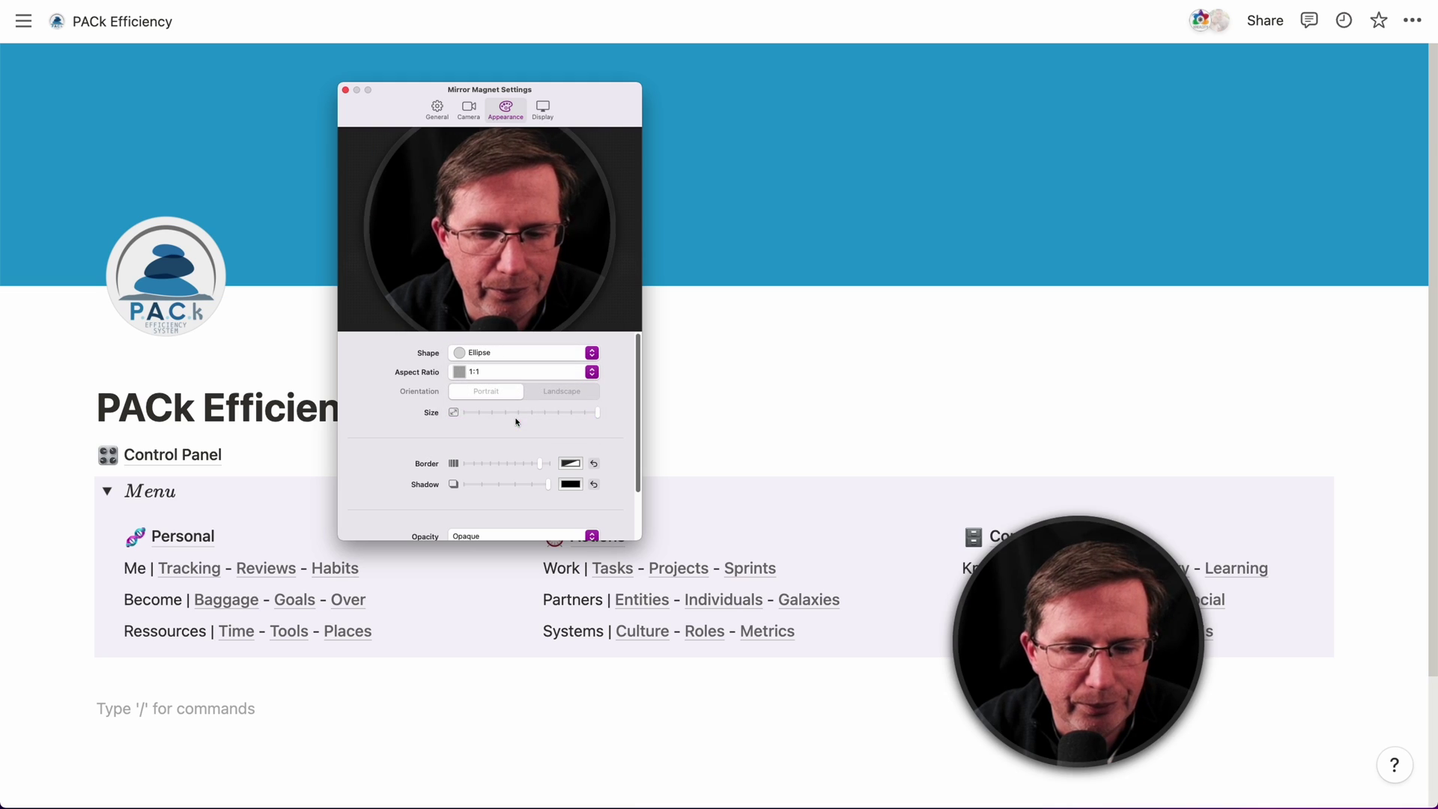
pyautogui.click(504, 352)
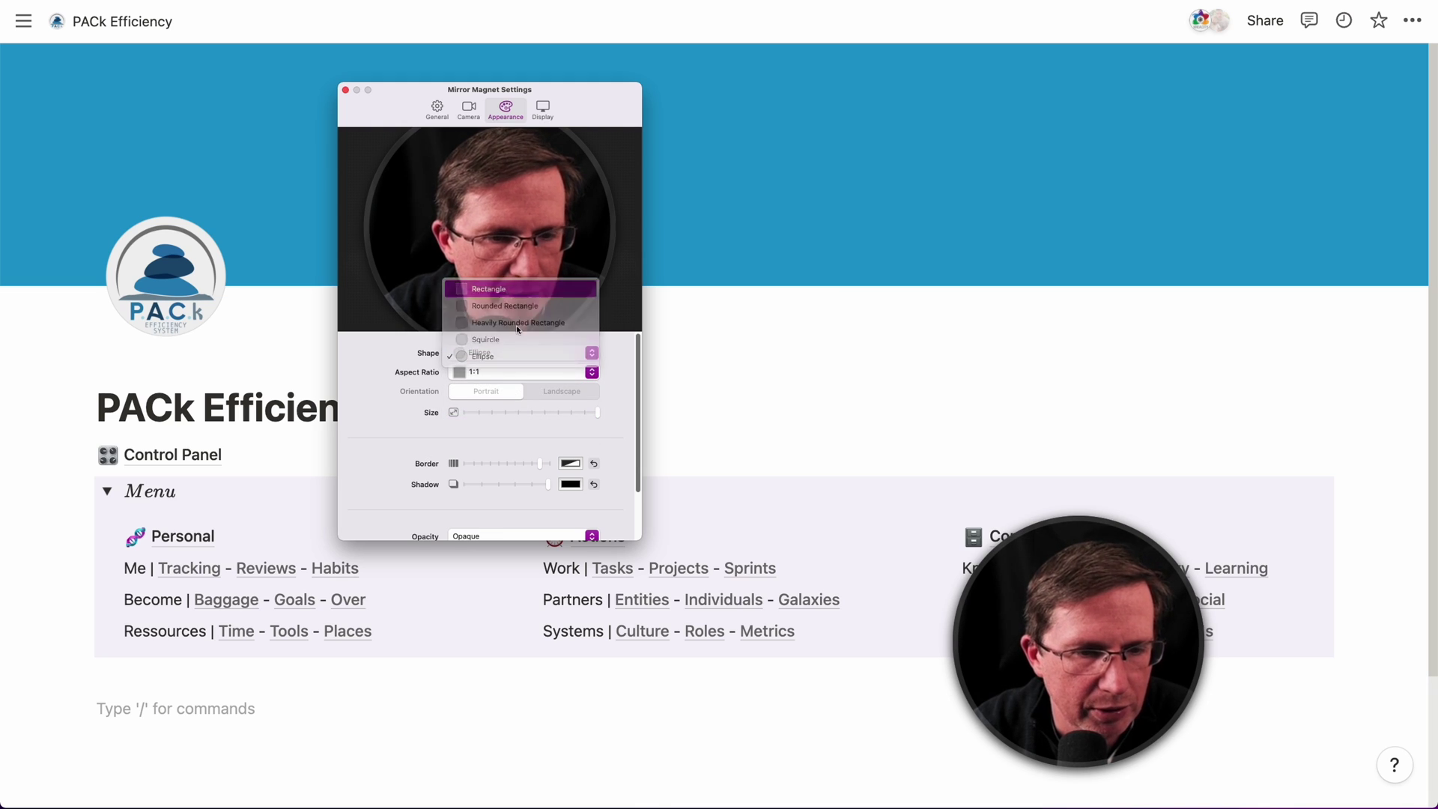
pyautogui.click(516, 289)
pyautogui.click(514, 371)
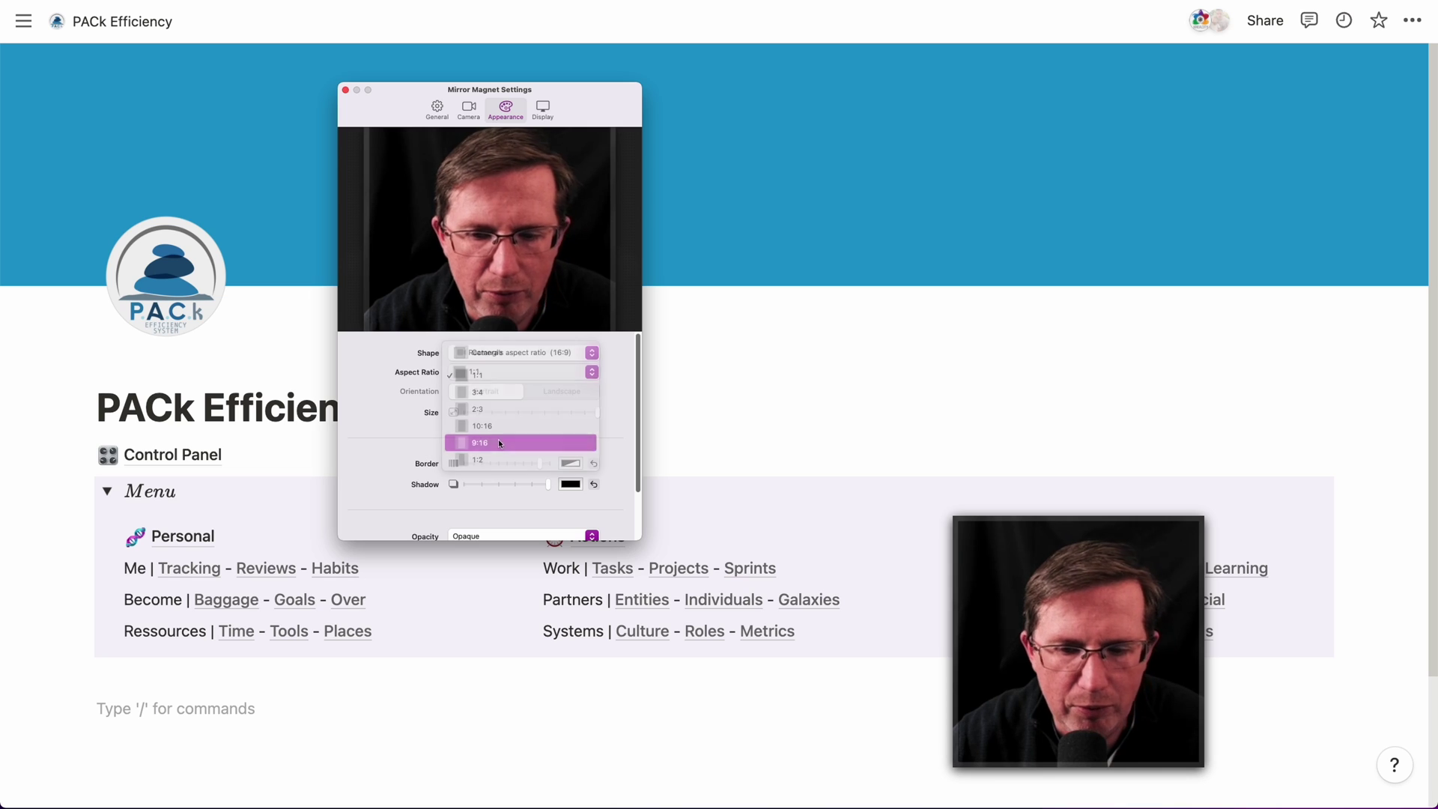
pyautogui.click(499, 443)
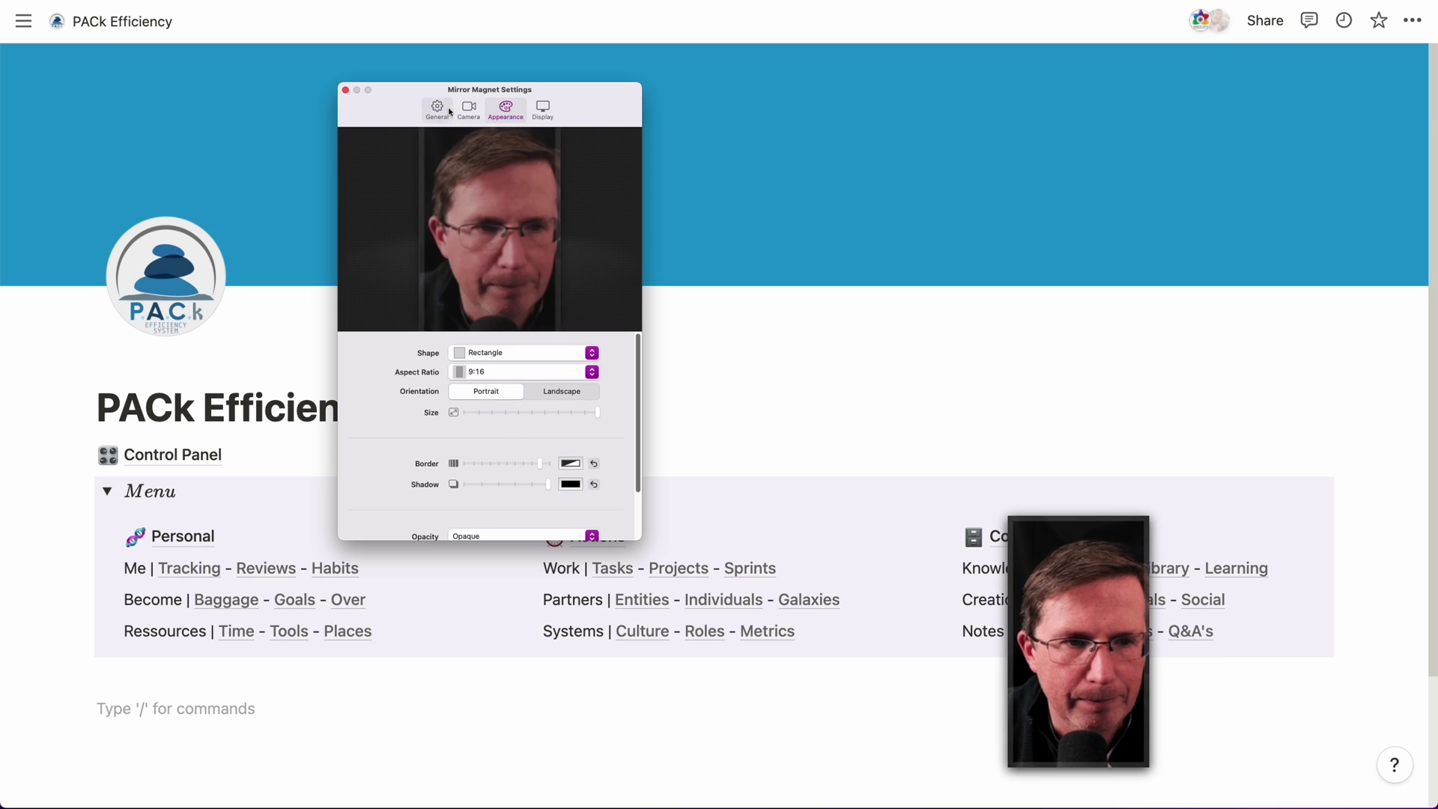
# - Review Mirror Magnet's Camera, General and Appearance settings and open its Display settings
pyautogui.click(468, 110)
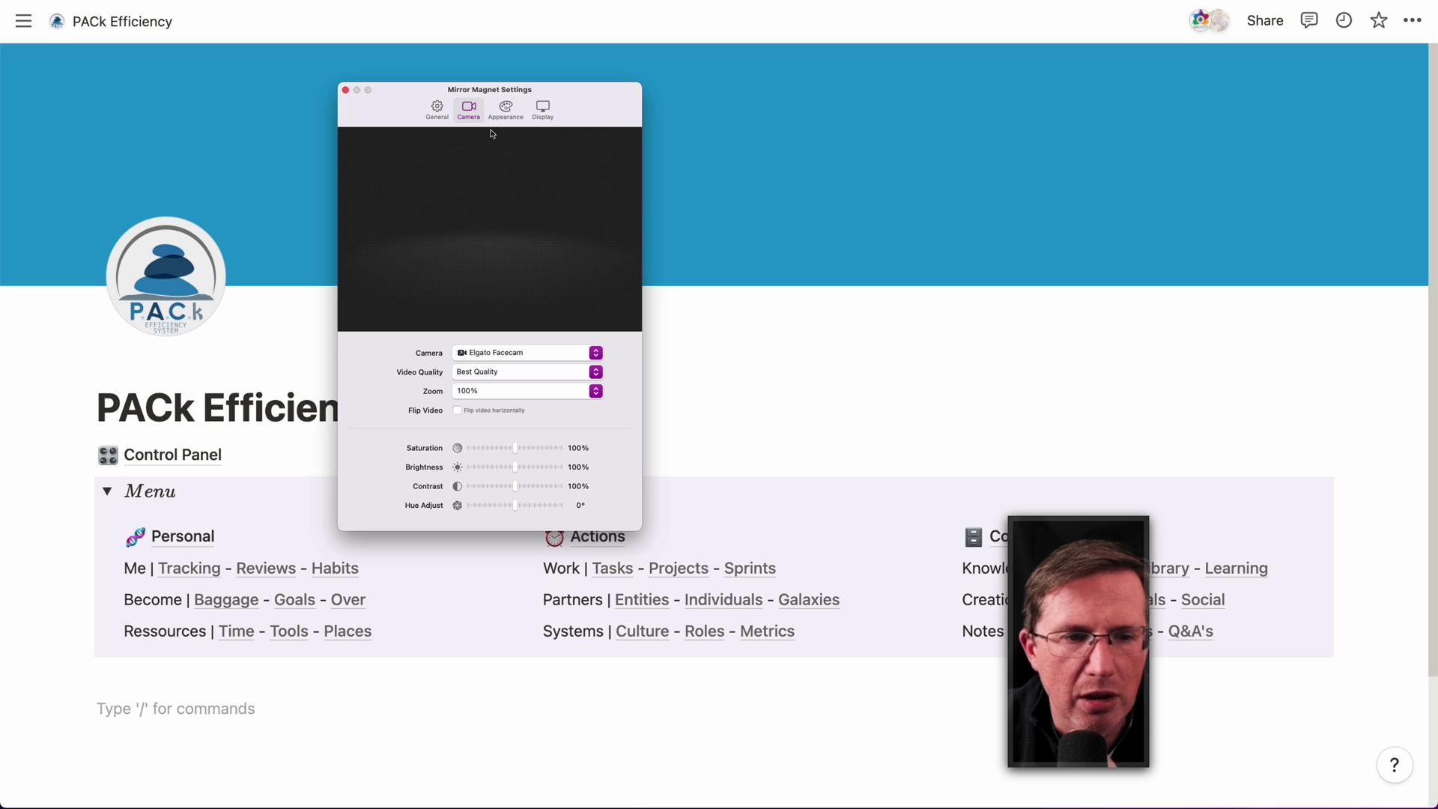
pyautogui.click(437, 110)
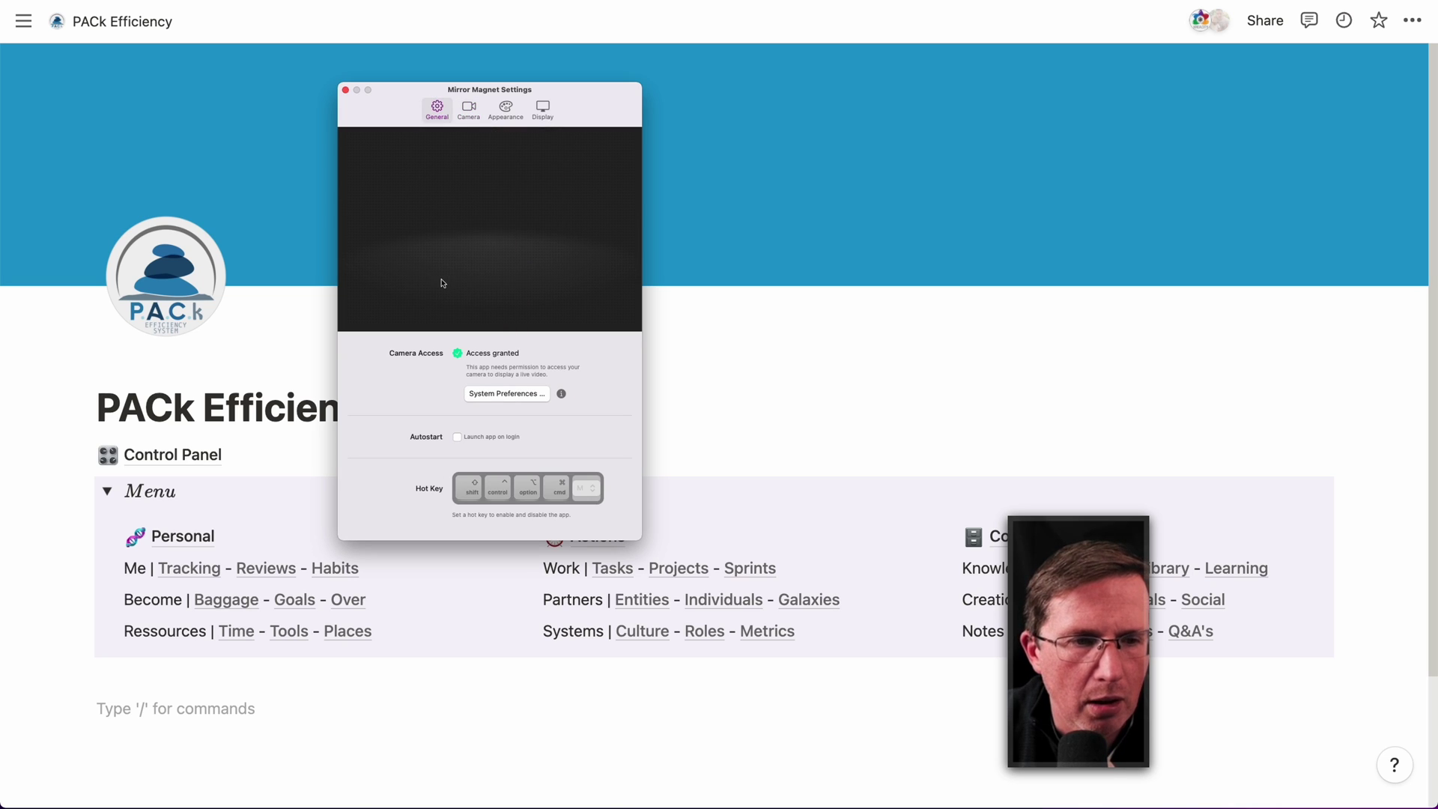
pyautogui.click(508, 110)
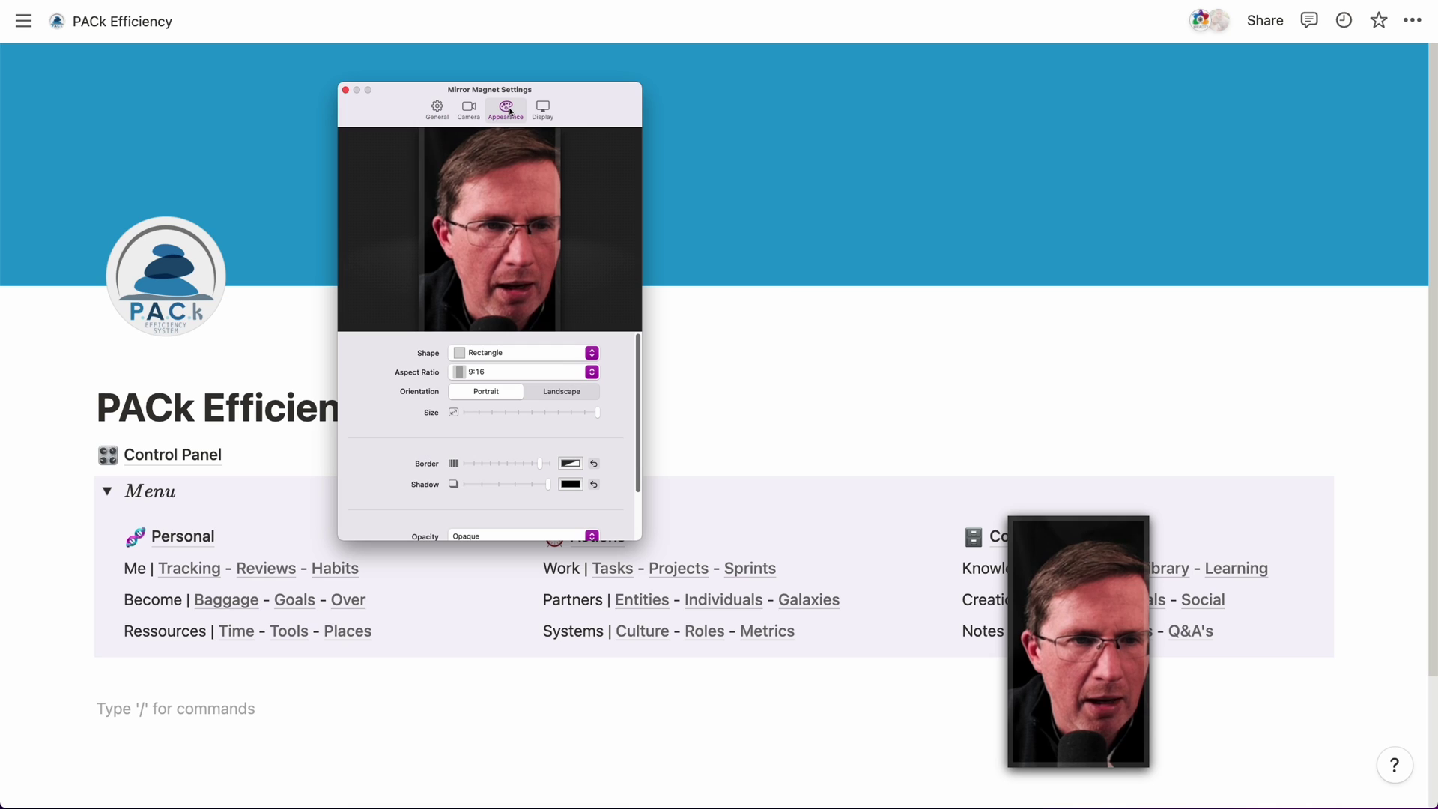
pyautogui.click(552, 116)
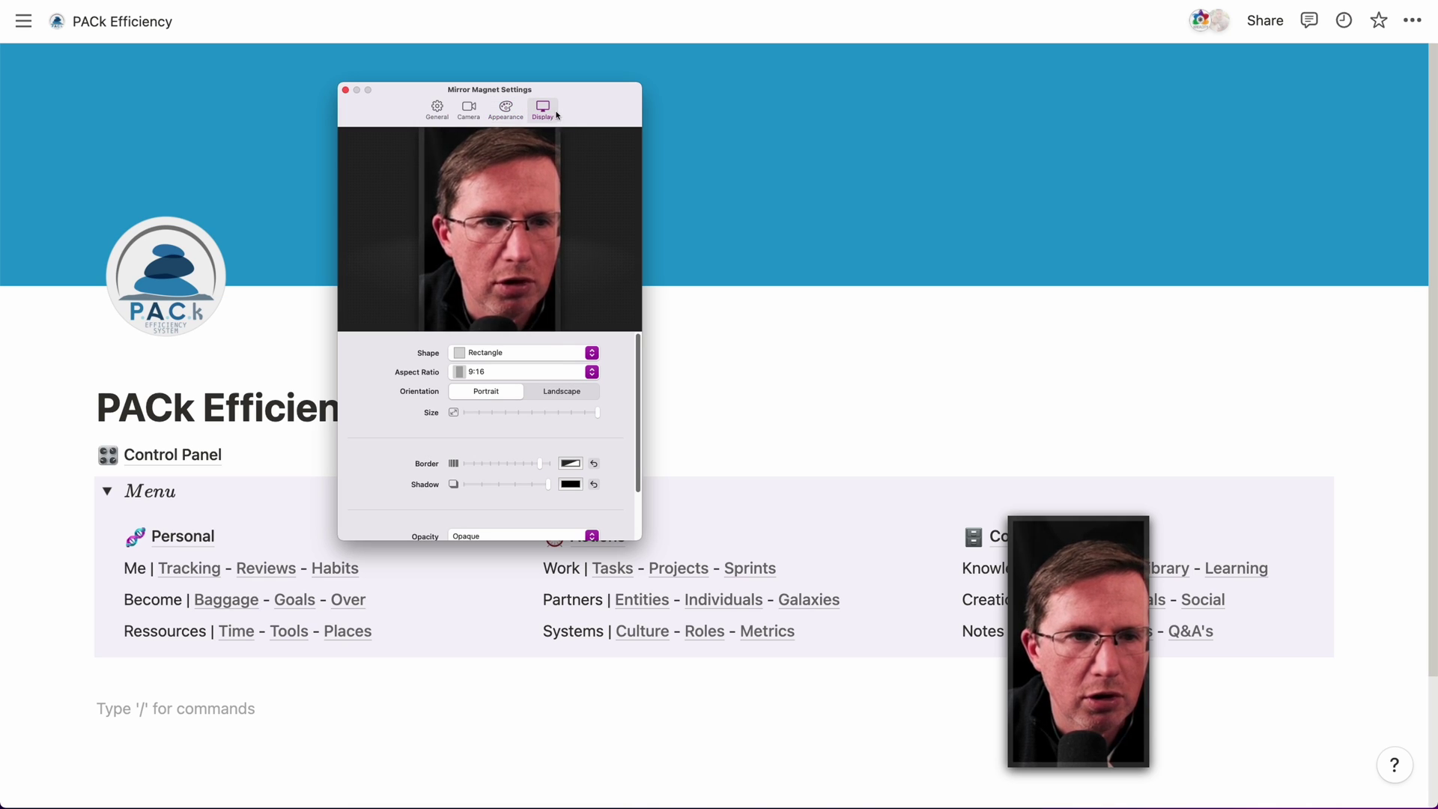
# - Try the camera overlay at Bottom center and Bottom left on the DELL U3818DW, and set its position to Bottom right
pyautogui.moveTo(617, 239)
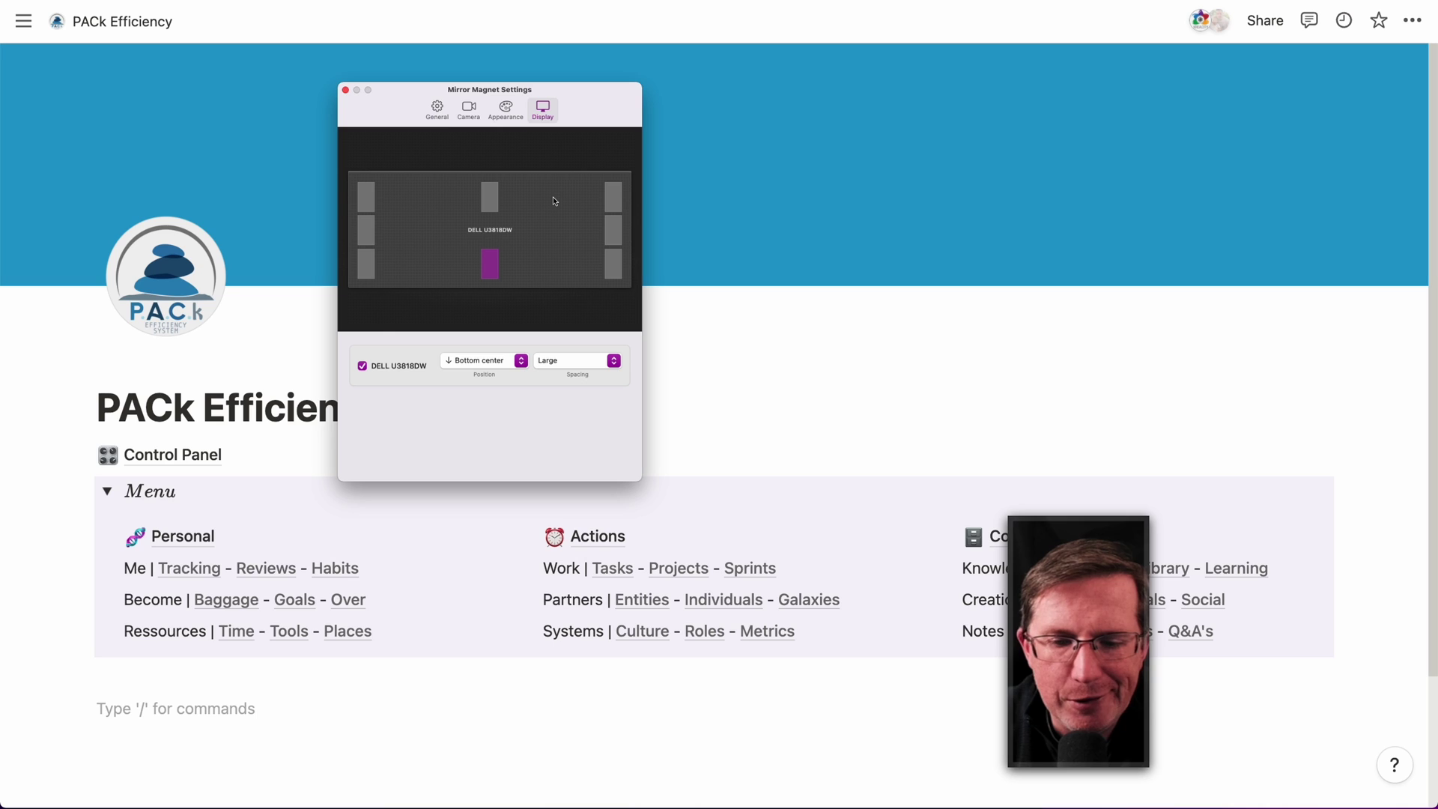
pyautogui.click(610, 265)
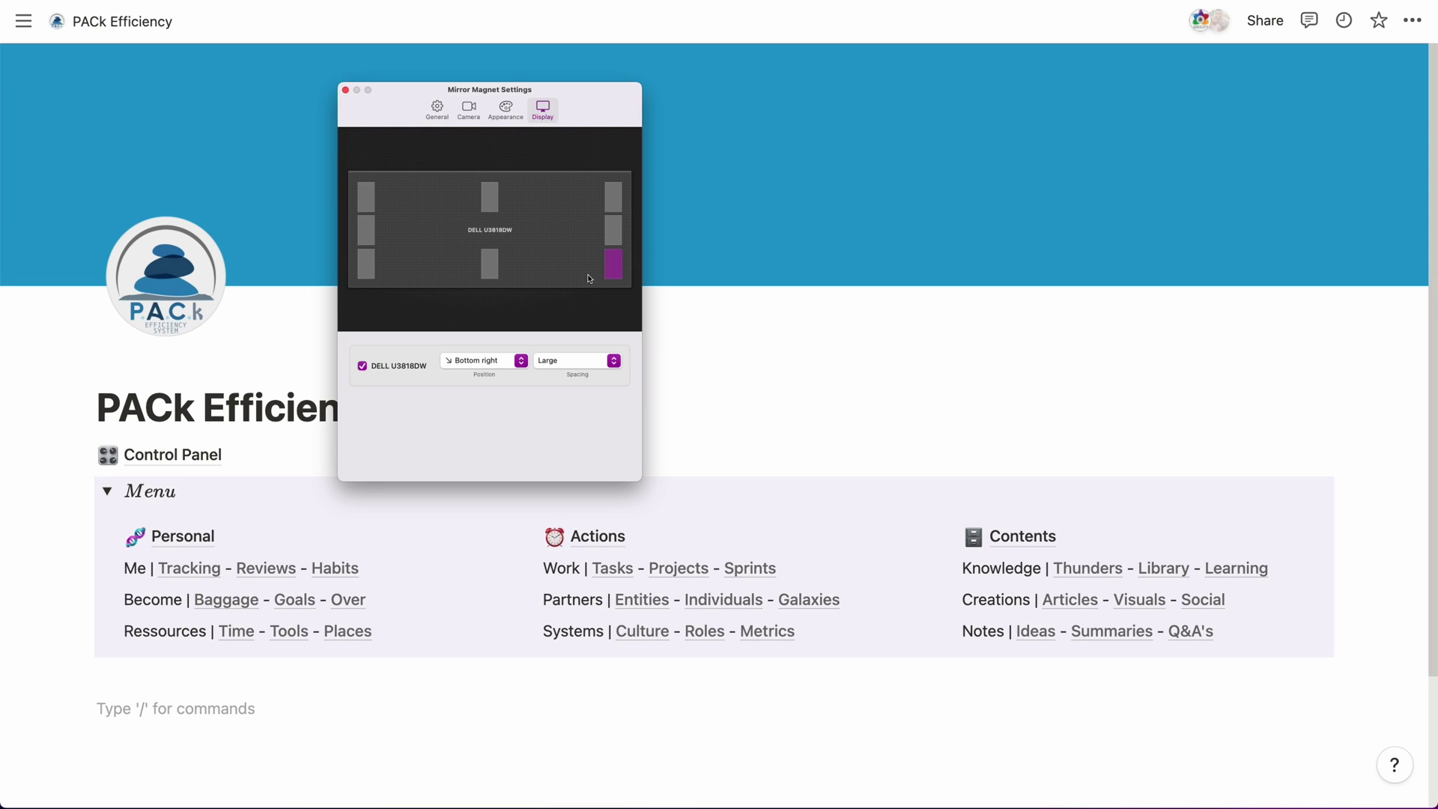
pyautogui.click(490, 263)
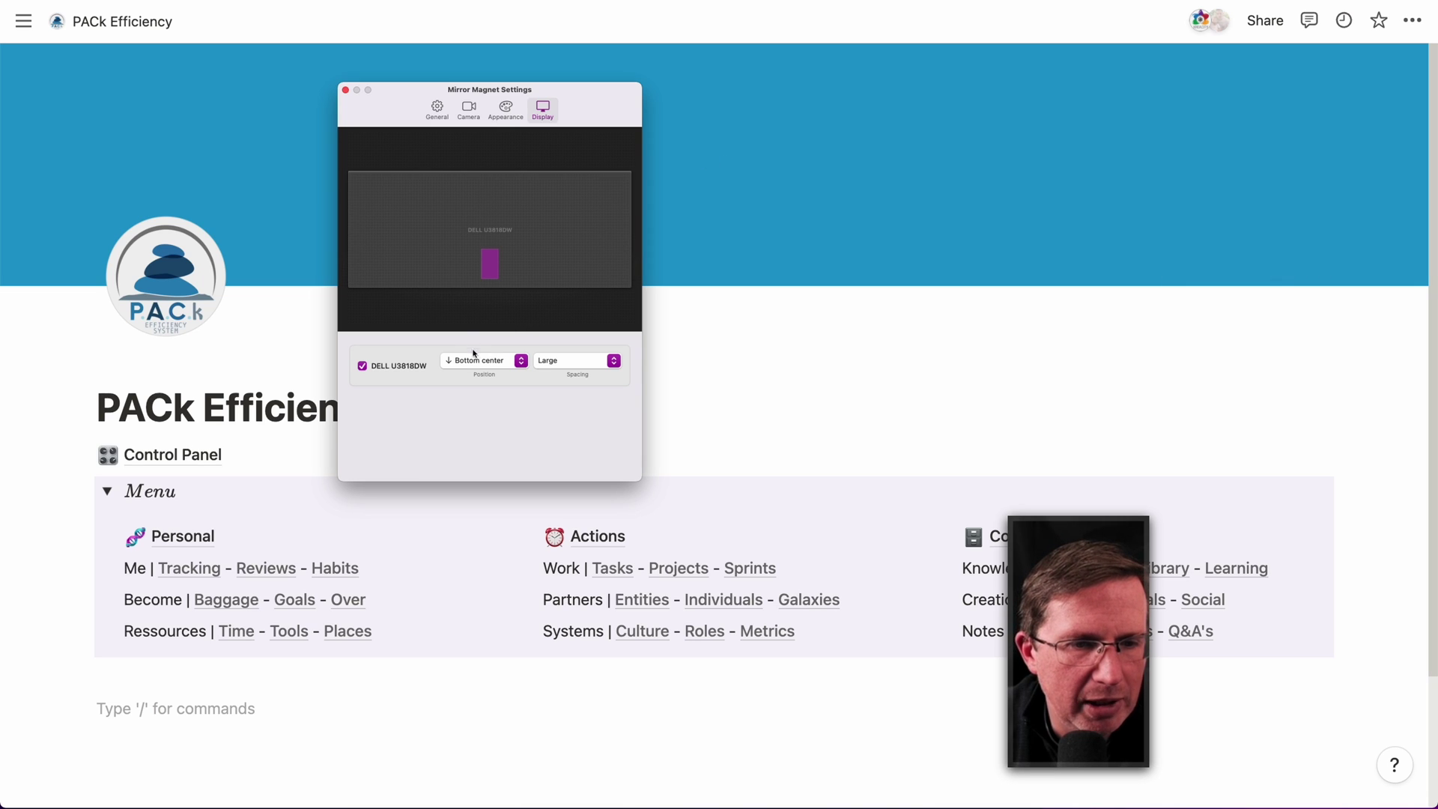
pyautogui.click(516, 362)
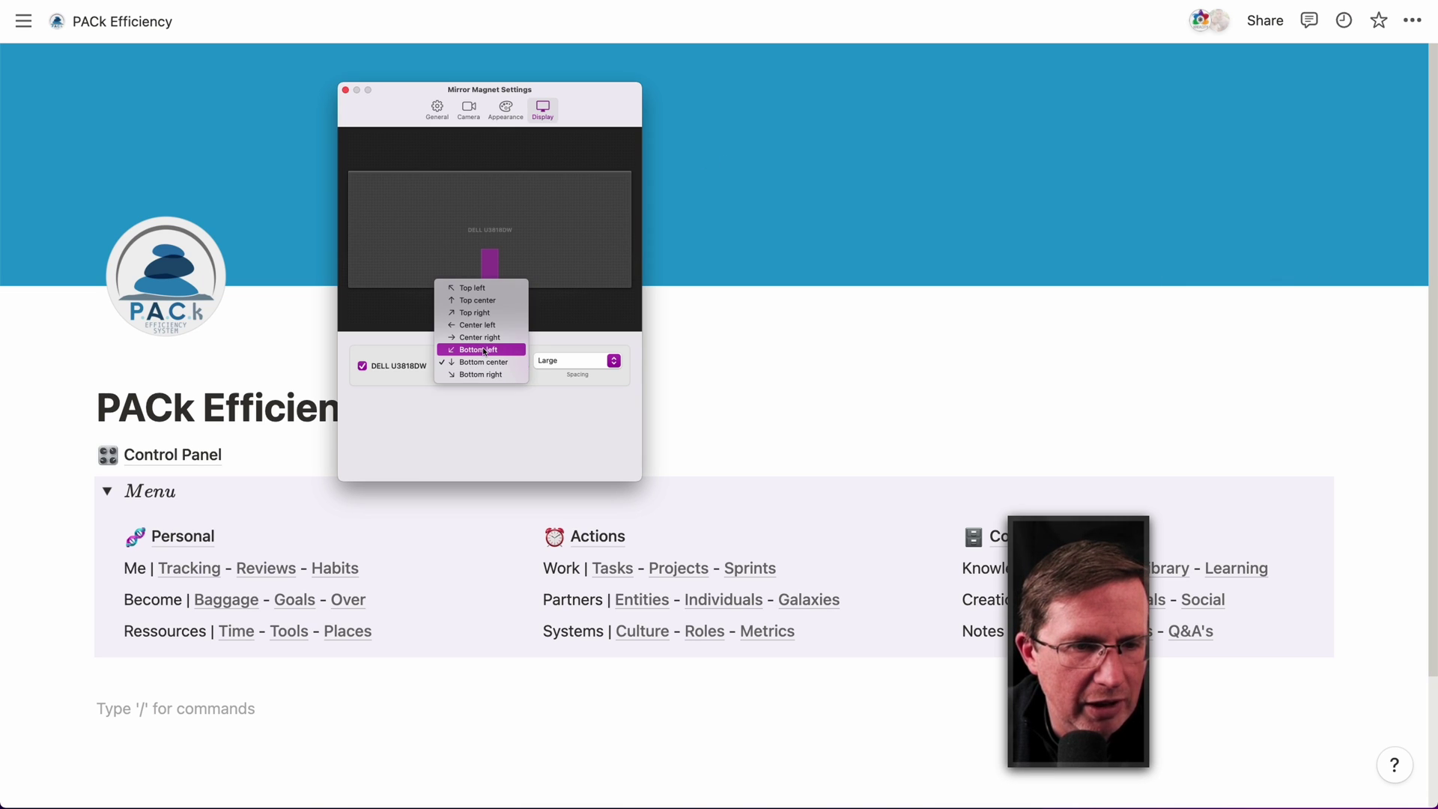
pyautogui.click(484, 350)
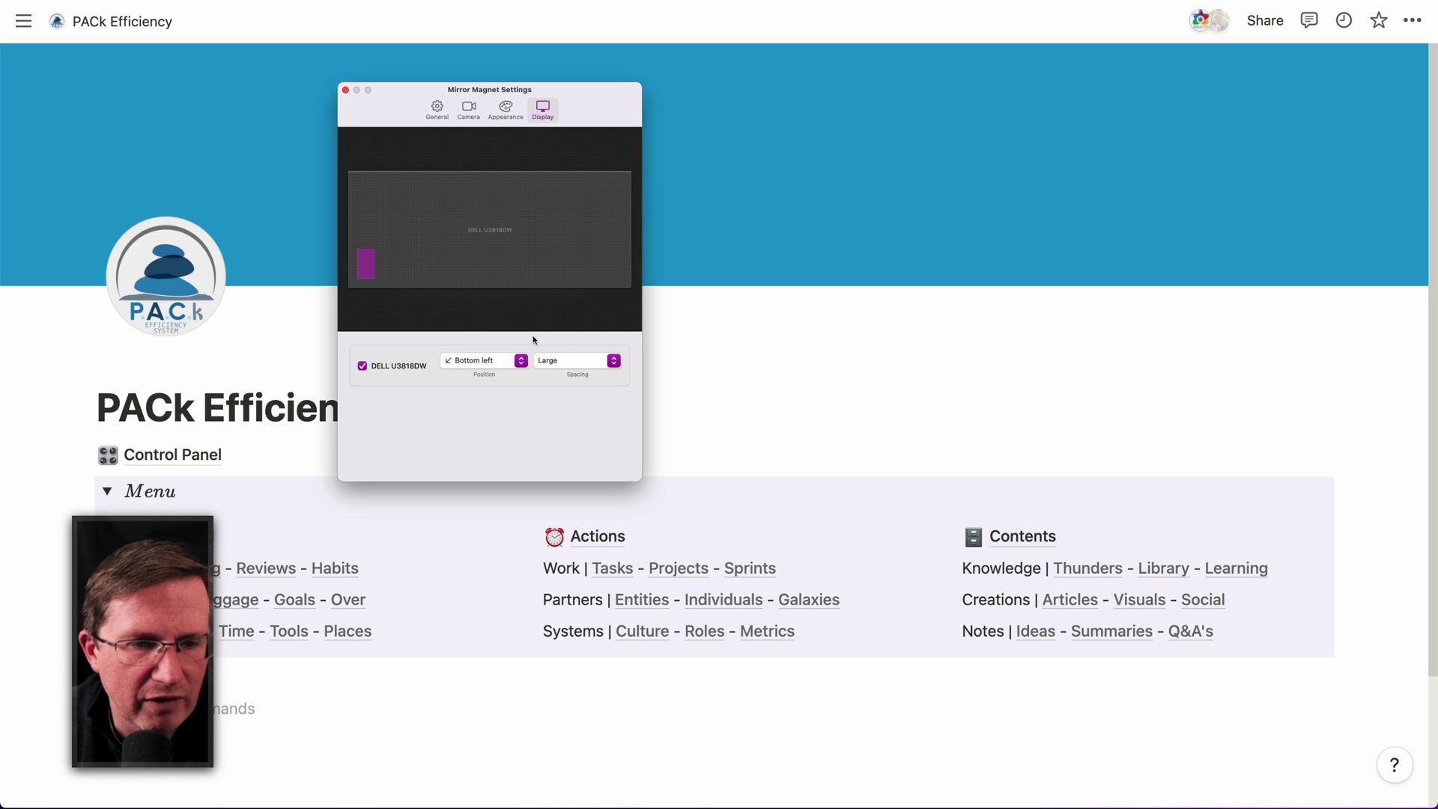
pyautogui.click(613, 263)
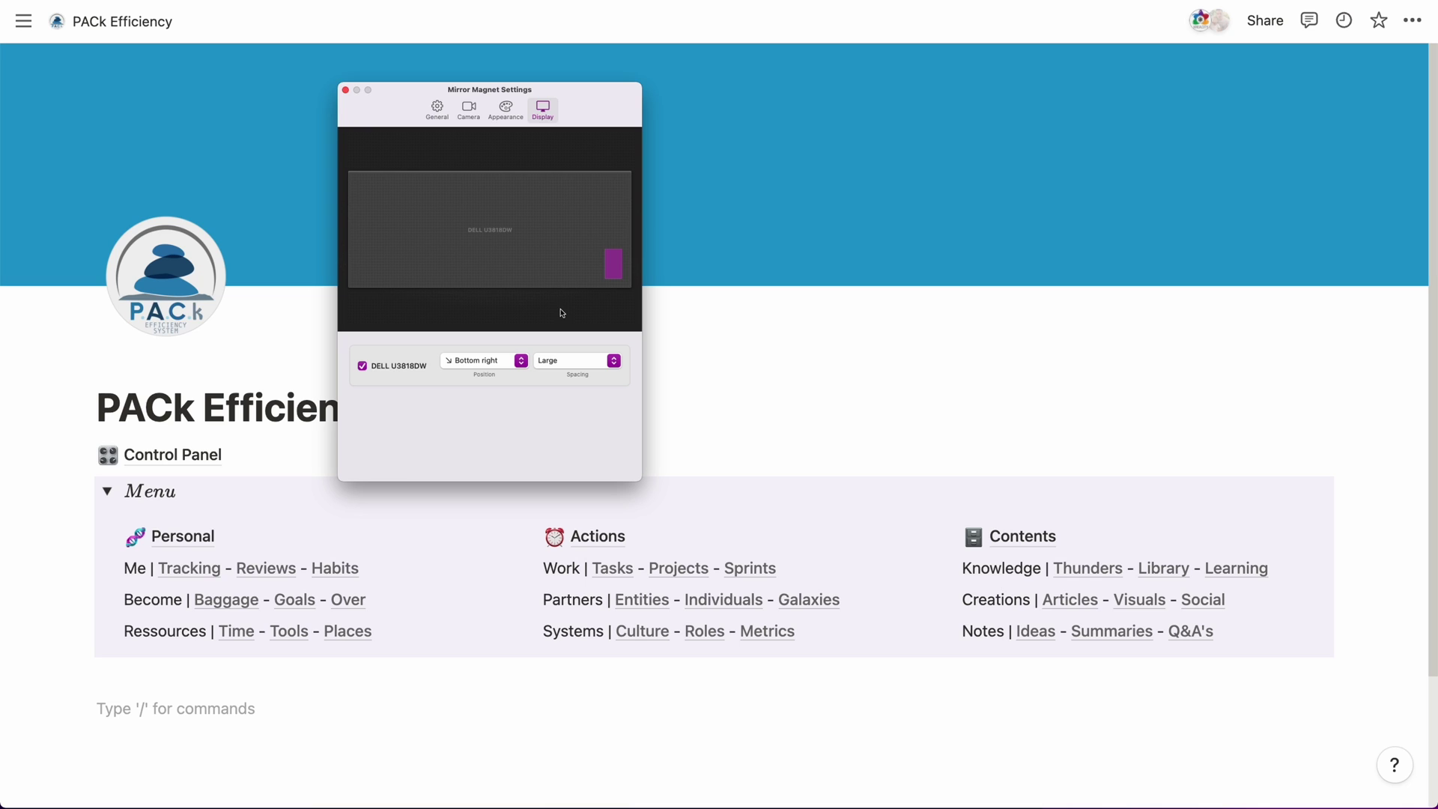
# - Set the camera overlay's position to Bottom center, try Medium and Small spacing, and set its spacing to Very Large
pyautogui.moveTo(561, 285)
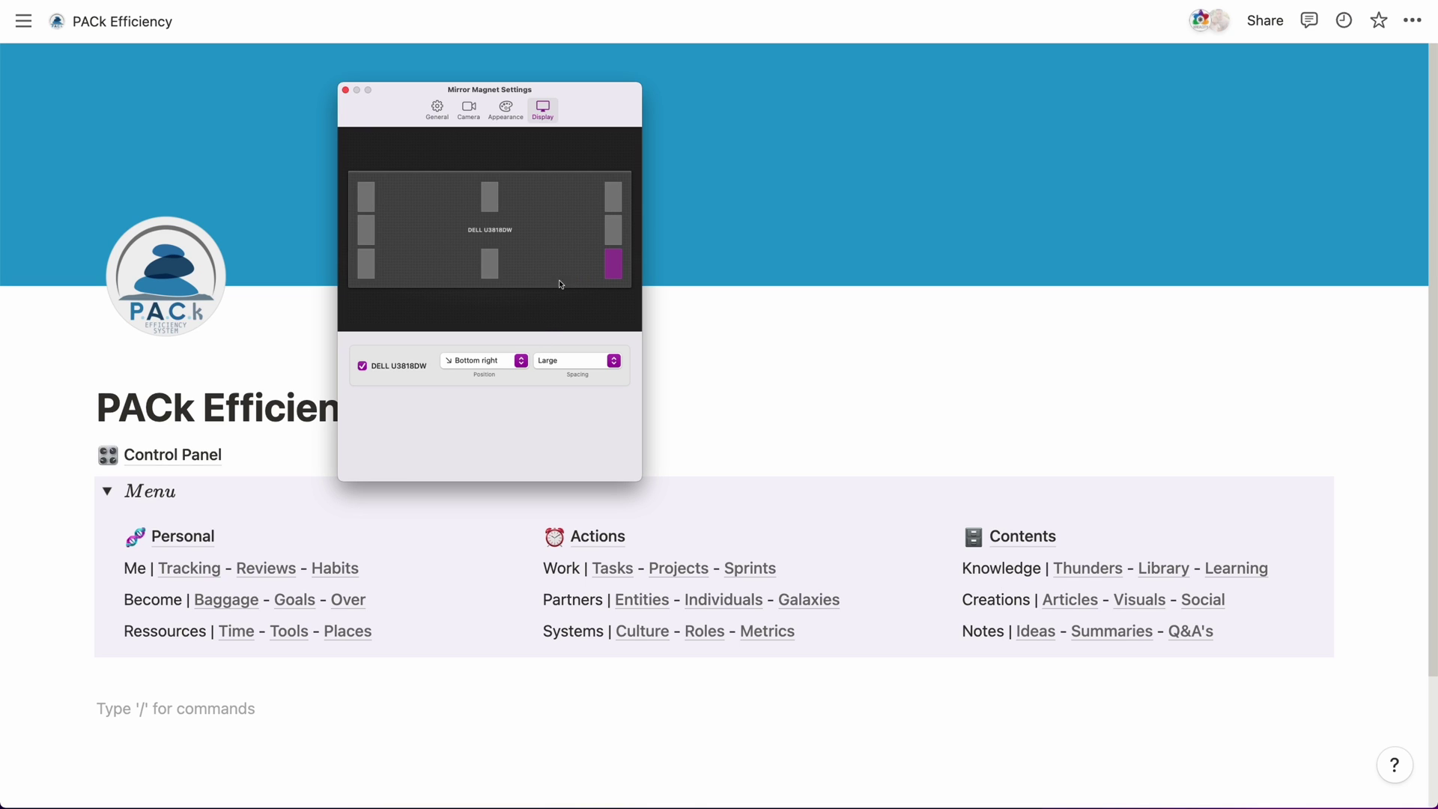
pyautogui.click(503, 272)
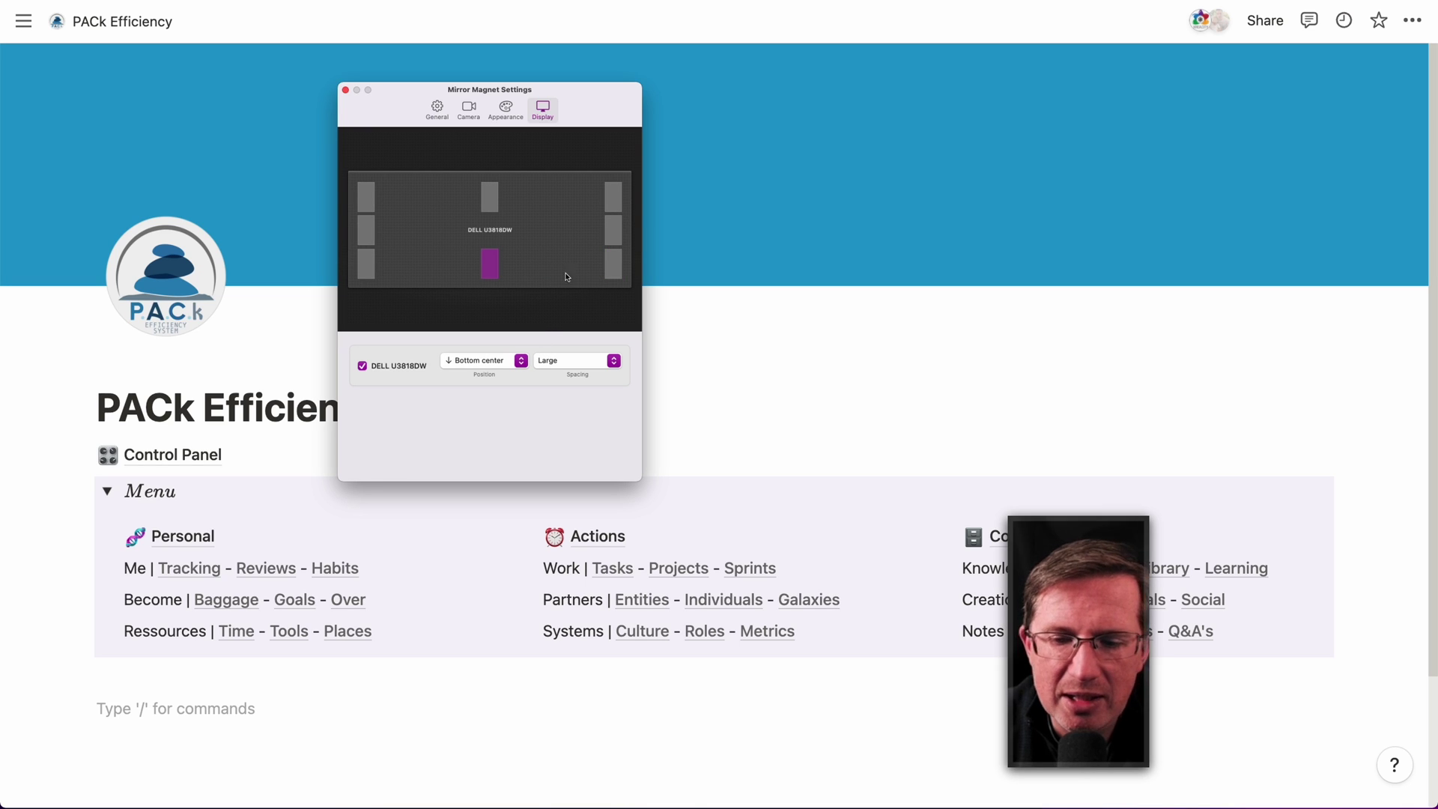
pyautogui.click(581, 362)
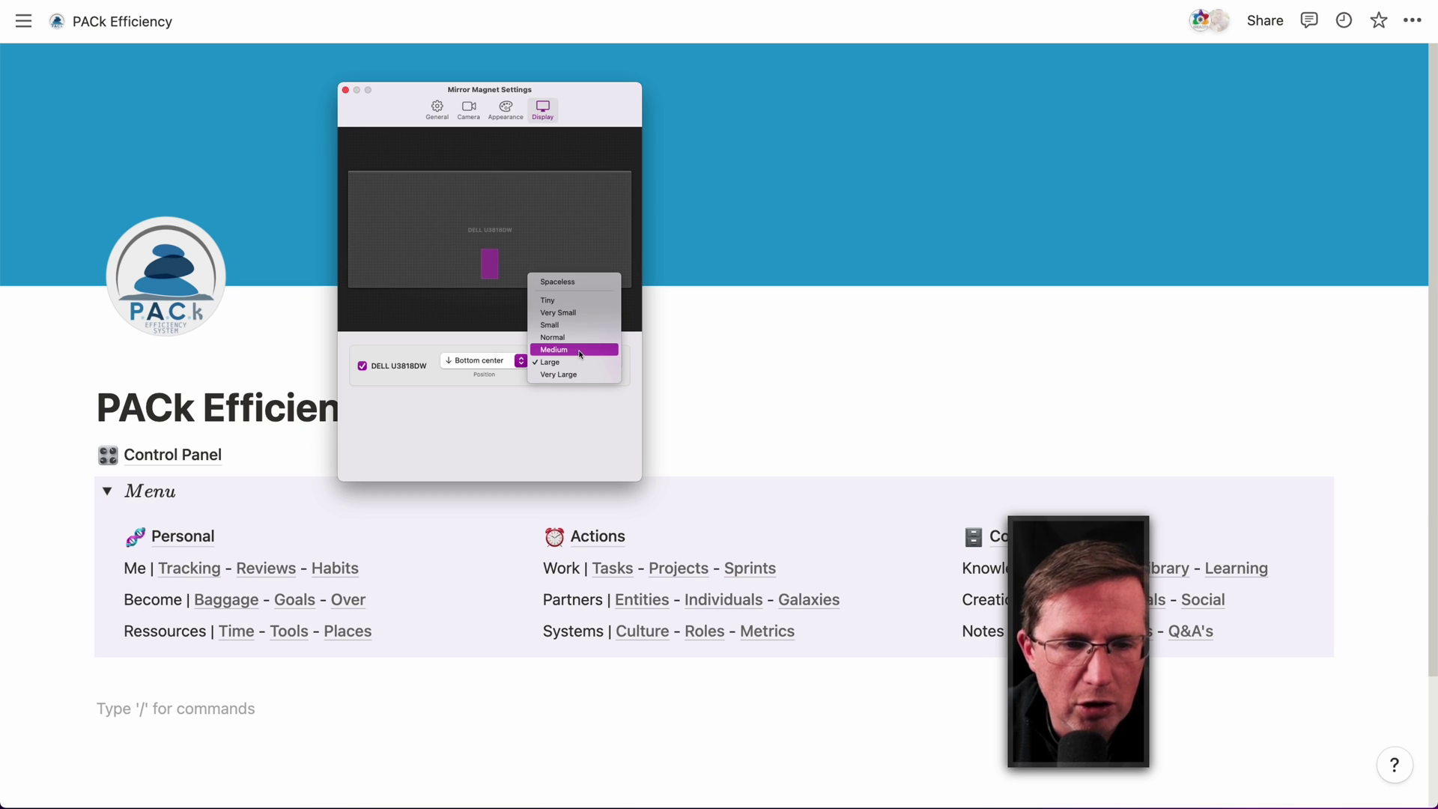
pyautogui.click(580, 350)
pyautogui.click(575, 362)
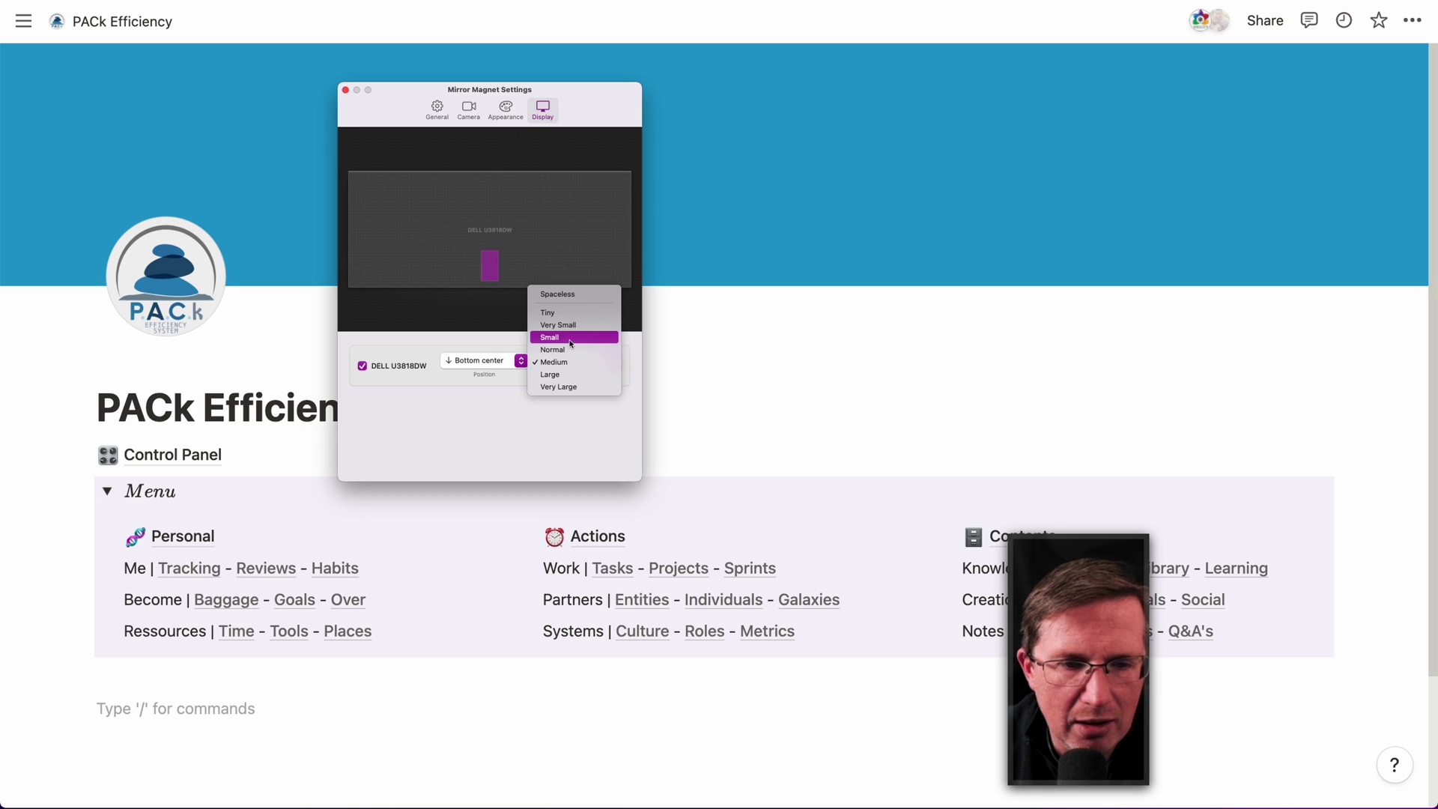
pyautogui.click(575, 334)
pyautogui.click(575, 362)
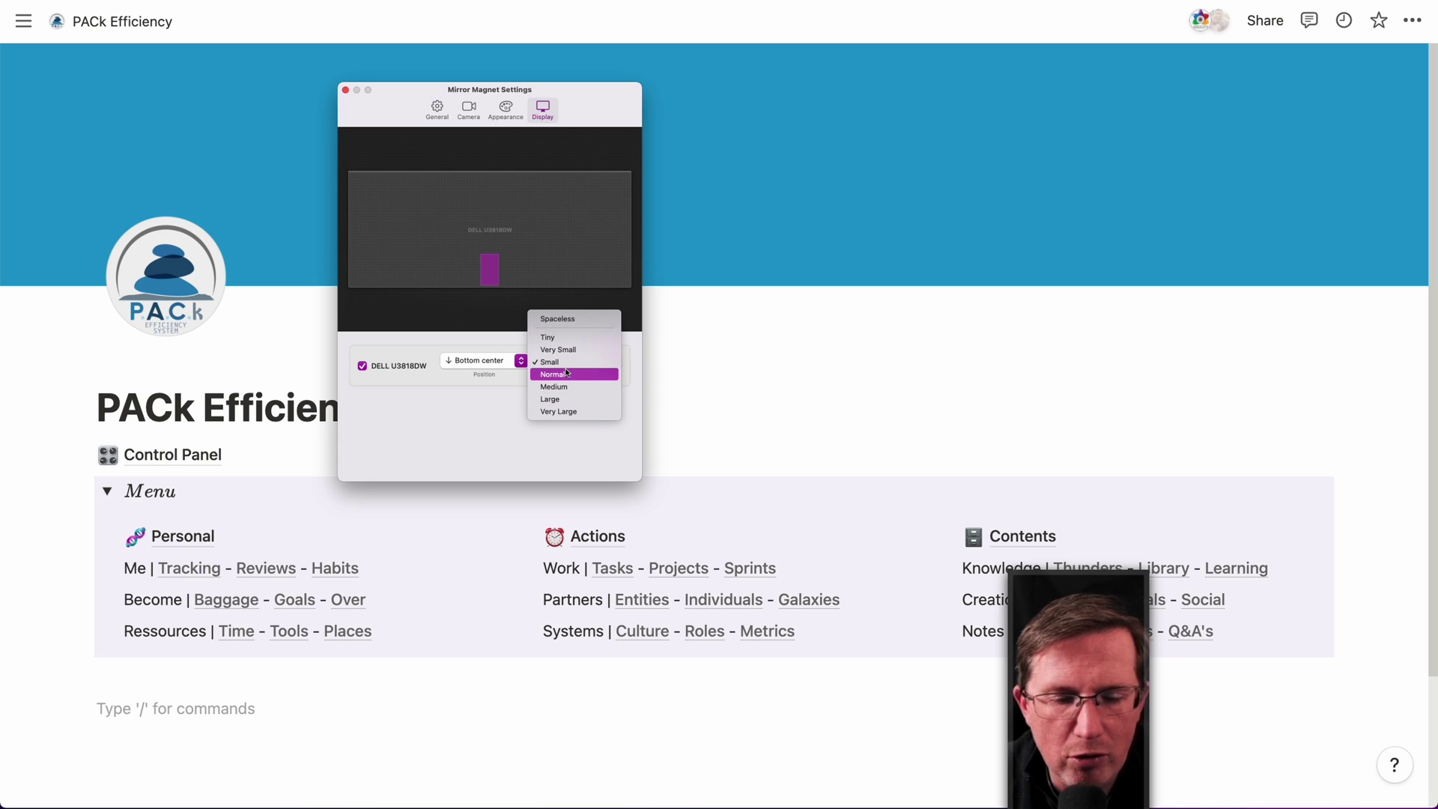
pyautogui.click(558, 411)
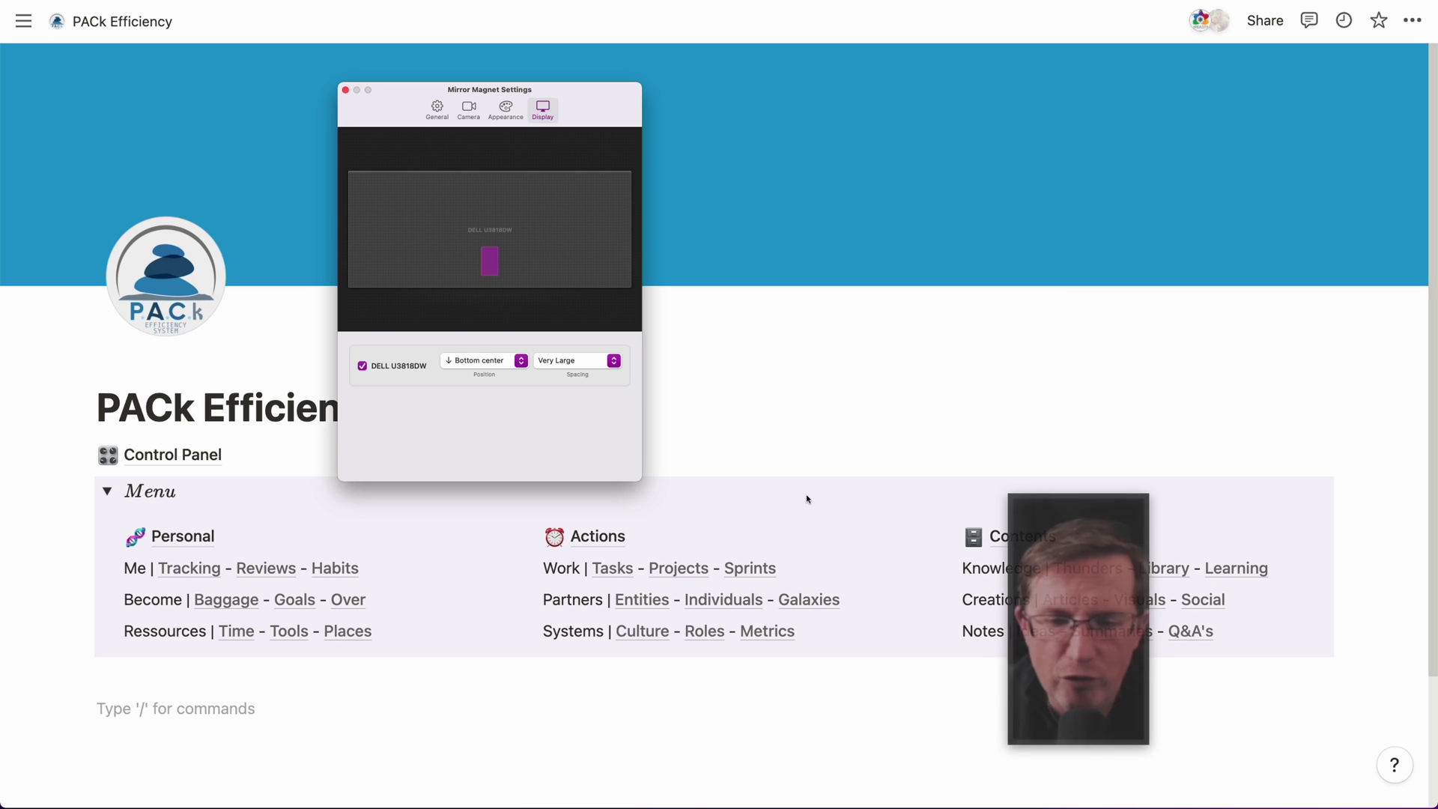
# - Open Mirror Magnet's General settings to view the camera access, autostart and hot key options
pyautogui.moveTo(565, 253)
pyautogui.click(446, 119)
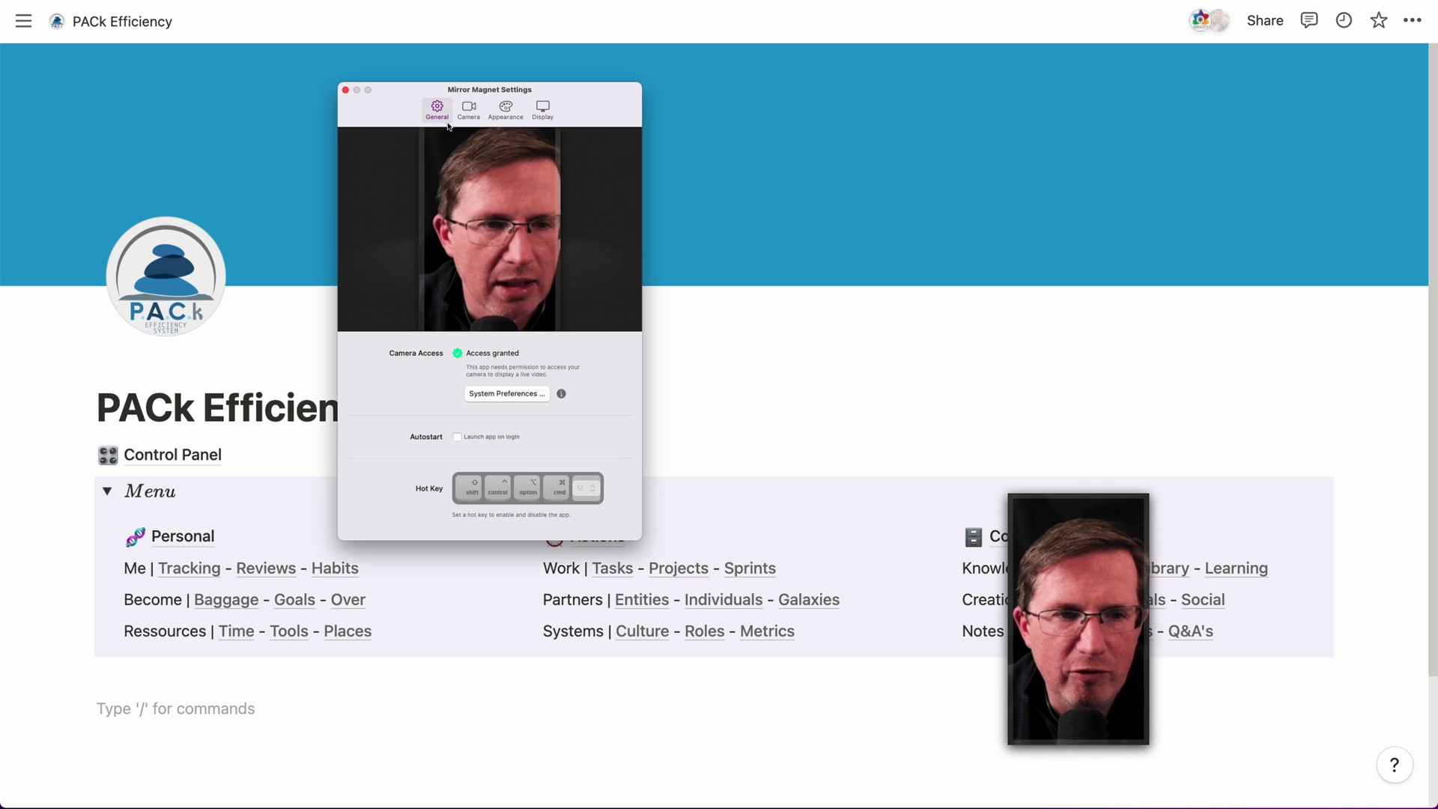